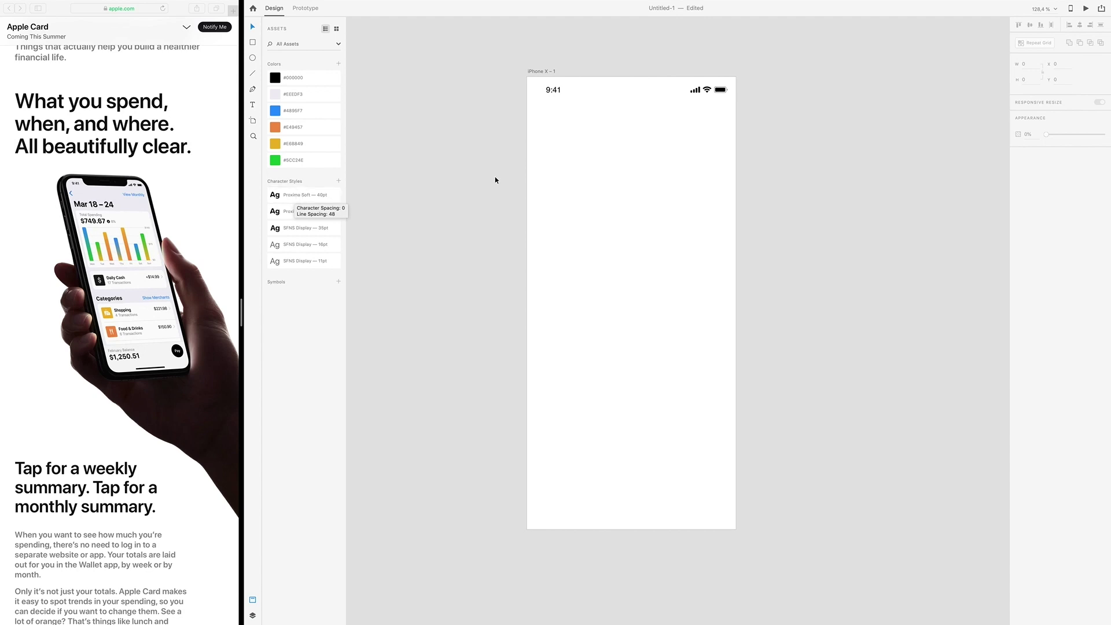
Sample the green chart bar's color from the Apple Card phone picture with the contrast checker's foreground eyedropper.
left_click(951, 6)
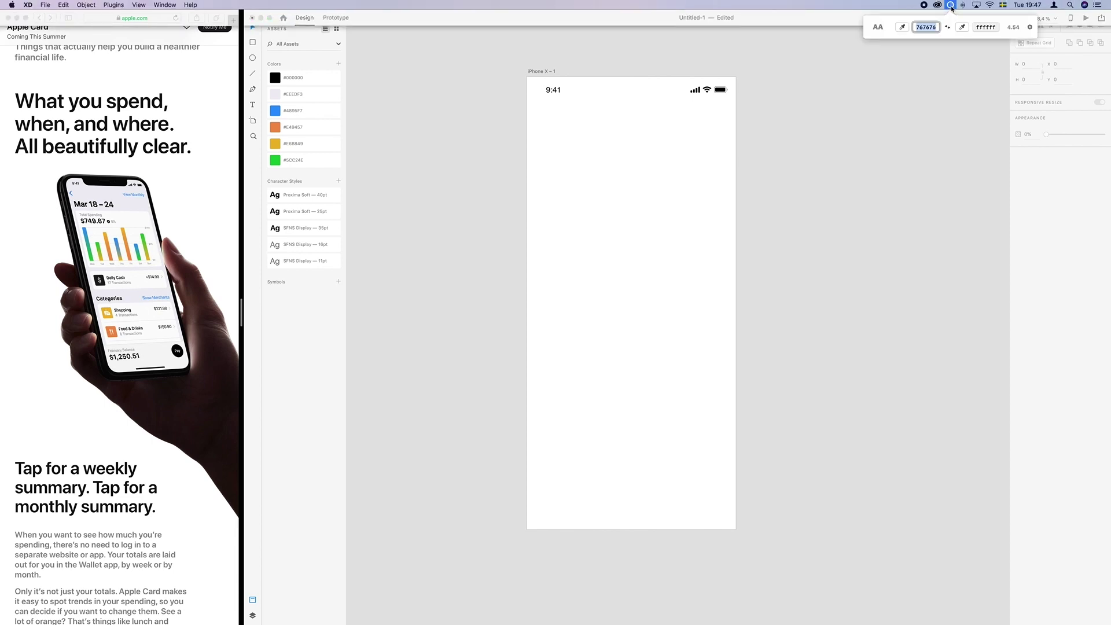
left_click(902, 27)
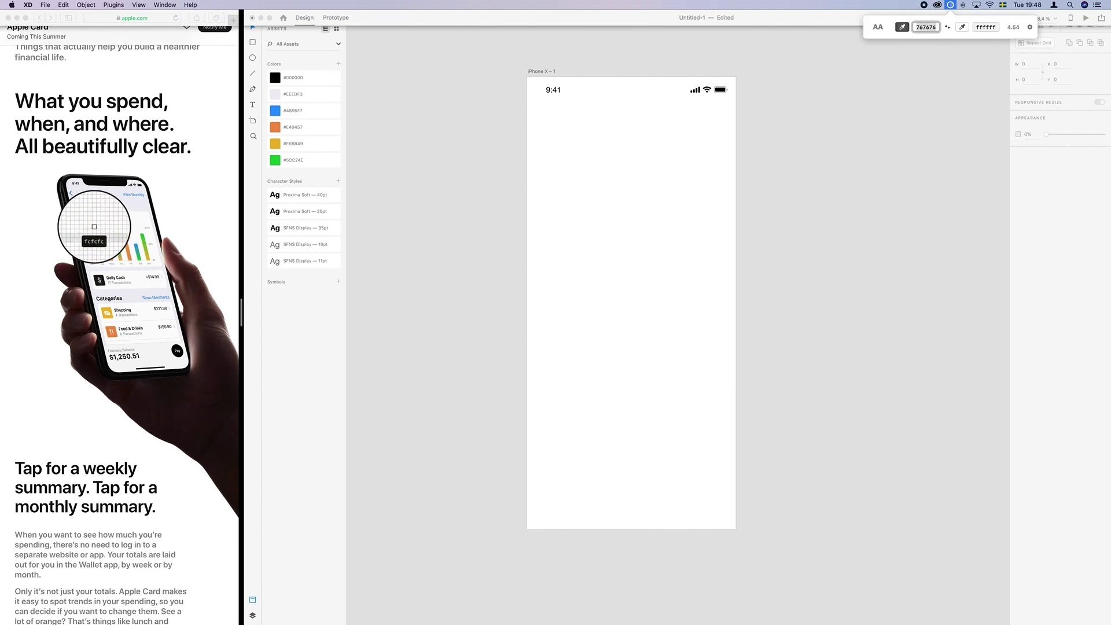
left_click(107, 248)
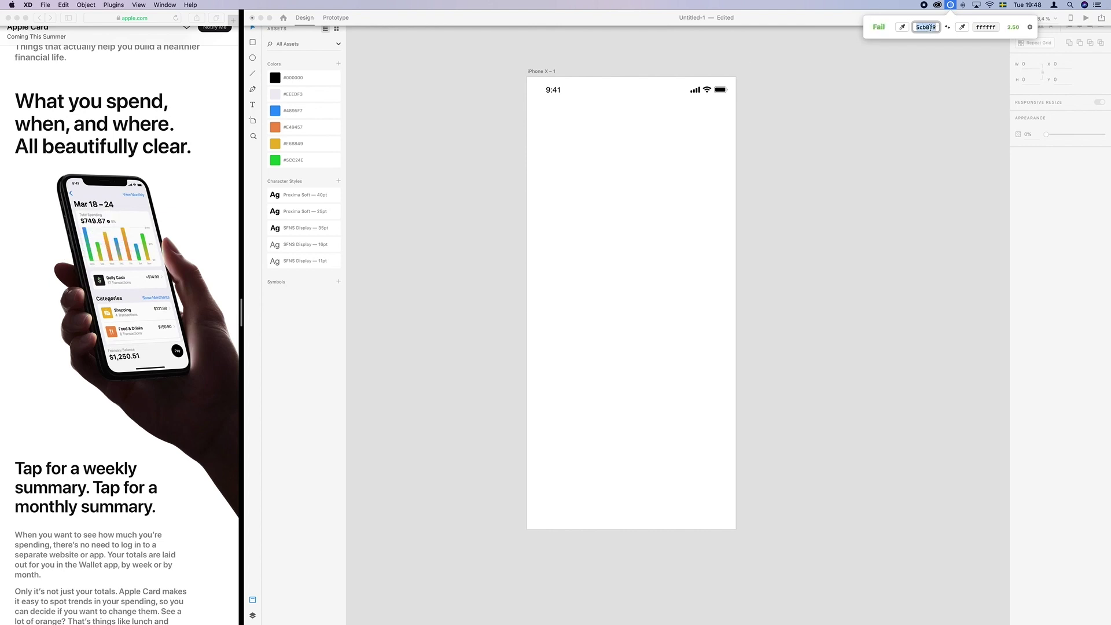
left_click(899, 95)
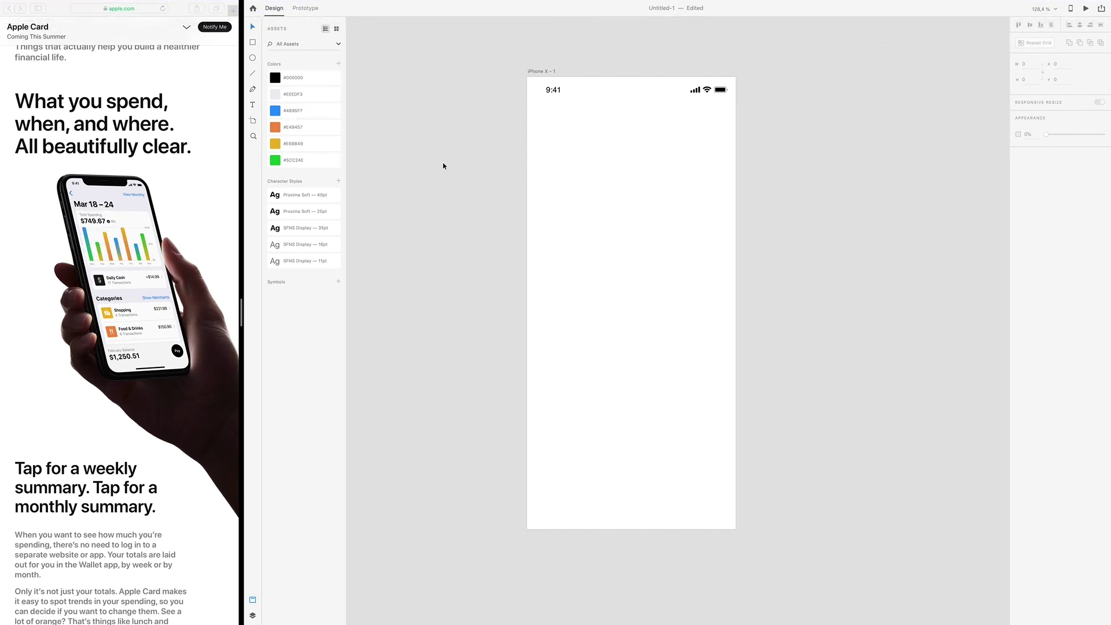
Fill the iPhone X artboard with the light lavender color saved in the assets.
left_click(529, 72)
left_click(1102, 193)
left_click(275, 95)
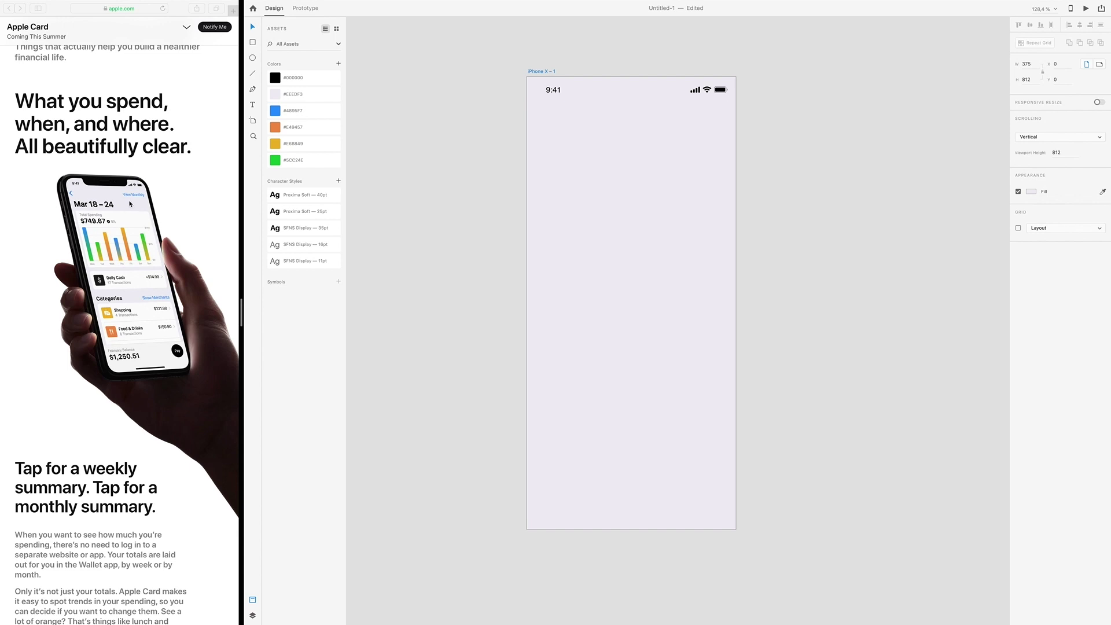
left_click(398, 178)
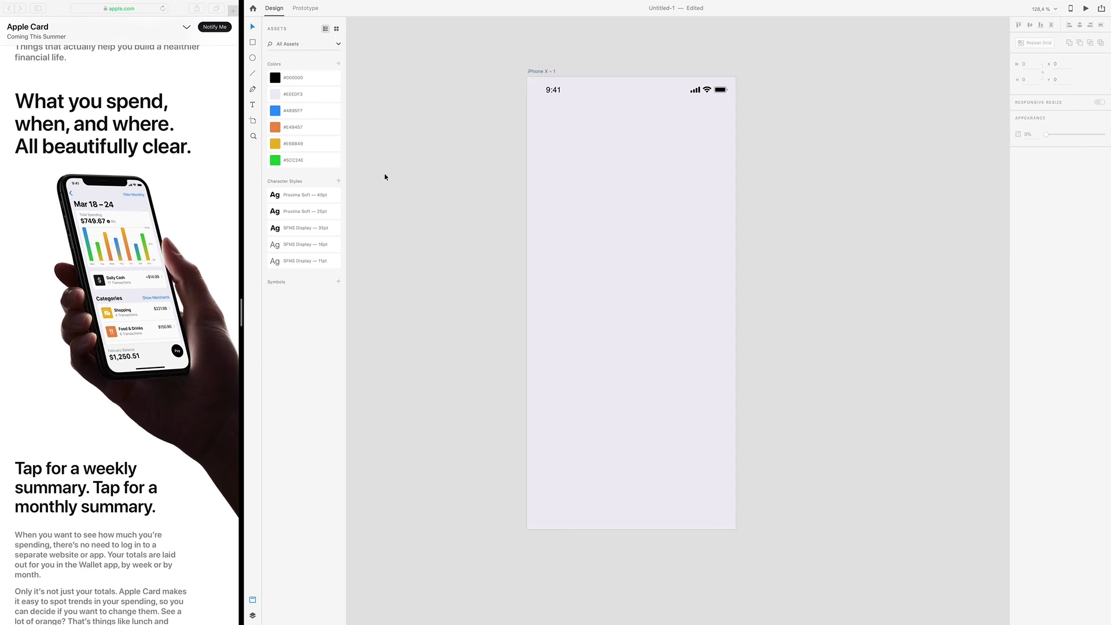
Add the text "March 18 –24" below the status bar and color it black.
left_click(252, 105)
left_click(546, 155)
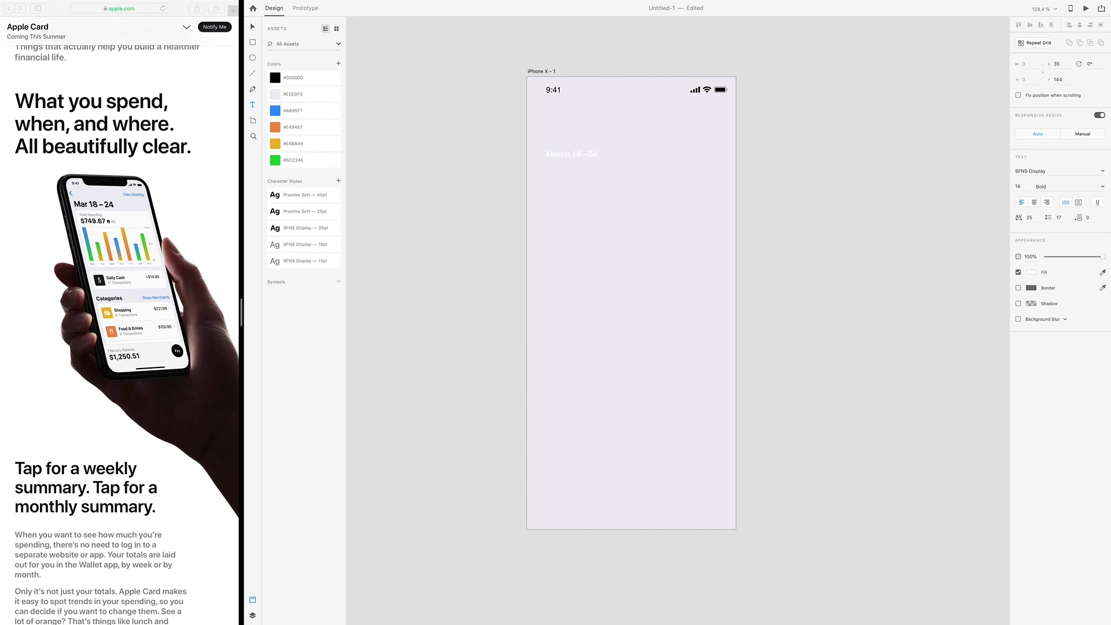
key("super+a")
left_click(1032, 272)
left_click(938, 317)
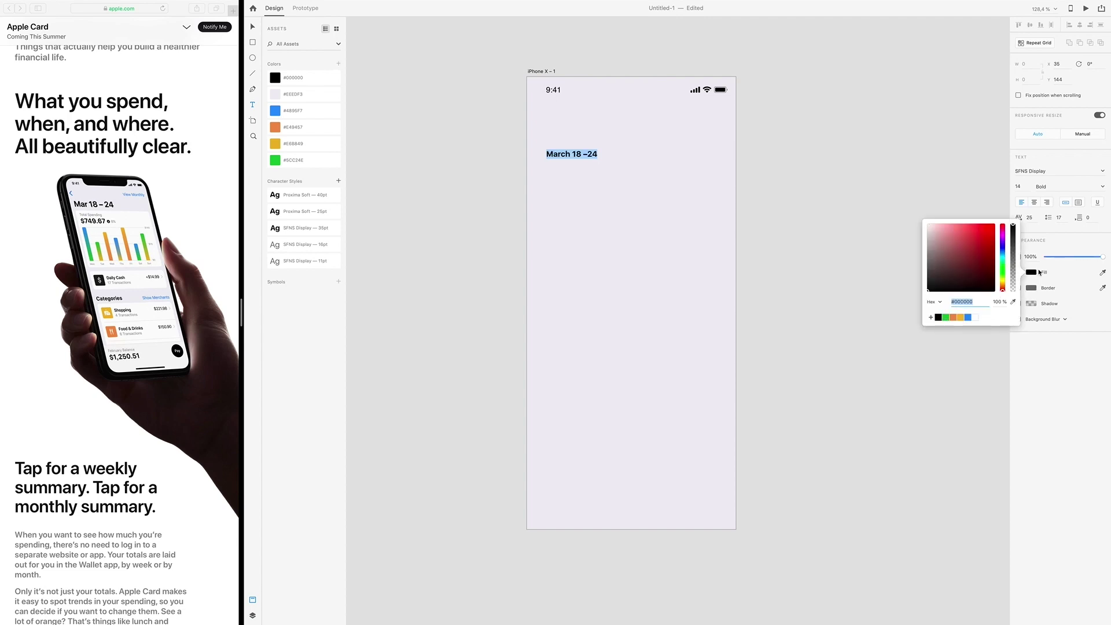
Try font sizes 40 and 35 on the date heading.
left_click(1022, 187)
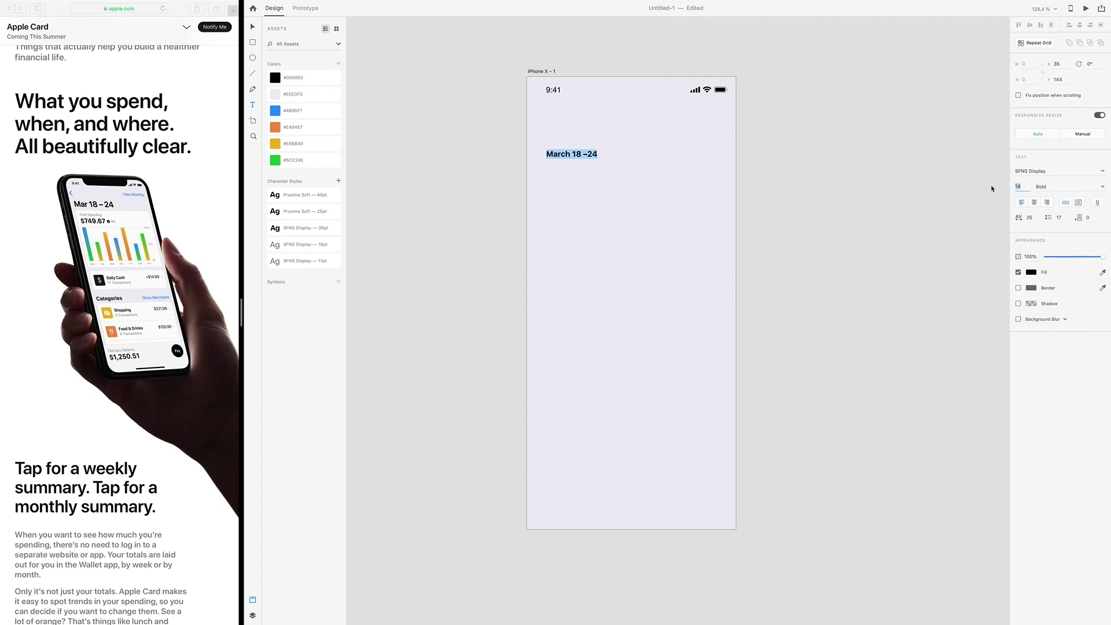
type("40")
key("Return")
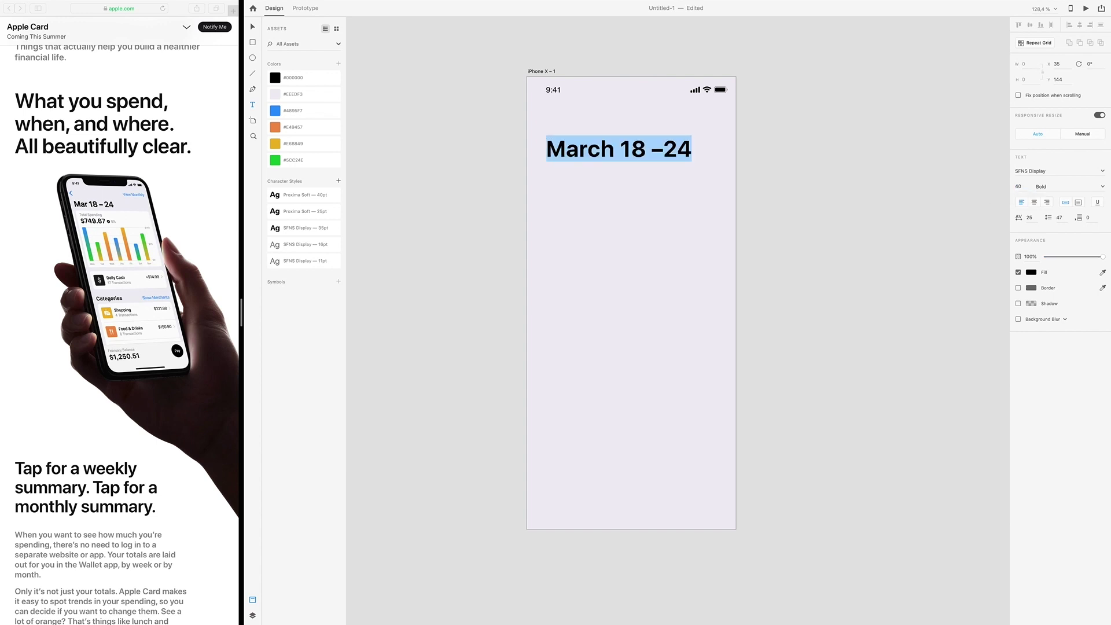
left_click(1018, 189)
type("35")
key("Return")
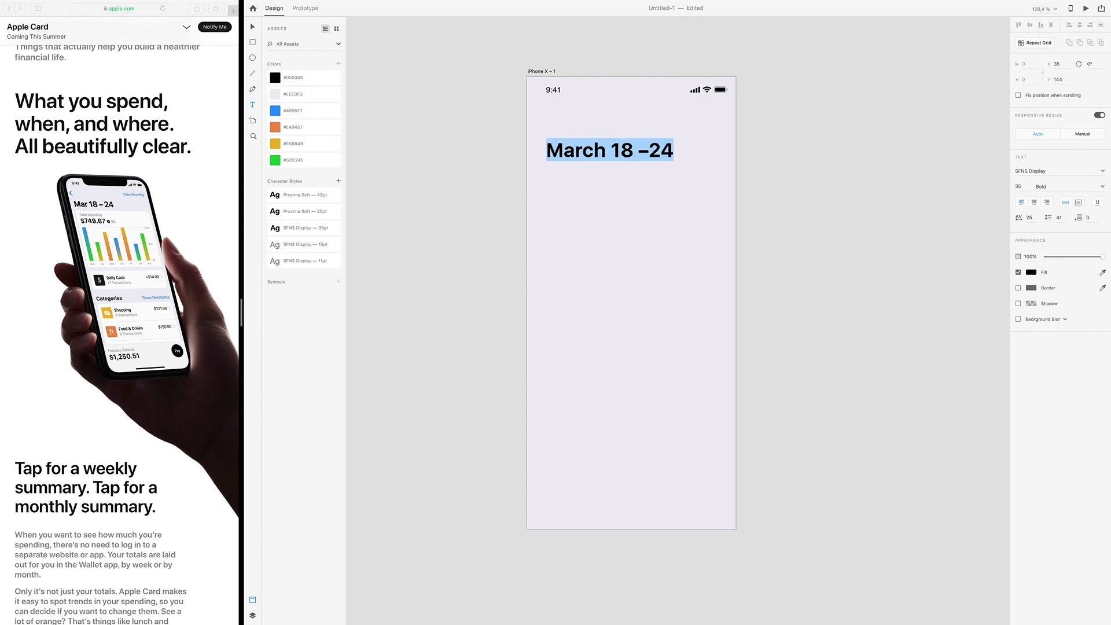
Set the date heading's font size to 30 and move it to about X 20, Y 113.
left_click(1018, 187)
type("30")
key("Return")
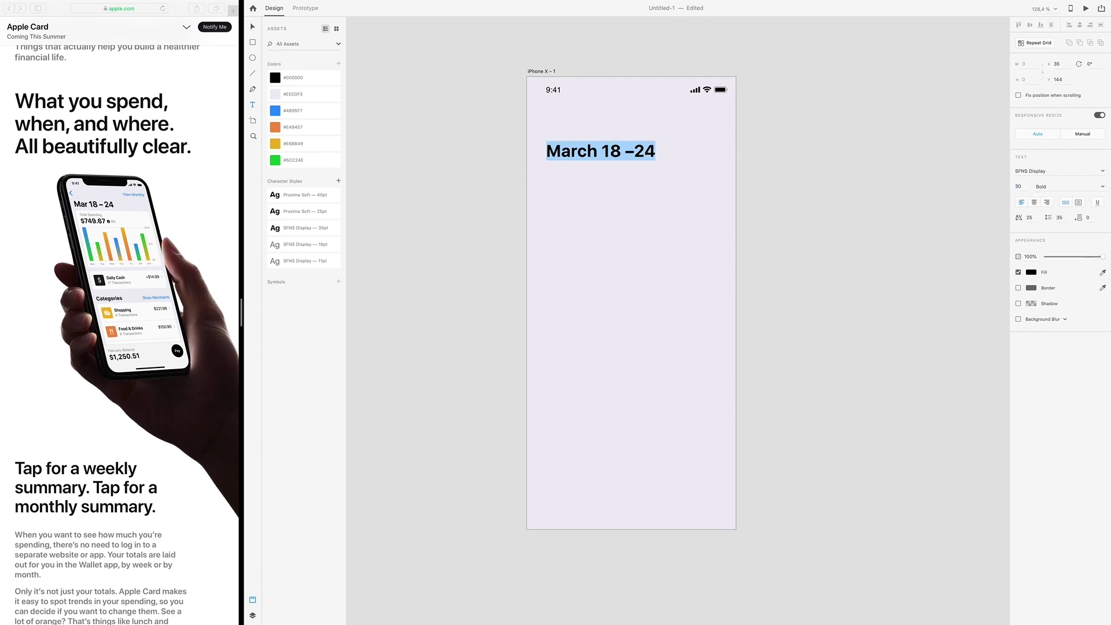
left_click(253, 28)
left_click(594, 153)
left_click_drag(595, 153, 587, 152)
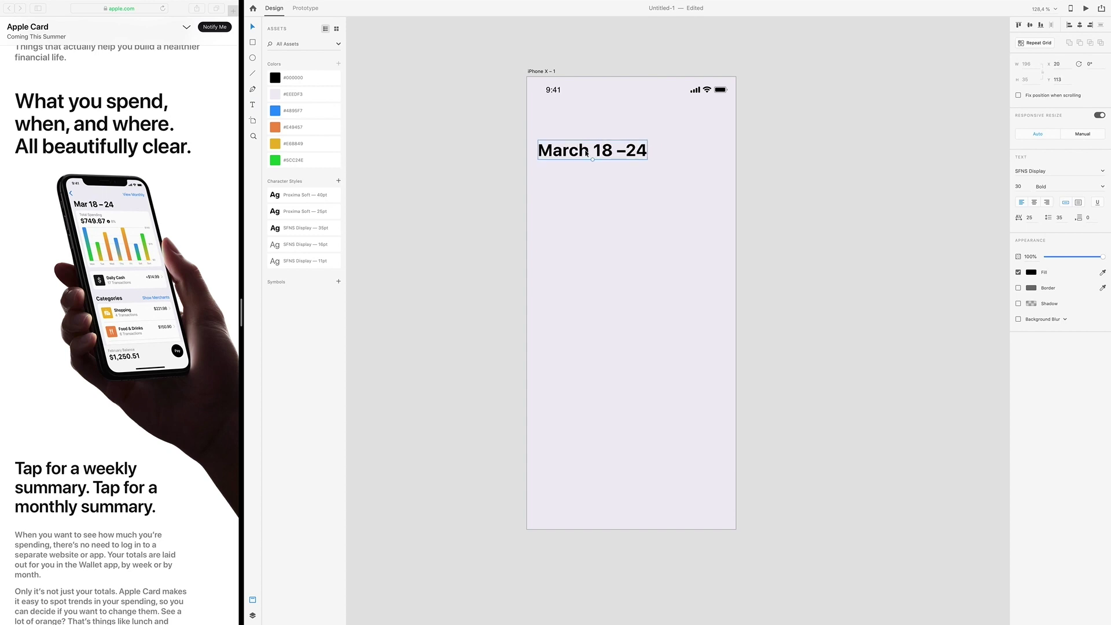
Show the artboard's four-column layout grid and draw a rectangle about 354 × 257 across the columns below the date heading.
left_click(538, 72)
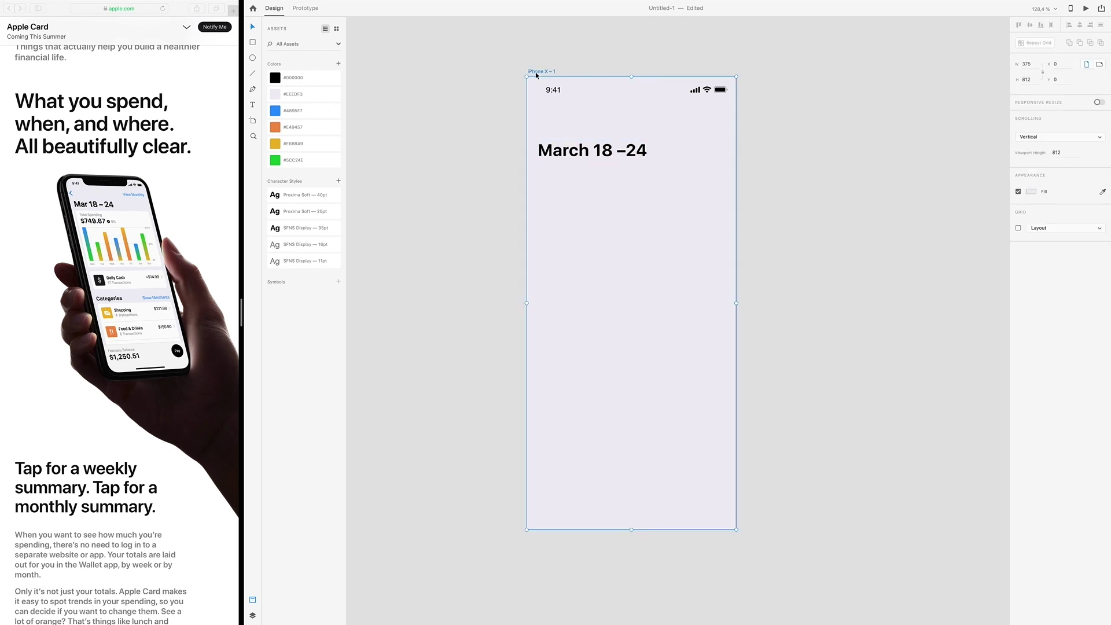
left_click(1018, 228)
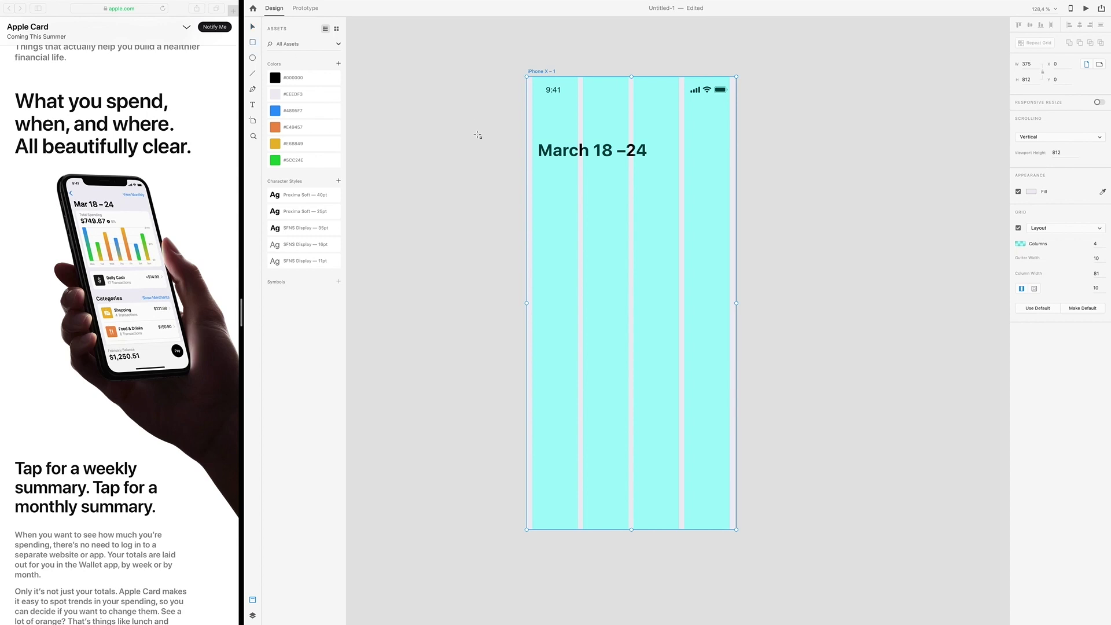
mouse_move(533, 164)
left_mouse_down()
mouse_move(670, 239)
mouse_move(731, 308)
left_mouse_up()
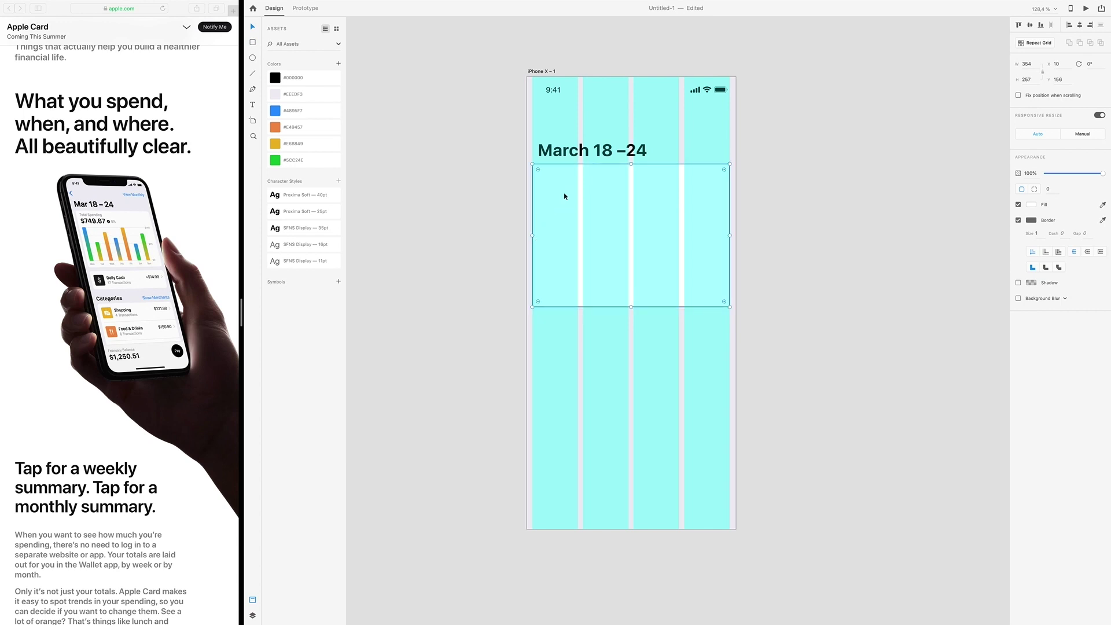
Set the rectangle's corner radius to 6 and remove its border.
left_click(1058, 191)
key("Return")
left_click(1019, 221)
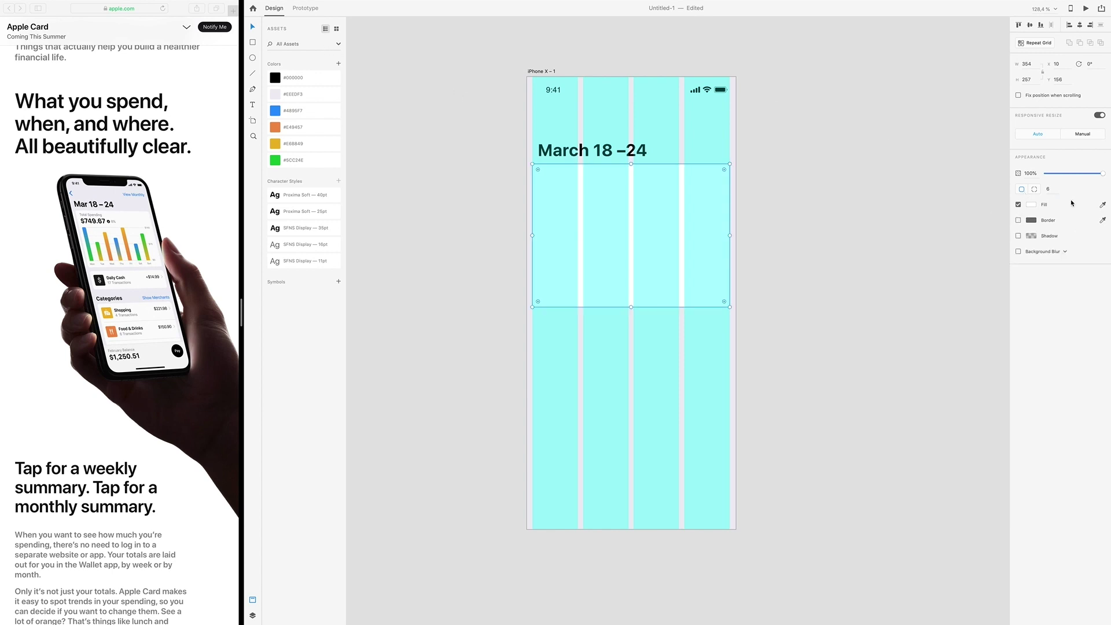
Hide the artboard's layout grid.
left_click(537, 72)
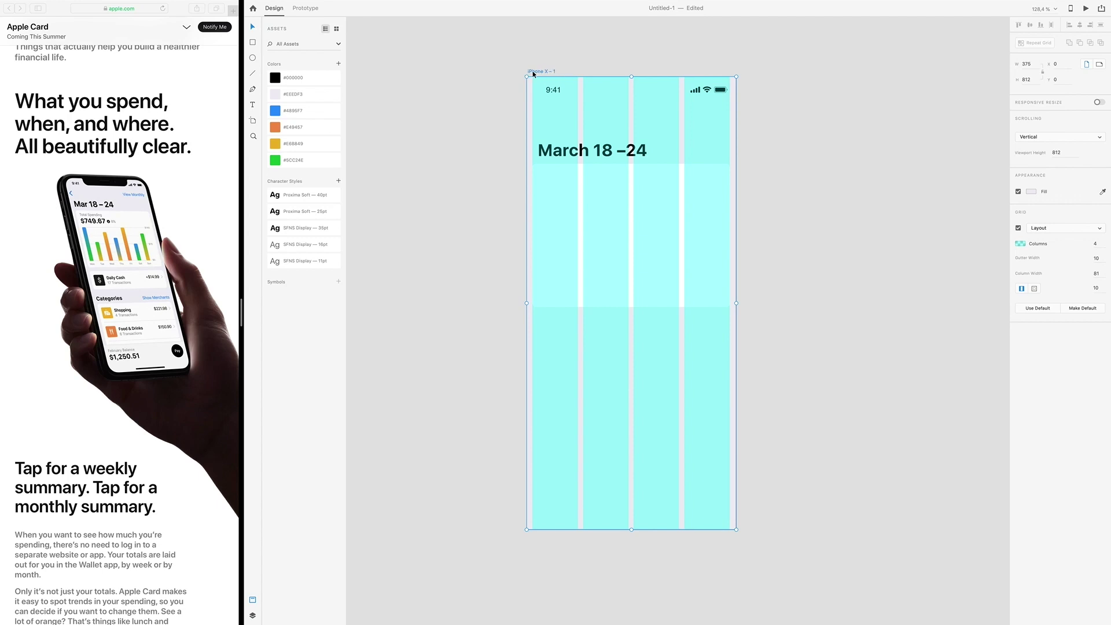
left_click(1018, 228)
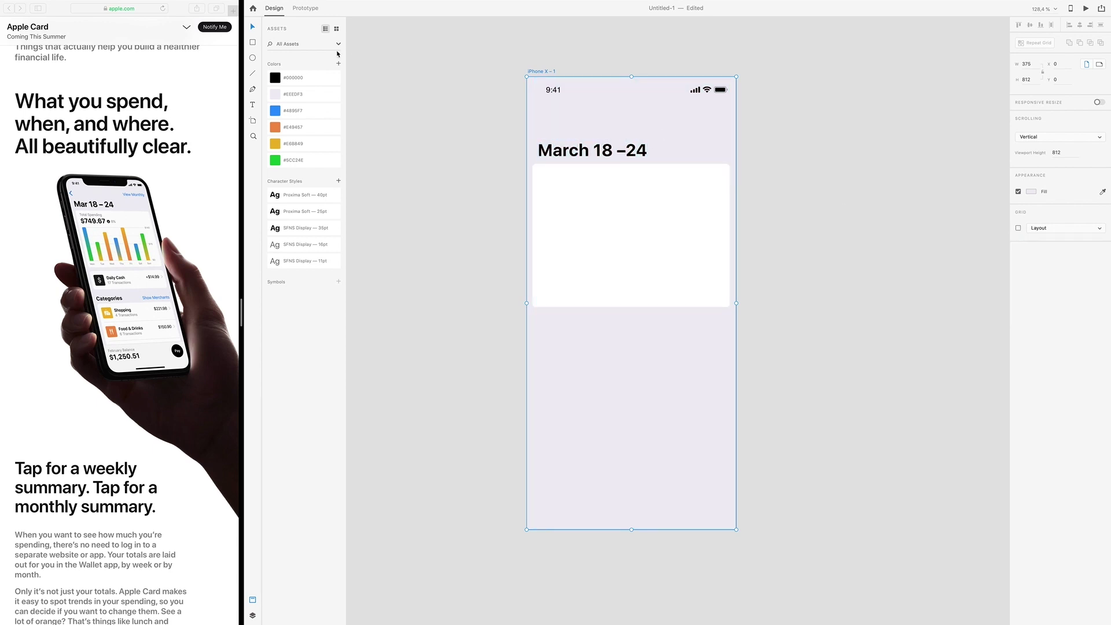
left_click(568, 196)
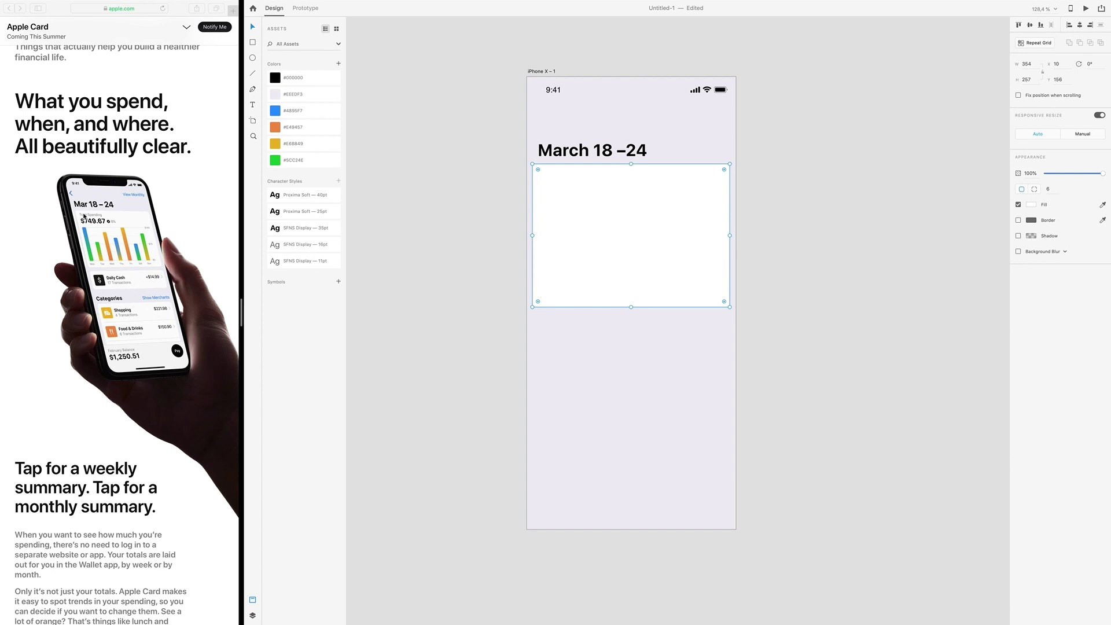
Duplicate the date heading into the white card and format the copy as Regular at size 16.
left_click(572, 151)
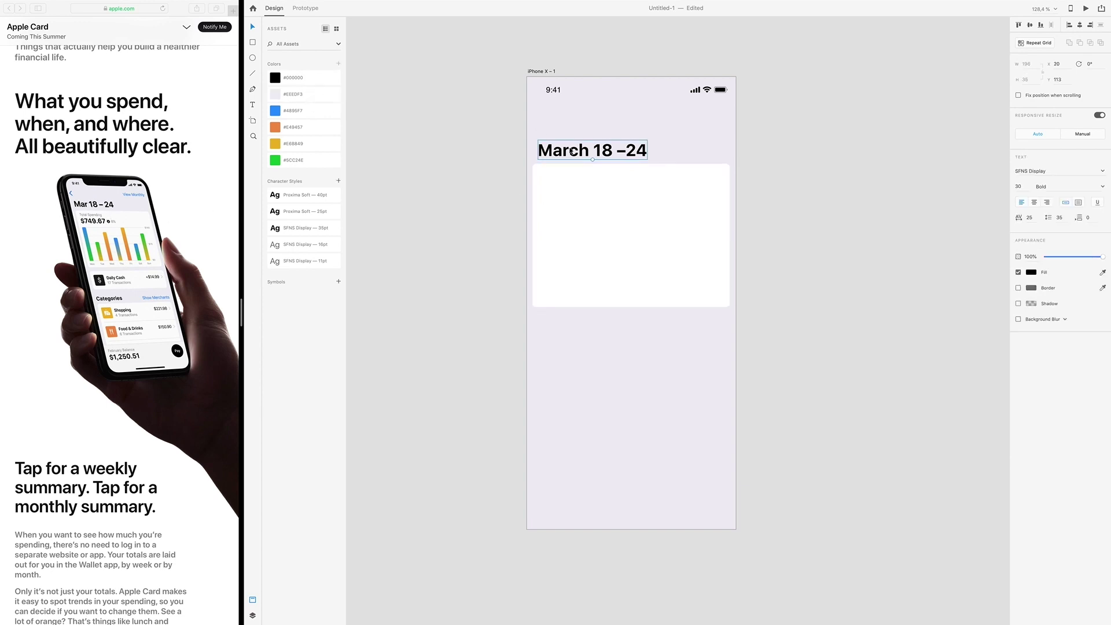
left_click_drag(572, 152, 573, 180)
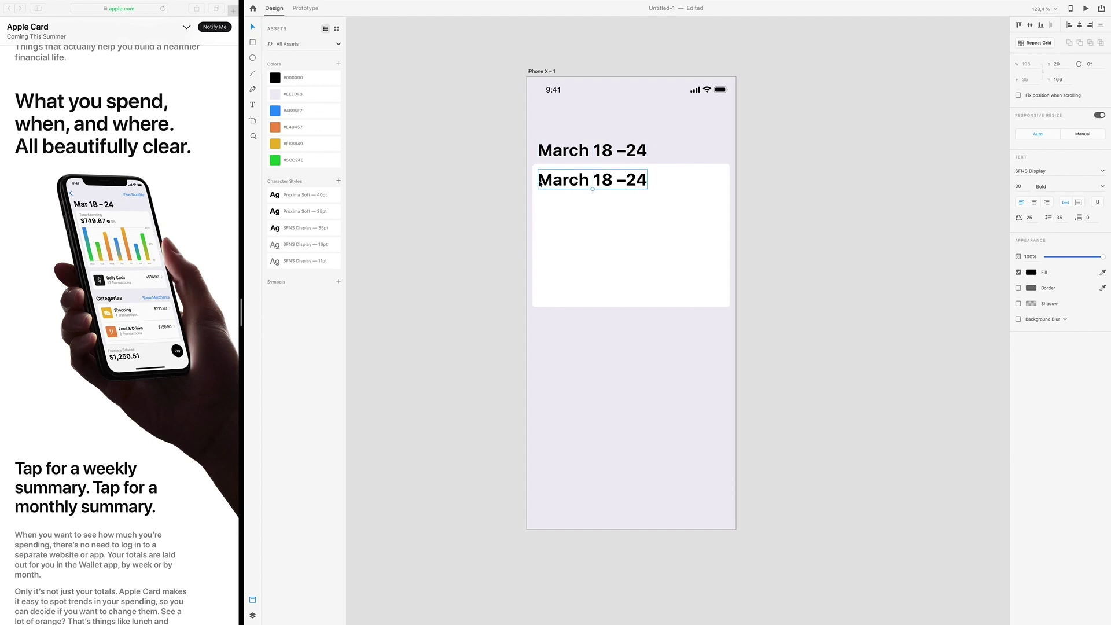
left_click(1103, 186)
left_click(1042, 200)
key("shift+Tab")
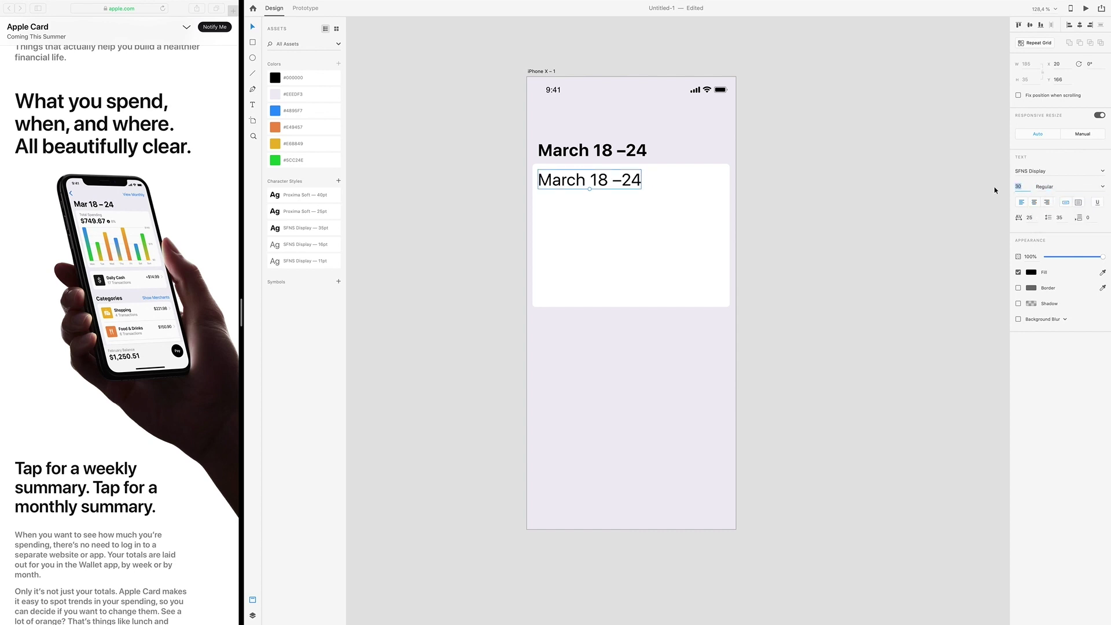
key("Return")
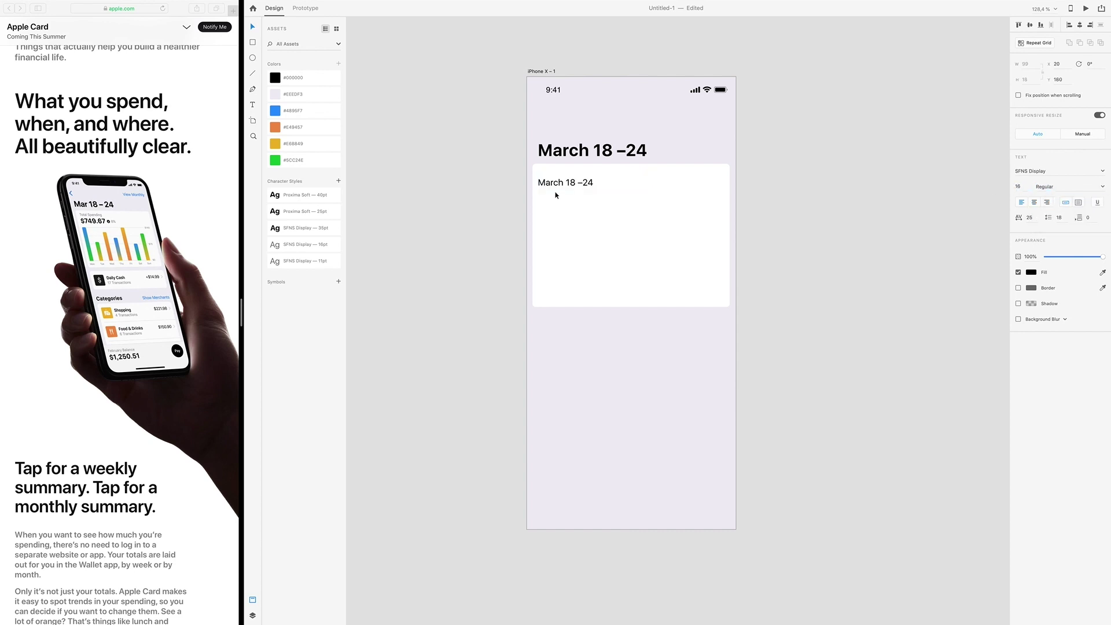
Move the small date copy up to about Y 167 and change its text to "Total Spending".
left_click_drag(585, 182, 582, 175)
double_click(582, 176)
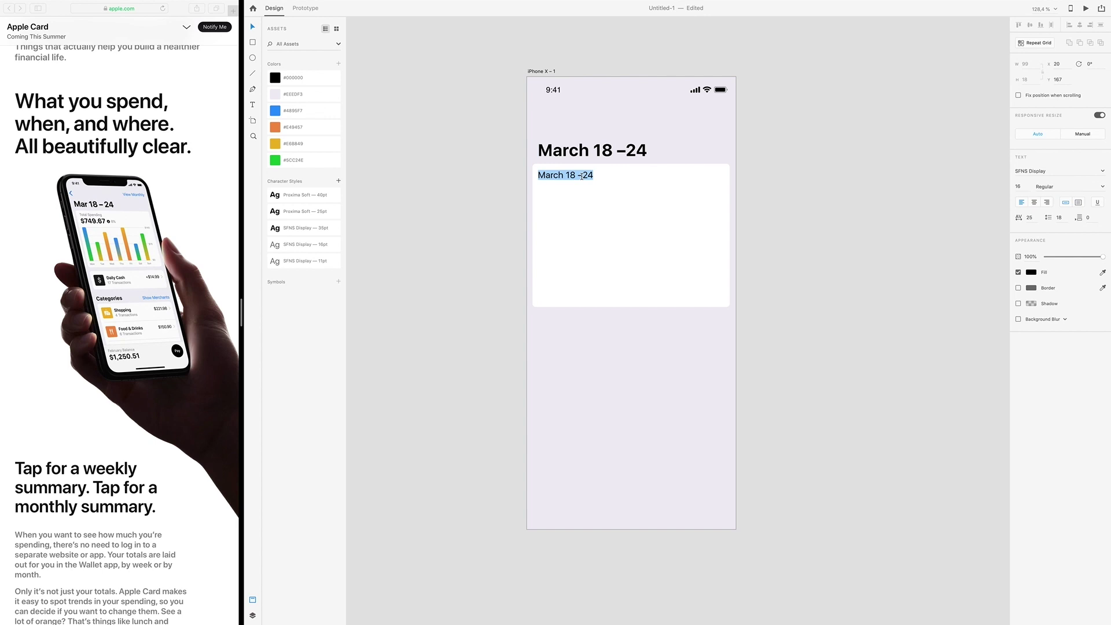
type("Total Spendings")
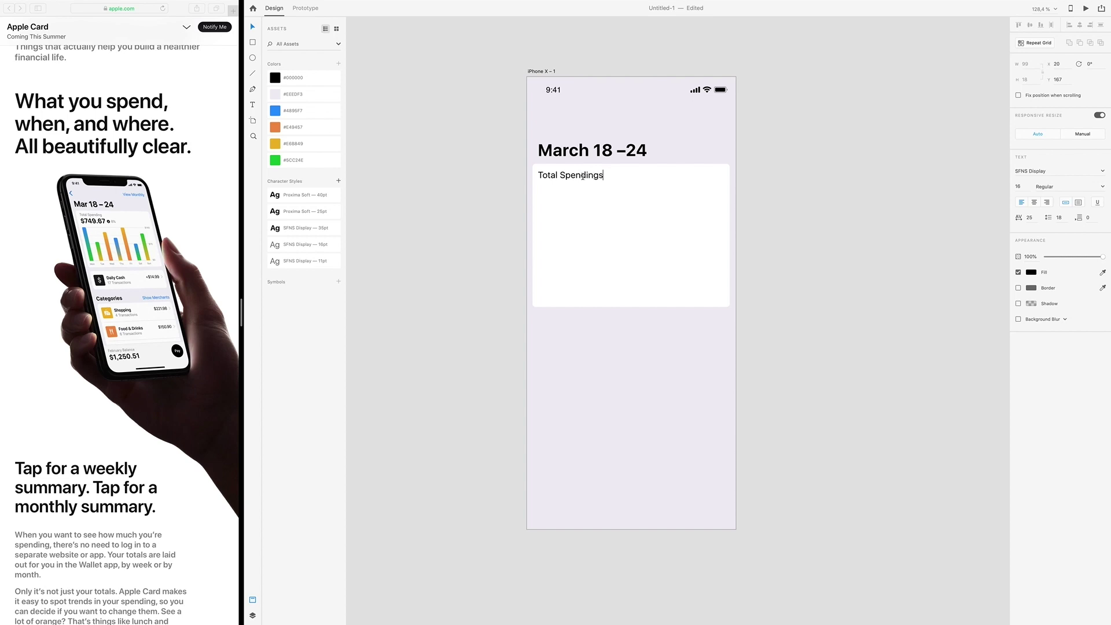
key("BackSpace")
key("Escape")
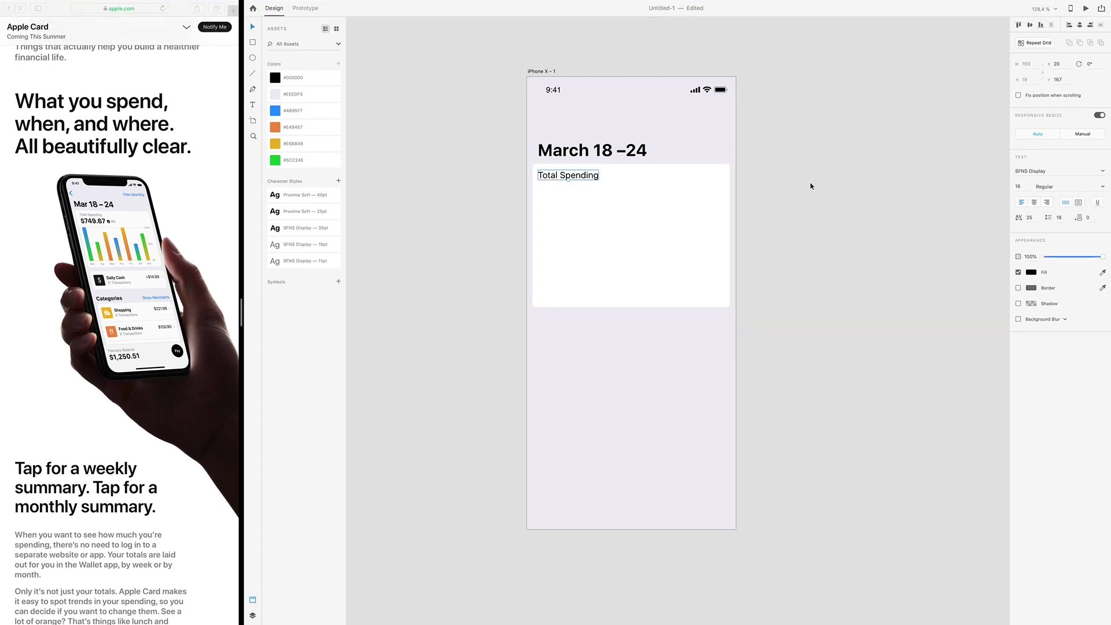
Color the "Total Spending" label #767676 and move it up to about Y 165.
left_click(1034, 272)
type("7676")
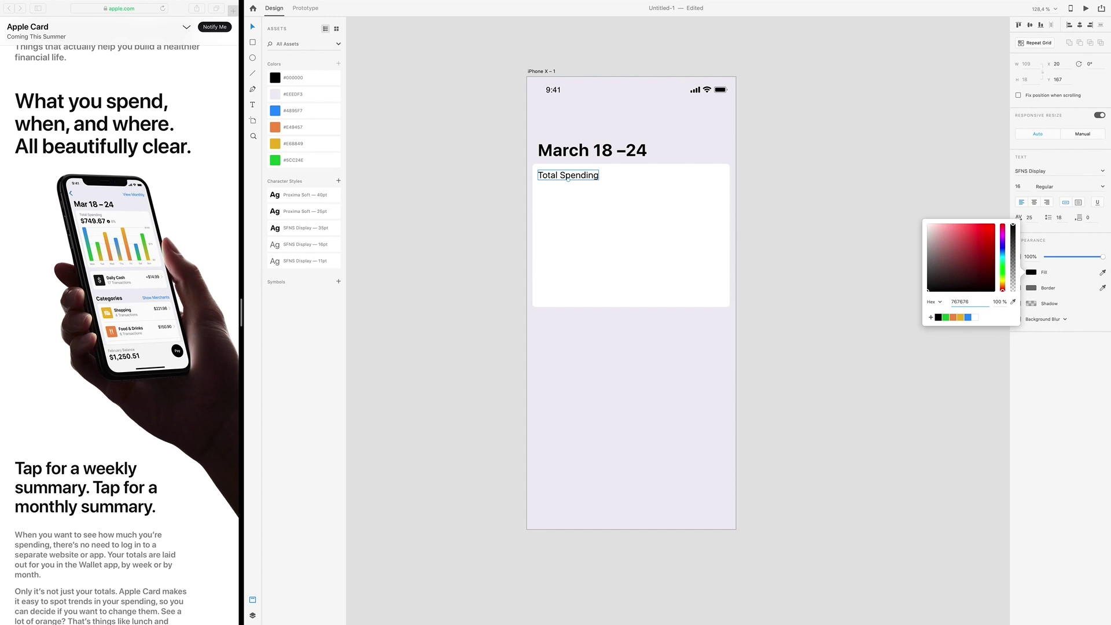
type("76")
key("Return")
left_click(565, 175)
left_click_drag(566, 178, 565, 178)
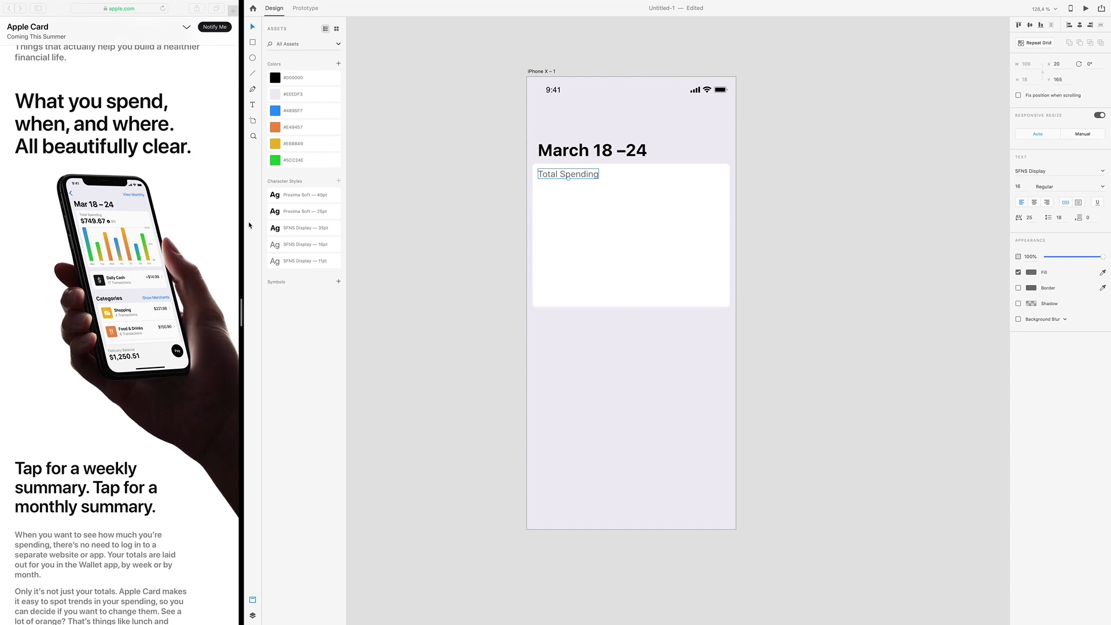
left_click(440, 173)
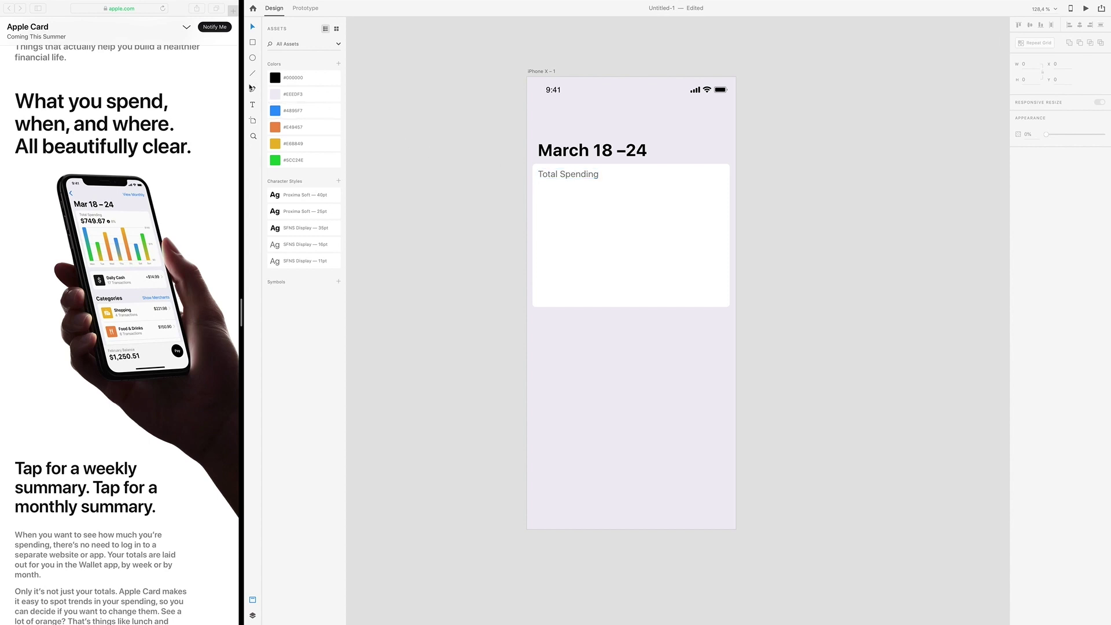
Duplicate the "Total Spending" label directly below at about Y 190 and change the copy's text to "€749.67".
left_click(567, 175)
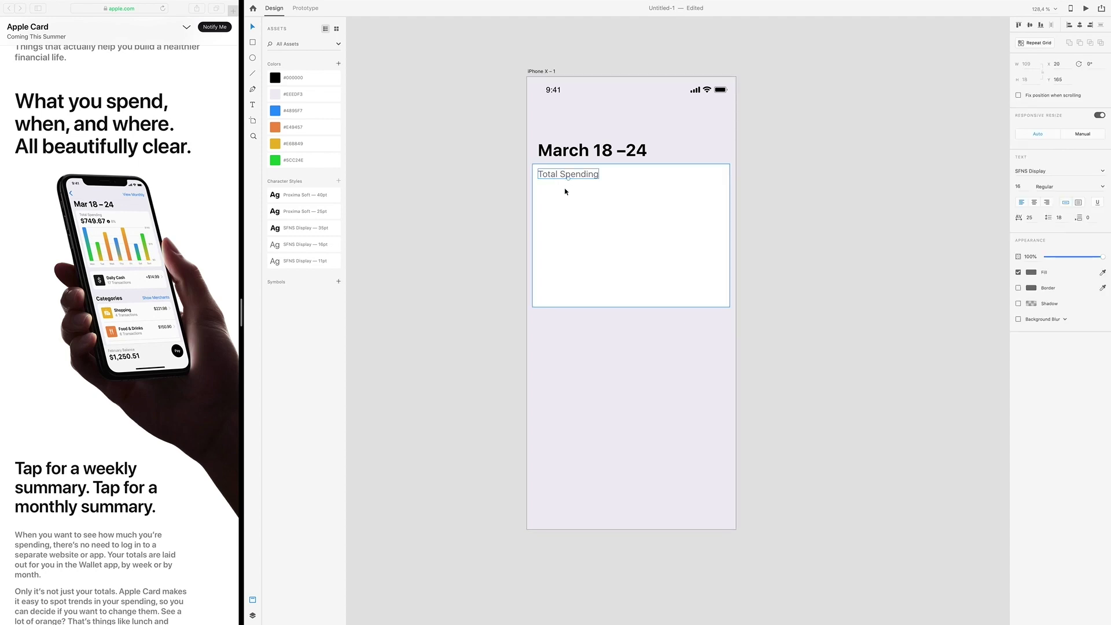
left_click_drag(575, 174, 575, 190)
double_click(573, 187)
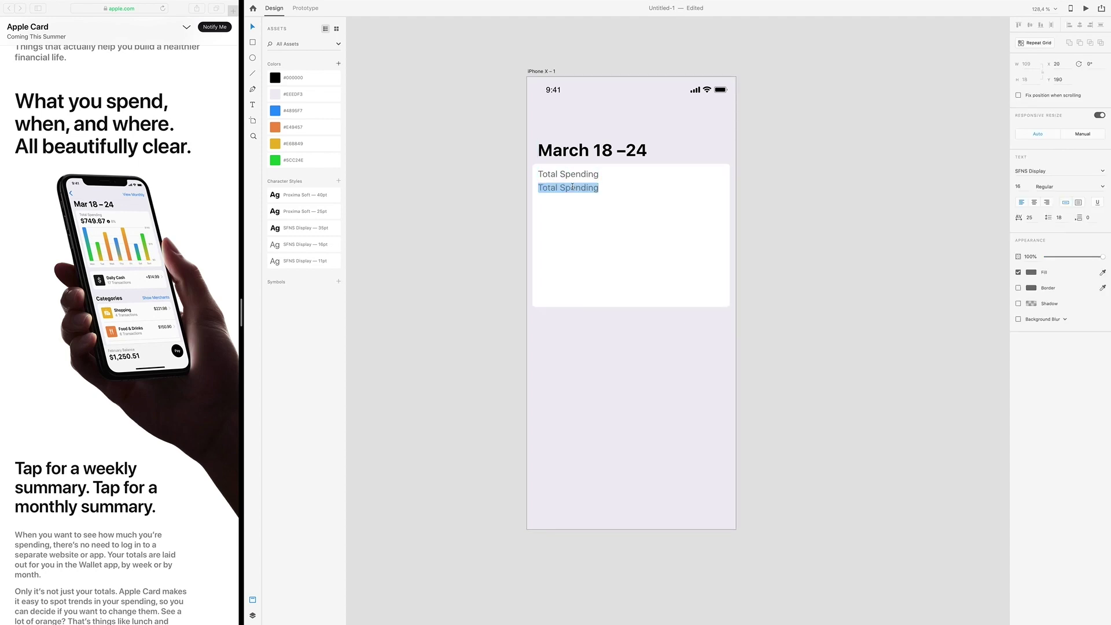
type("€749.67")
Format the €749.67 amount in Proxima Soft Semibold at size 40.
key("super+a")
left_click(1051, 171)
type("P")
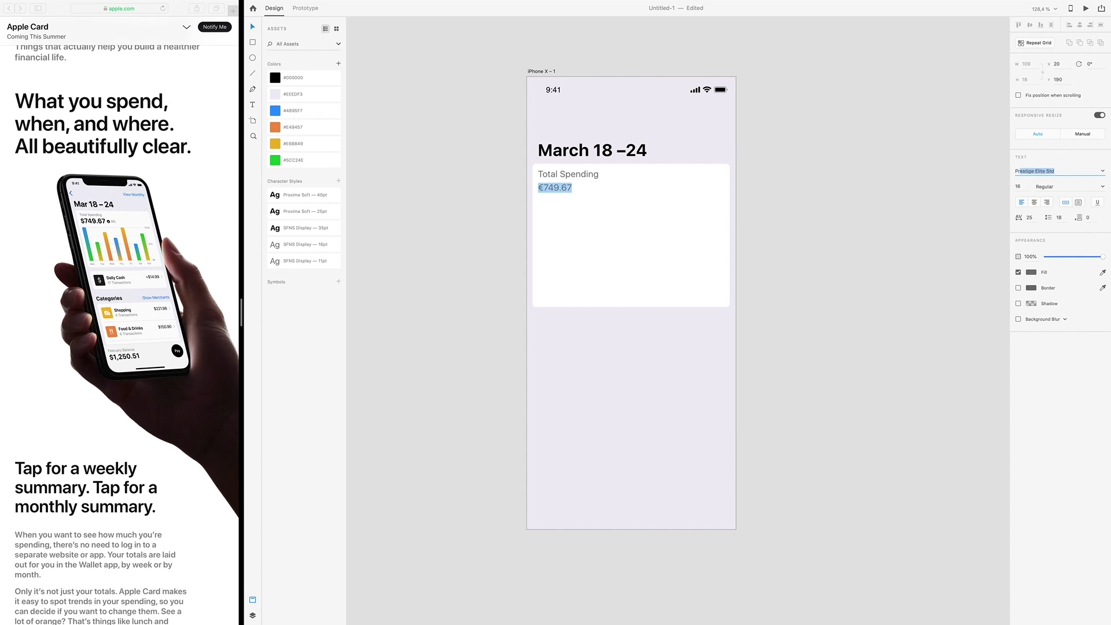
key("Down")
left_click(1024, 187)
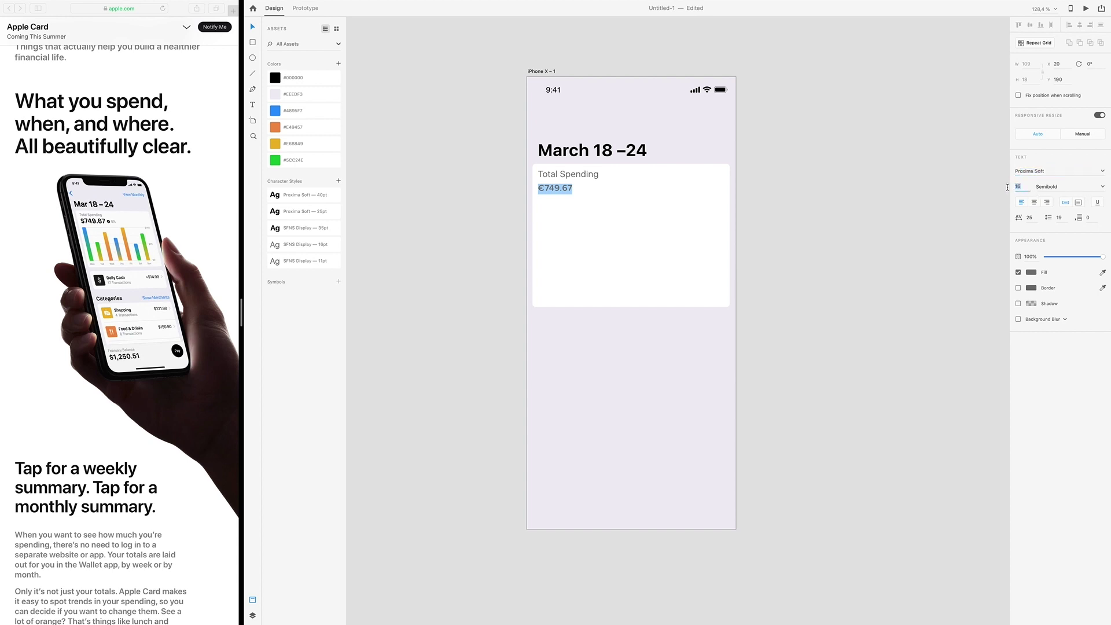
type("40")
key("Return")
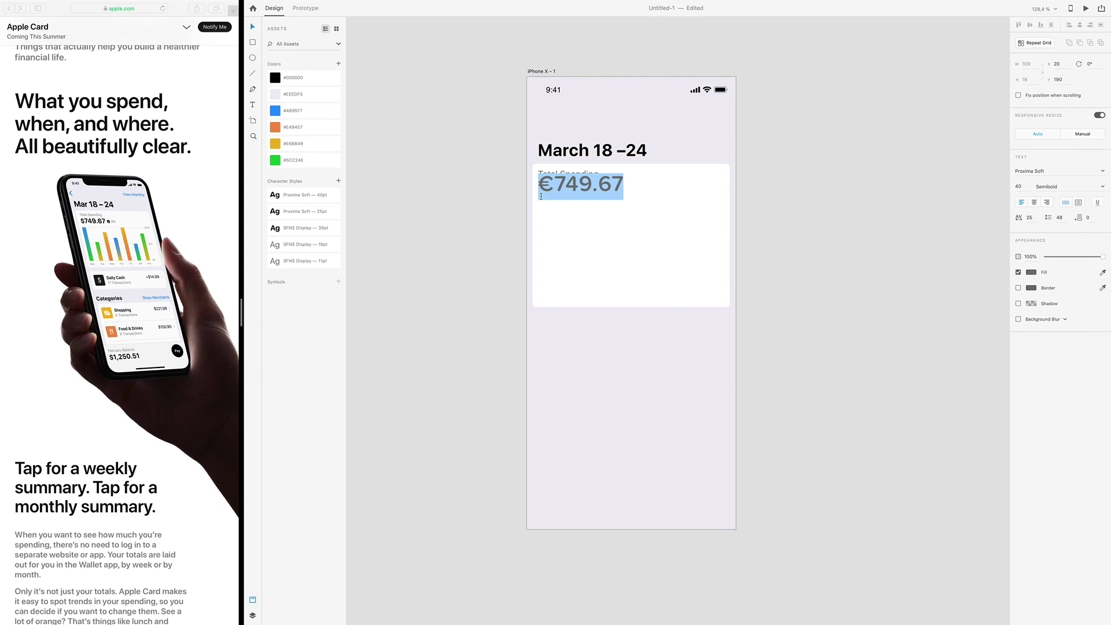
Move the €749.67 amount down clear of the "Total Spending" label and set its font size to 35.
key("Escape")
left_click_drag(558, 191, 562, 199)
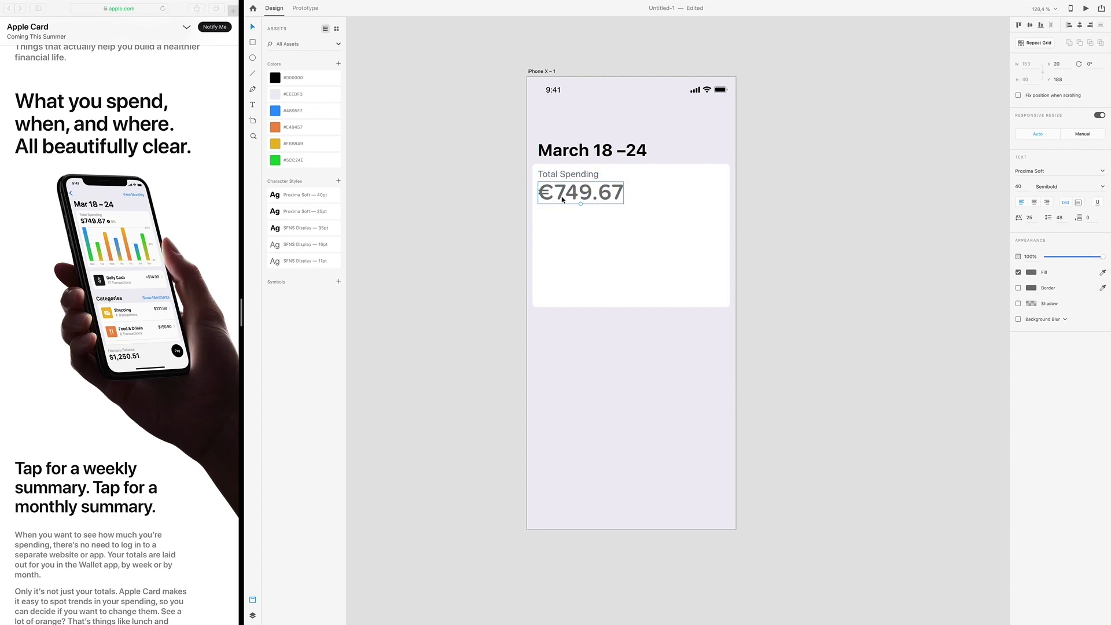
left_click(1027, 188)
type("35")
key("Return")
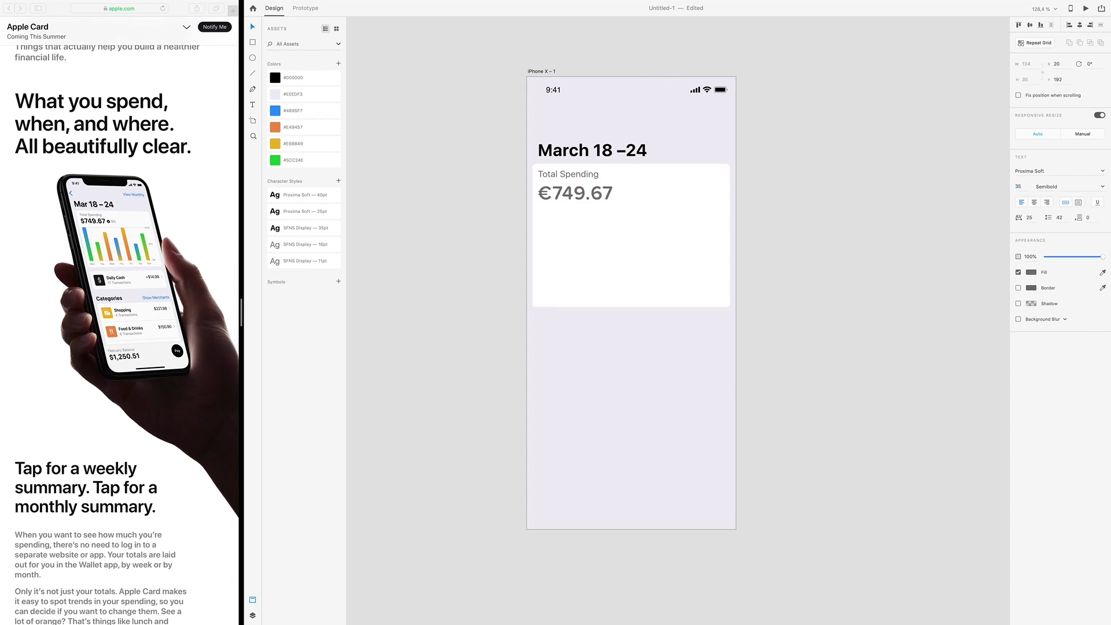
Fill the €749.67 amount with black and move it up to sit just below the "Total Spending" label.
left_click(1031, 272)
left_click(925, 311)
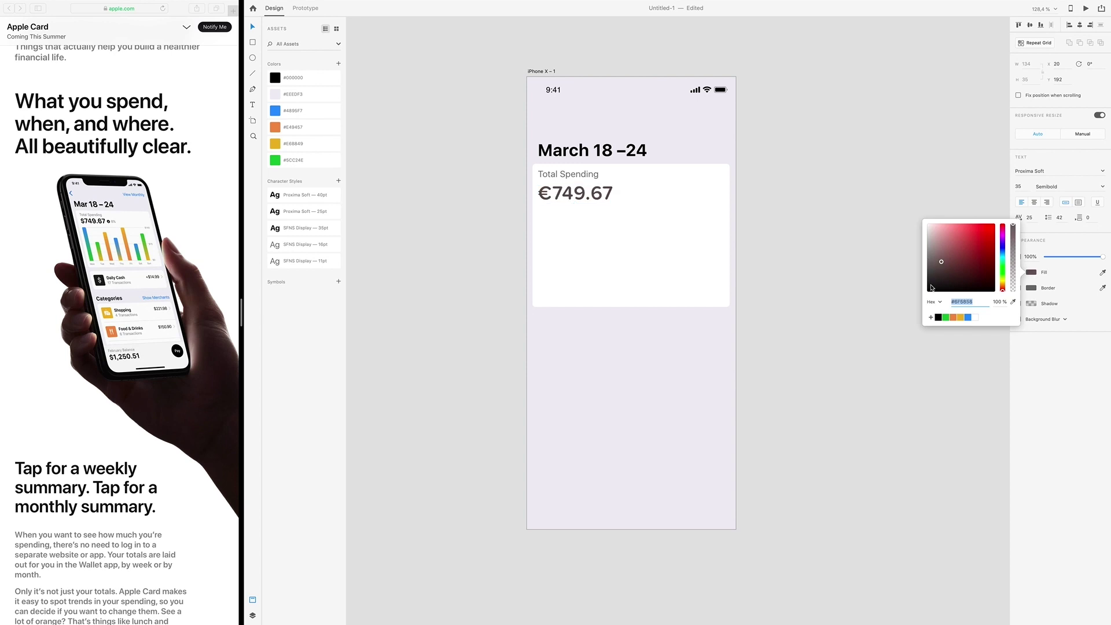
left_click(764, 251)
left_click_drag(561, 194, 563, 189)
left_click(510, 209)
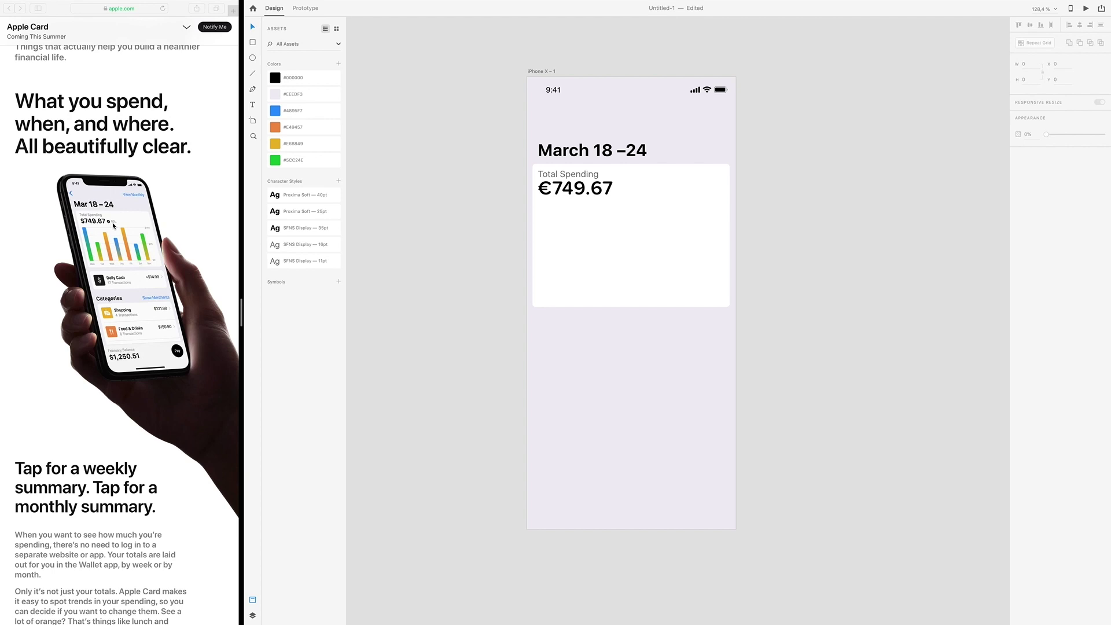
Duplicate the "Total Spending" label beside the amount, change its text to "8%" and place it at about X 177, Y 195.
left_click(568, 176)
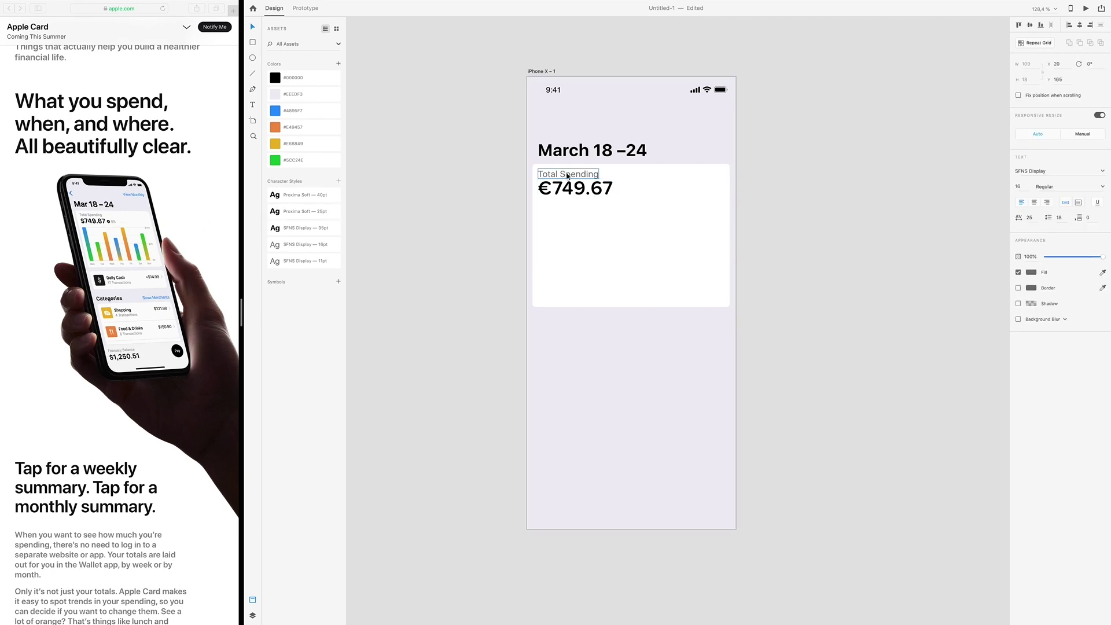
left_click_drag(568, 176, 663, 193)
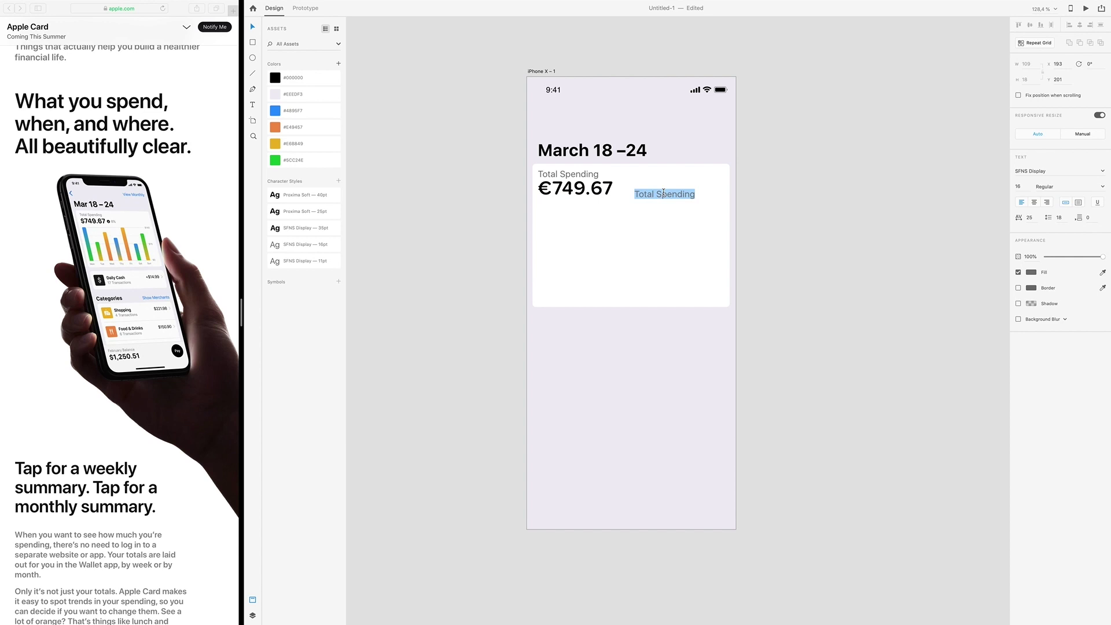
type("8%")
key("Escape")
left_click_drag(640, 194, 631, 188)
Draw a circle about 17 px wide between the amount and the 8% label, with a black fill and no border.
scroll(640, 191, "up", 10)
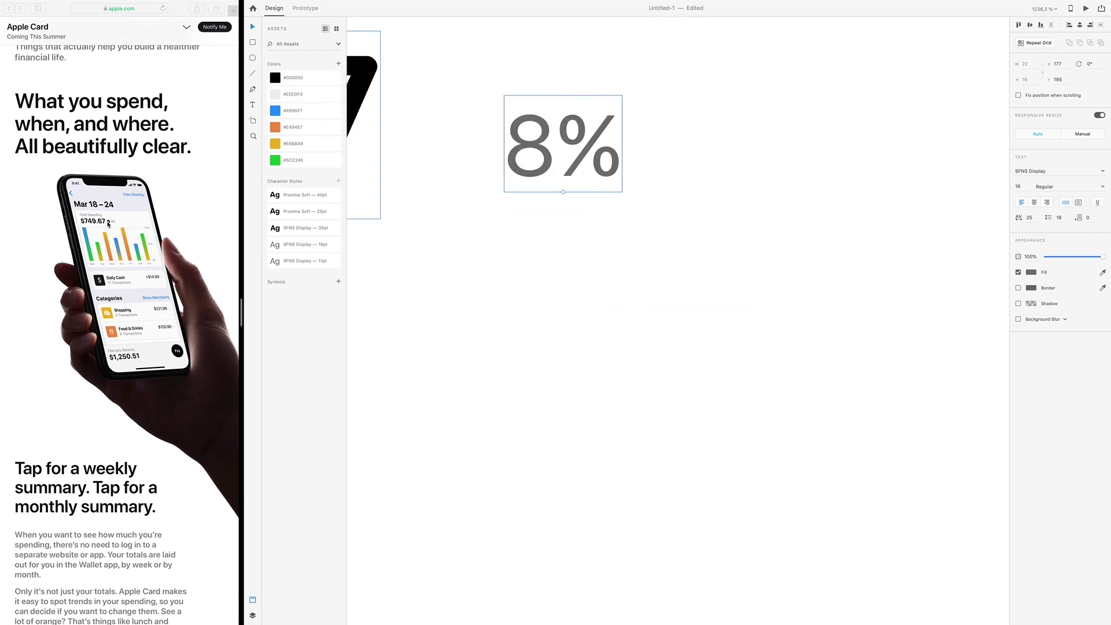
left_click(252, 58)
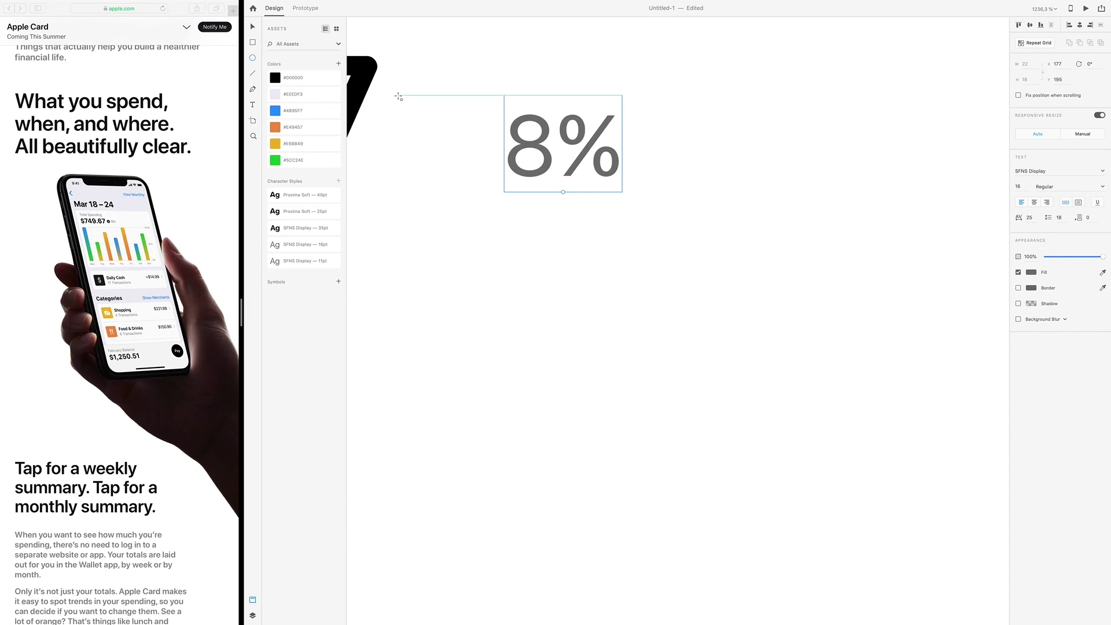
left_click_drag(385, 96, 477, 189)
left_click(1018, 205)
left_click(1031, 188)
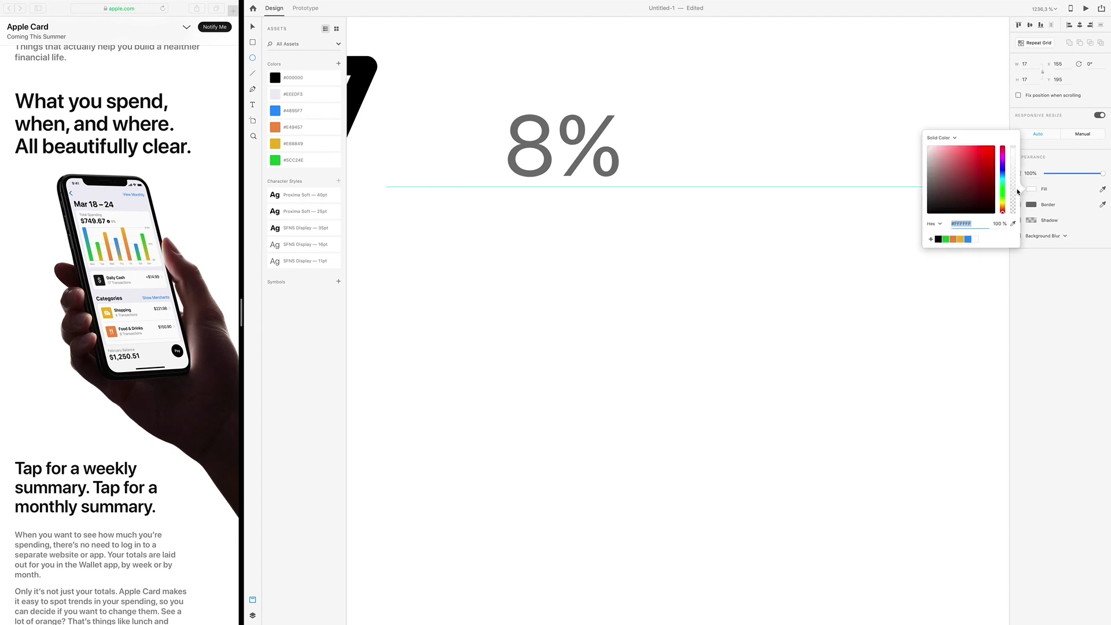
left_click(938, 239)
Draw an open downward chevron about 7.4 px wide inside the black circle with the Pen tool.
key("p")
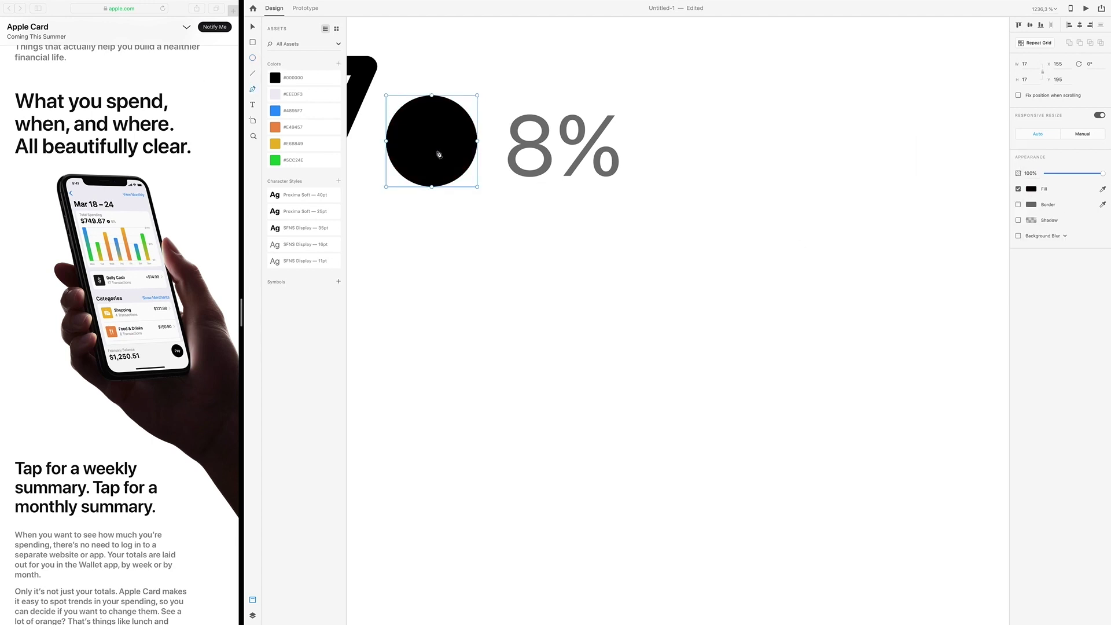
left_click(406, 144)
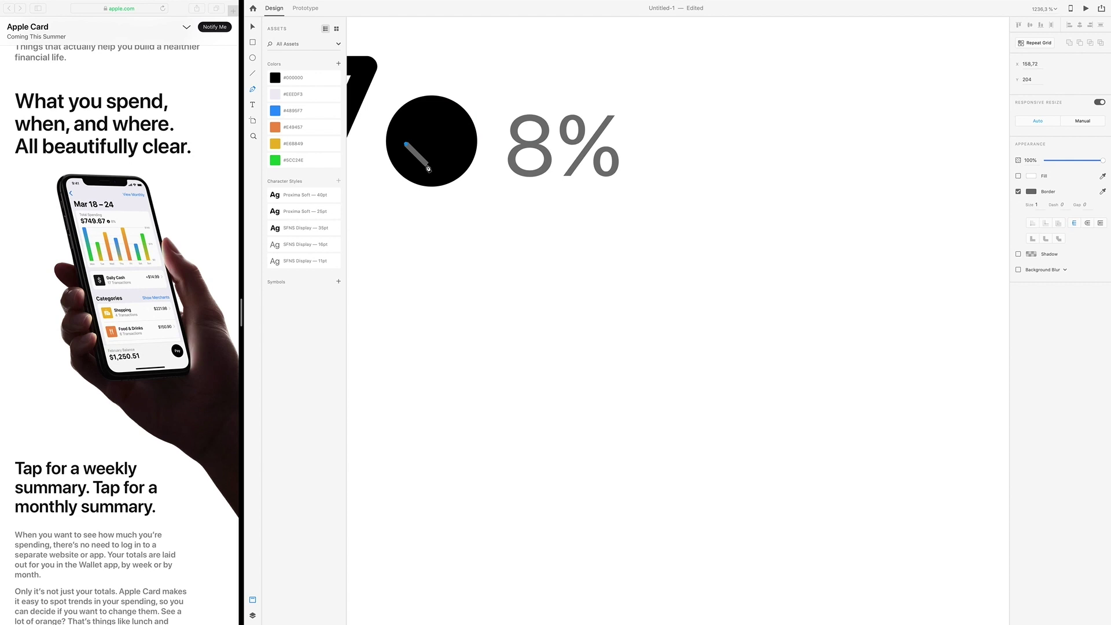
left_click(426, 164)
left_click(446, 143)
key("Escape")
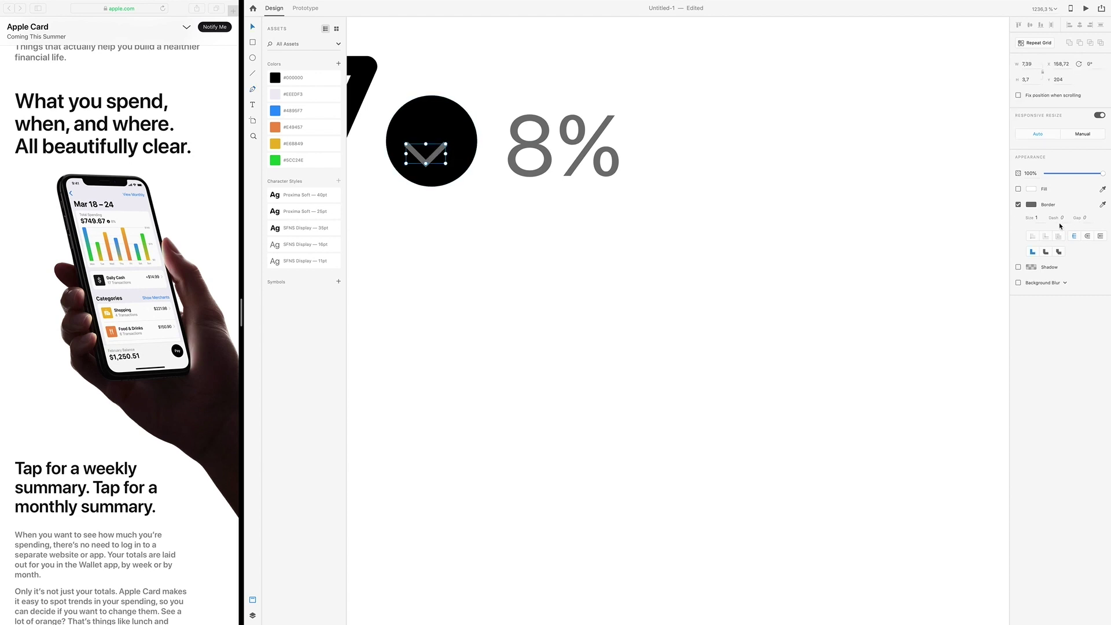
Give the chevron round caps and joins, centre it in the circle and add a vertical 8 px shaft to form a down arrow.
left_click(1088, 235)
left_click(1046, 254)
mouse_move(445, 153)
left_mouse_down()
mouse_move(432, 139)
mouse_move(438, 163)
left_mouse_up()
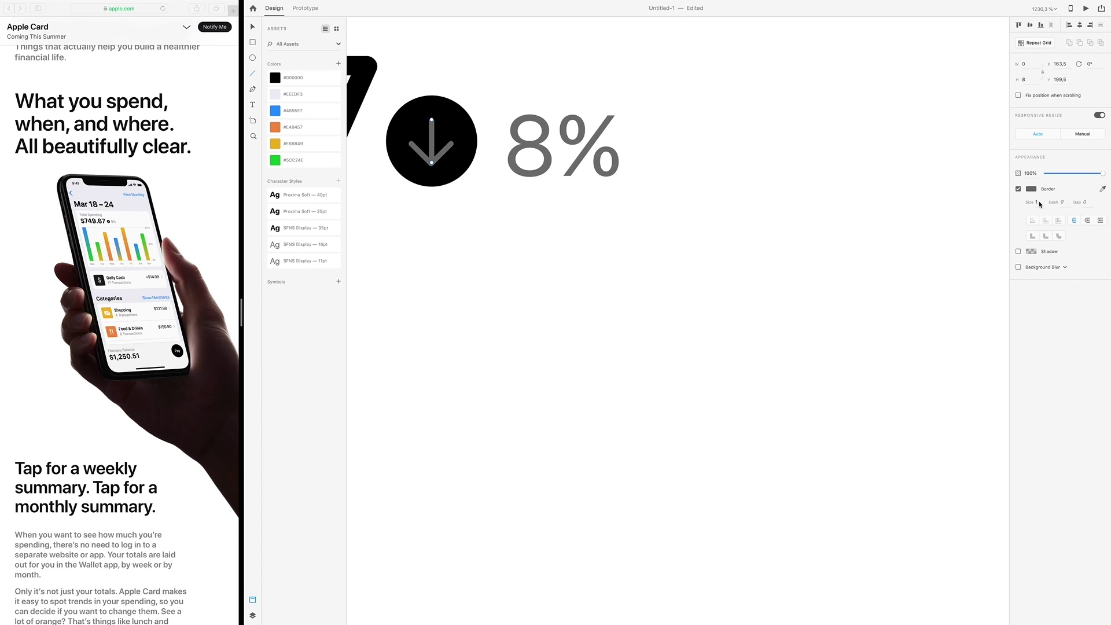
Set the border of the arrow's chevron and shaft to size 1,5 and color it white.
key("v")
left_click_drag(400, 171, 460, 113)
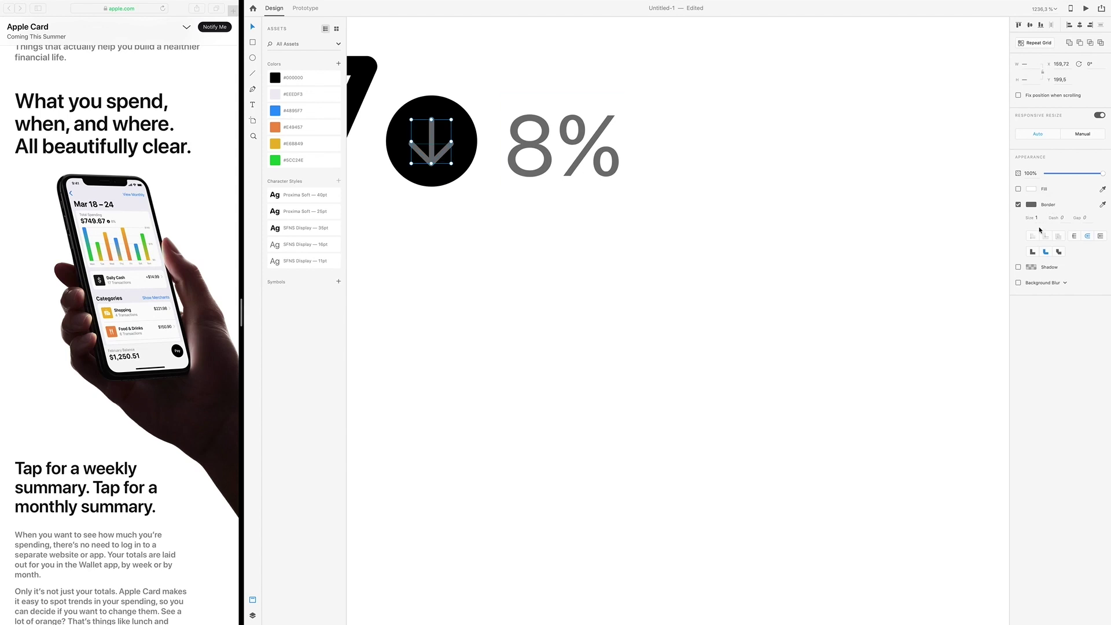
left_click(1036, 218)
type(",5")
key("Return")
left_click(1032, 204)
left_click(976, 249)
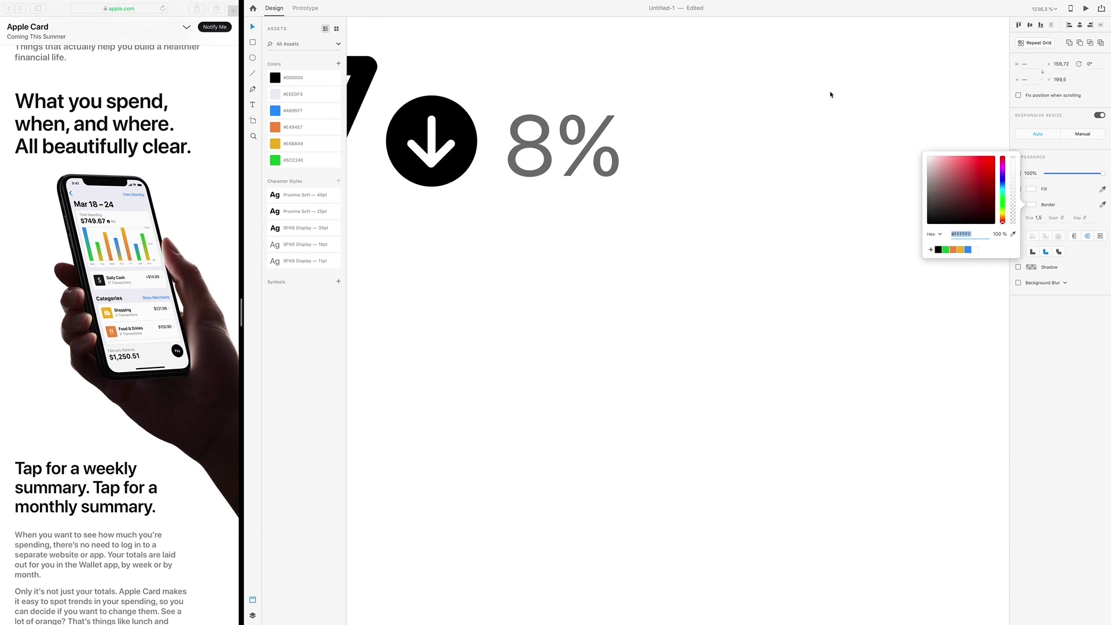
left_click(459, 227)
left_click(437, 133)
double_click(432, 150)
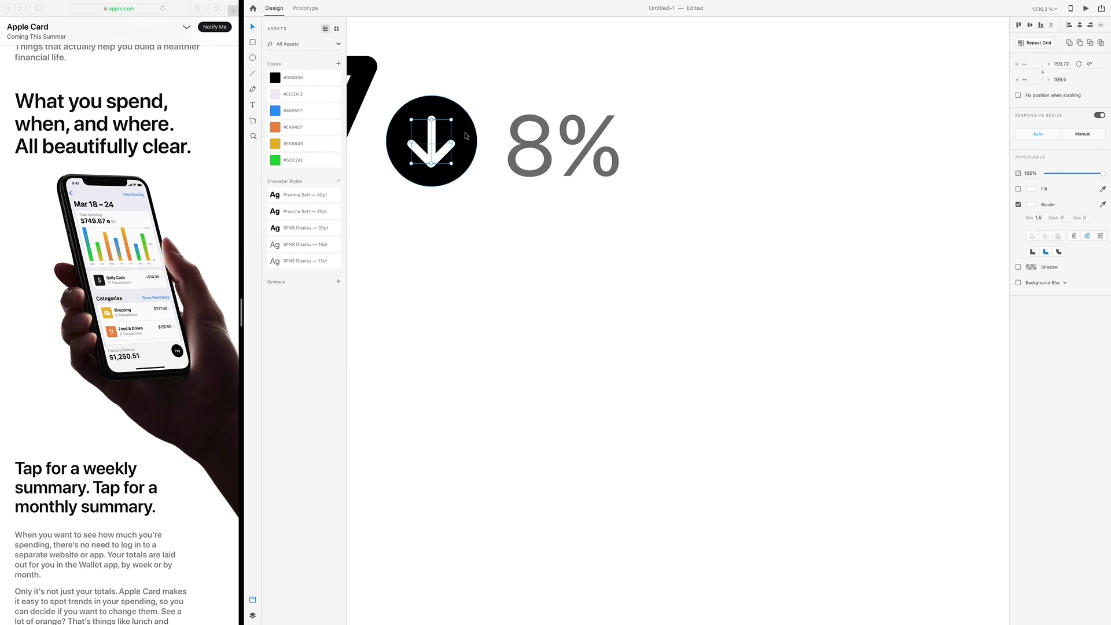
key("Escape")
left_click(507, 218)
Move the arrow badge and the 8% label together slightly right of the amount, with the label at about X 188.
key("super+3")
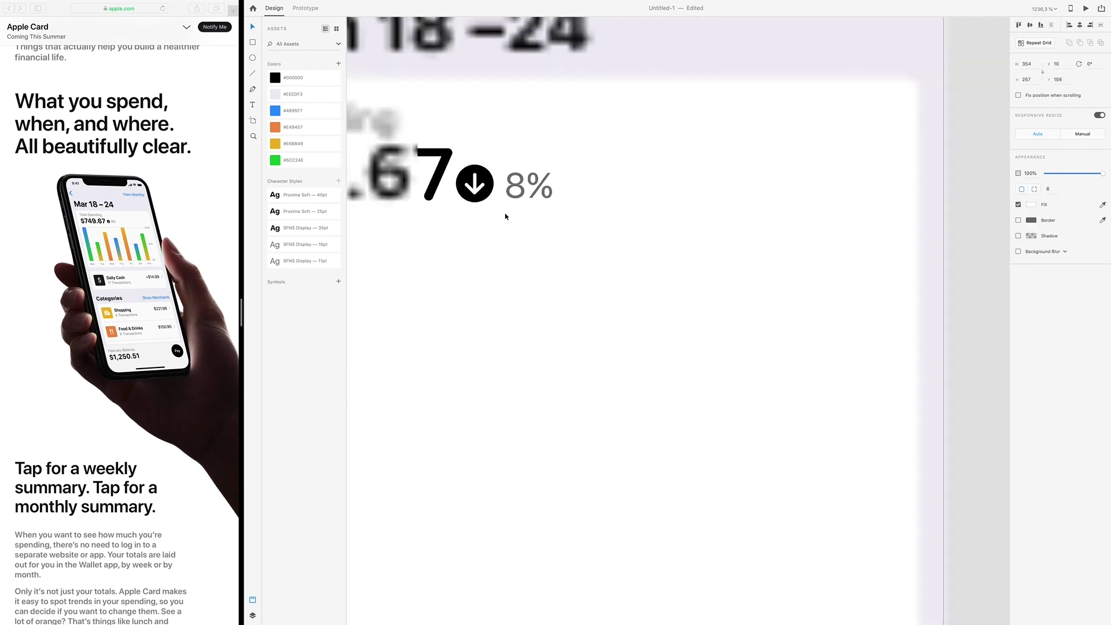
key("super+0")
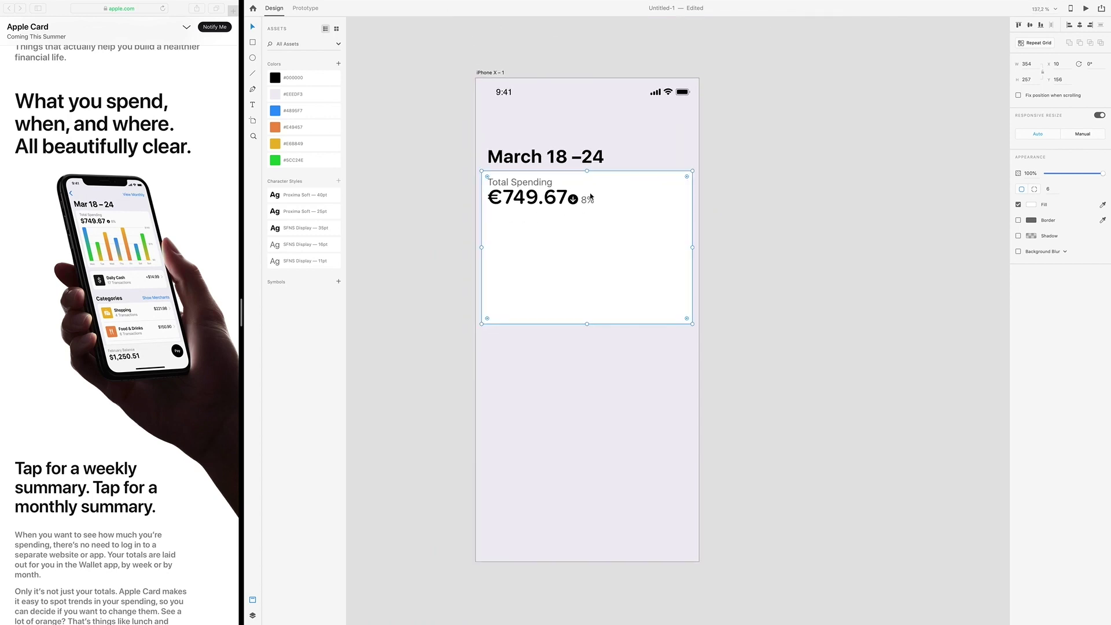
left_click(574, 200)
left_click(573, 200, "shift")
left_click_drag(573, 200, 582, 203)
left_click(452, 236)
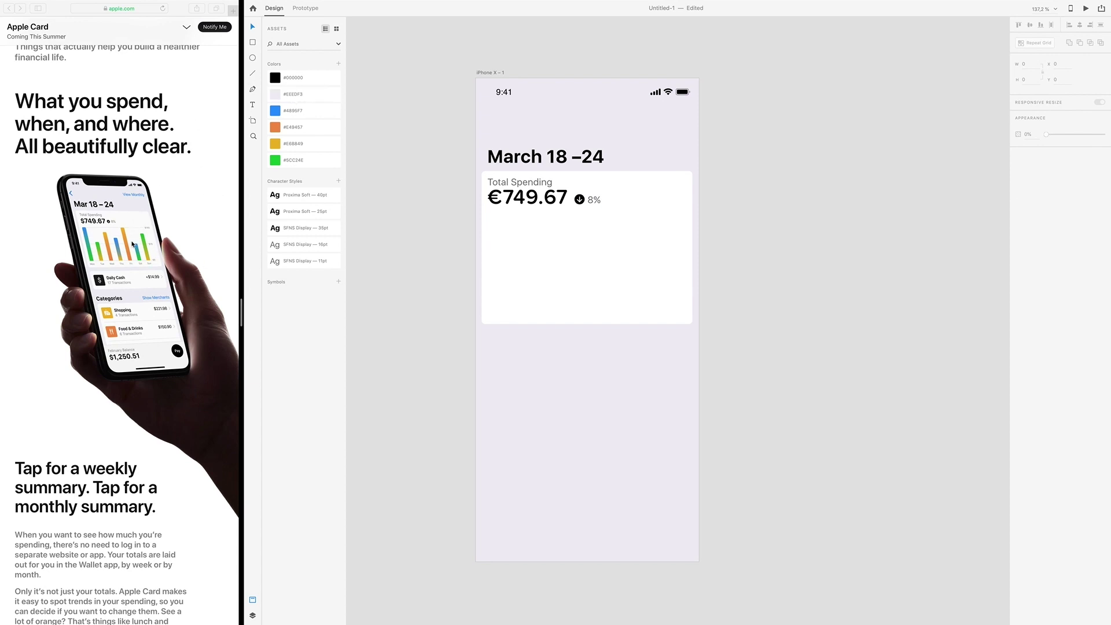
Draw a horizontal line about 285 px long below the amount at about Y 229,5 and color its border light grey #E5E5E5.
key("l")
mouse_move(491, 216)
left_mouse_down()
mouse_move(686, 248)
mouse_move(660, 250)
left_mouse_up()
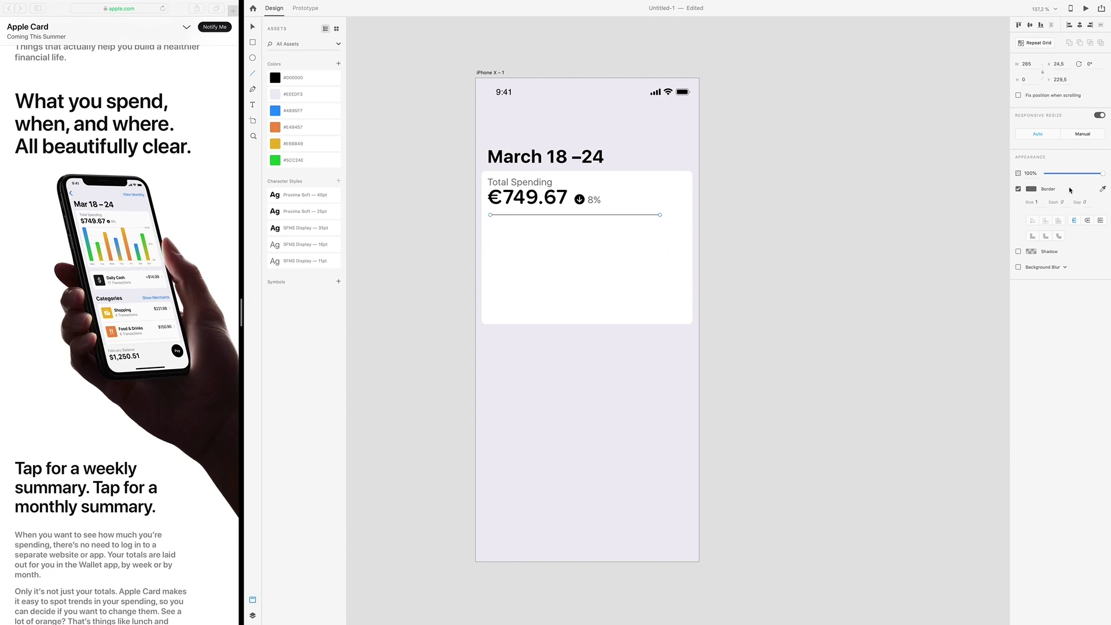
left_click(1035, 192)
type("E5E5E6")
key("Return")
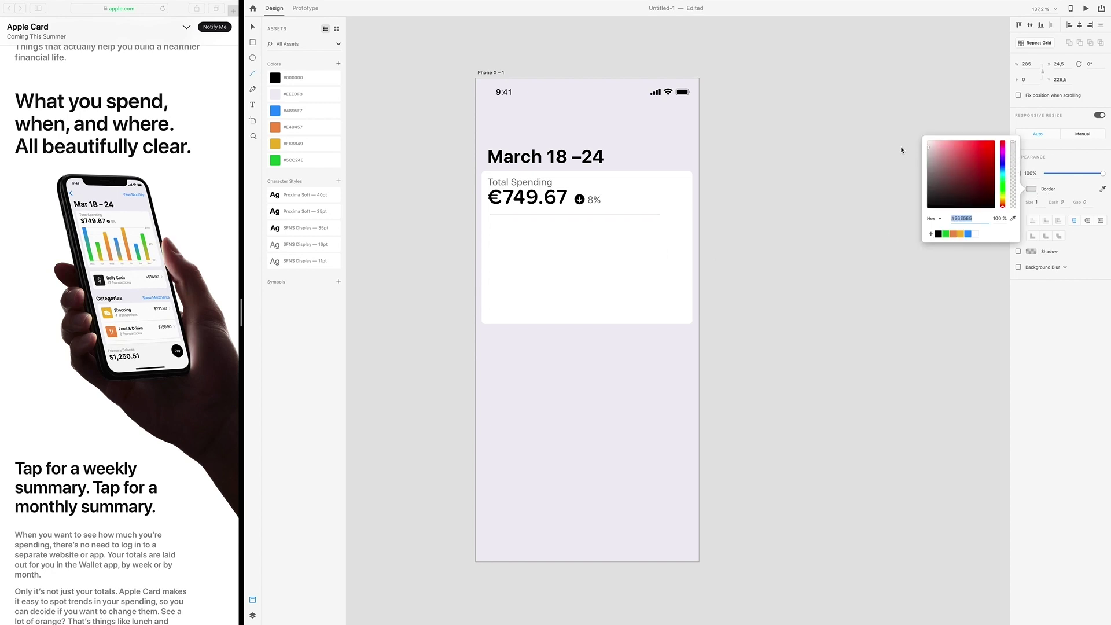
Turn the line into a repeat grid about 151 px high with five evenly spaced horizontal gridlines.
left_click(253, 28)
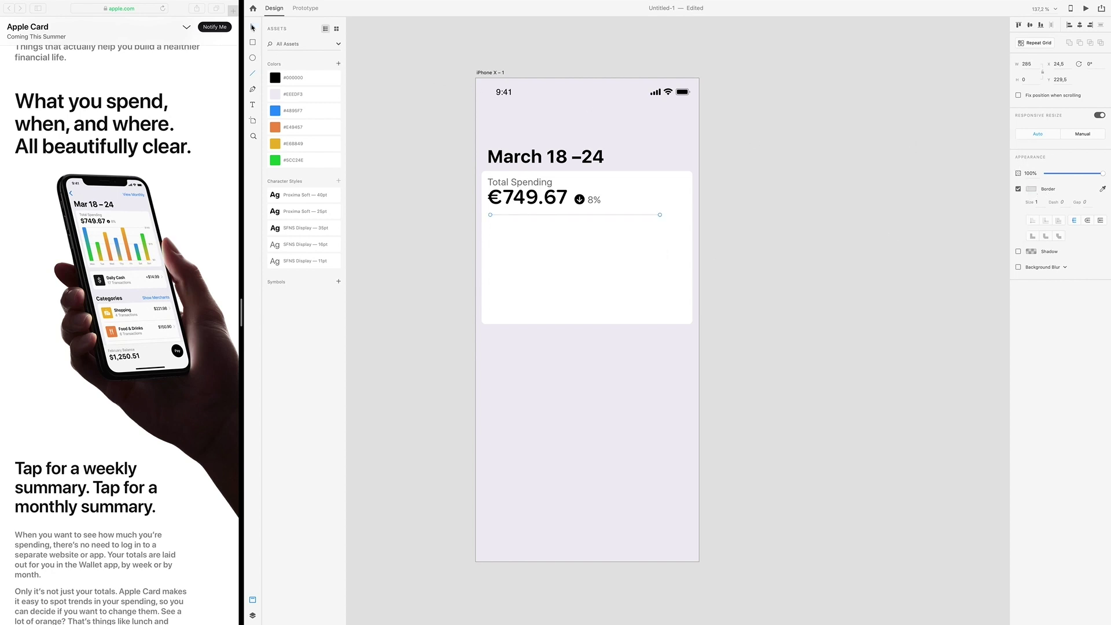
left_click(1035, 42)
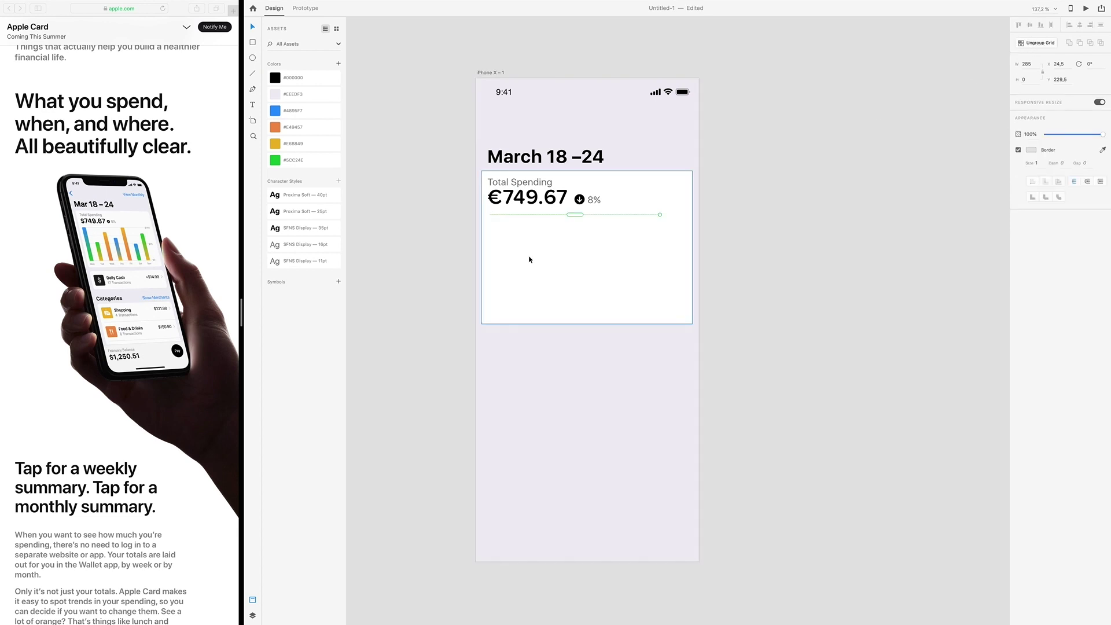
left_click_drag(576, 215, 594, 296)
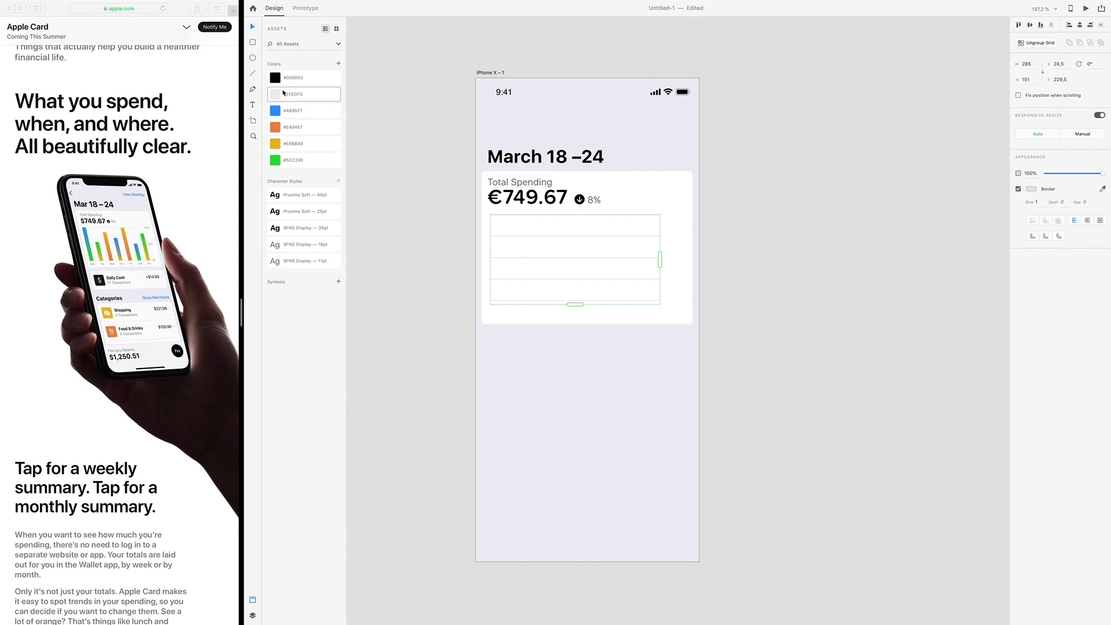
Duplicate the 8% label to the right end of the top gridline, change its text to "€100" and set its size to 11.
left_click(595, 200)
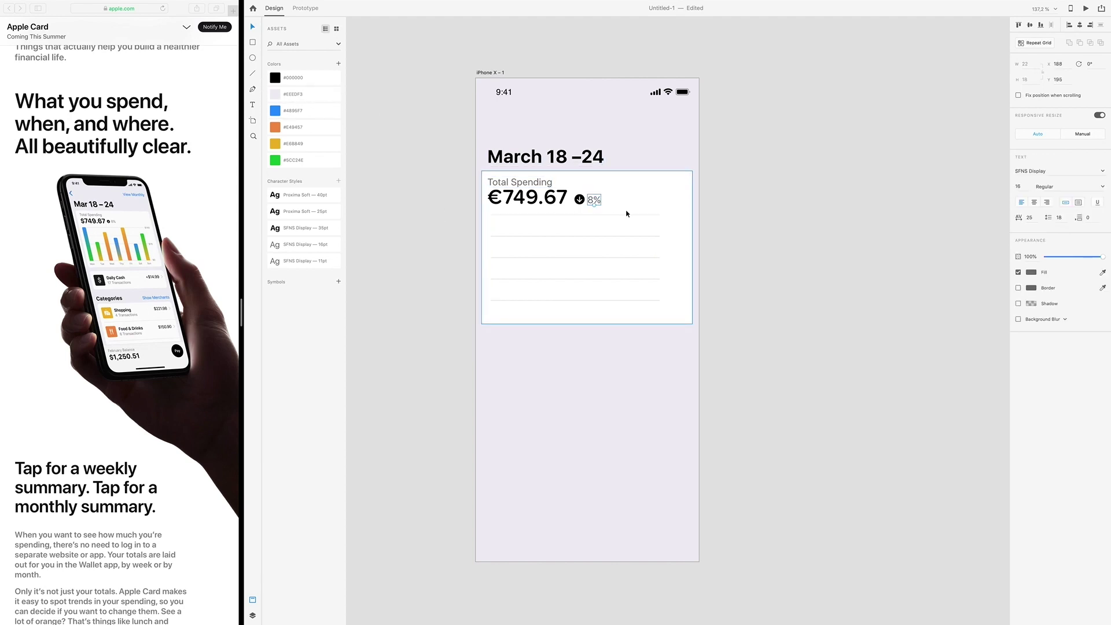
left_click_drag(602, 201, 678, 217)
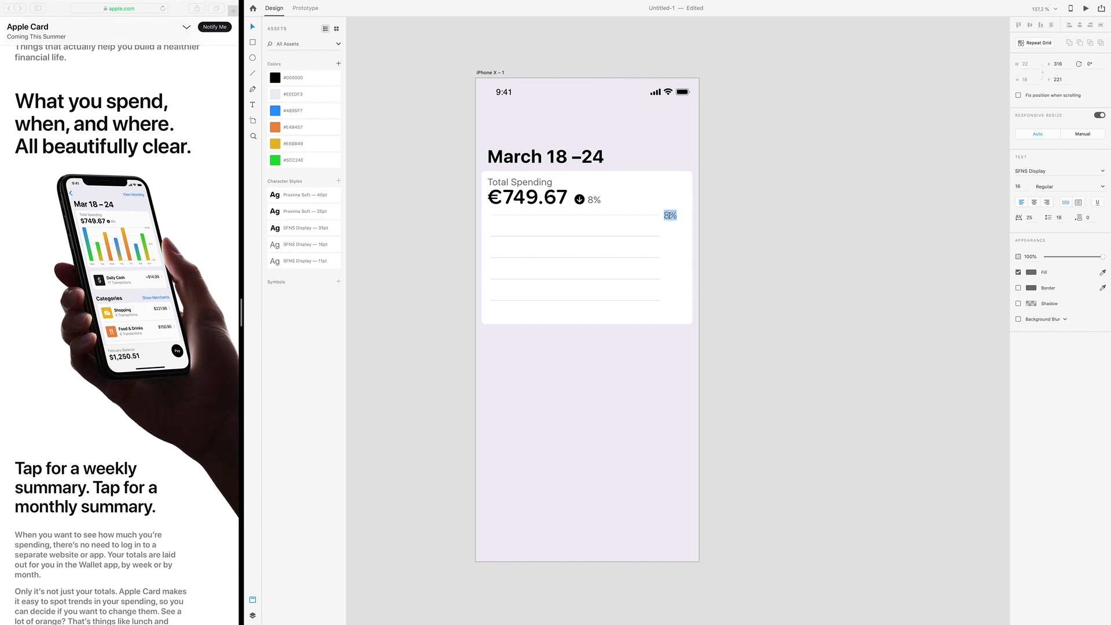
type("€100")
key("Escape")
left_click(1027, 186)
key("Return")
Repeat the €100 label down beside the middle and bottom gridlines with a repeat grid and change the copies to "€50" and "€0".
left_click_drag(673, 217, 676, 291)
left_click(1037, 44)
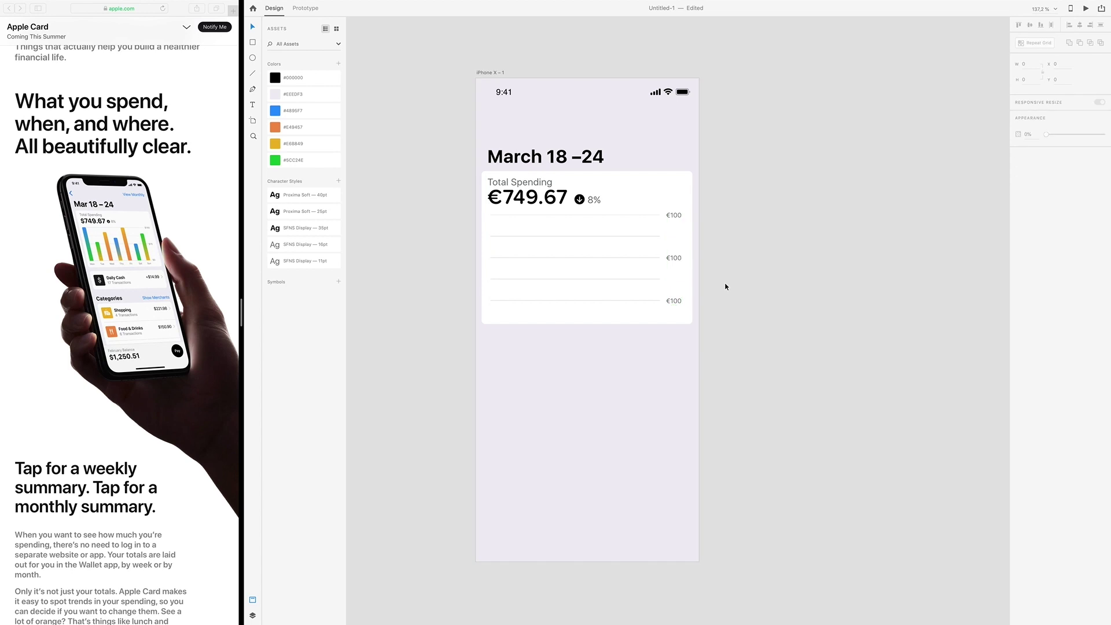
double_click(681, 258)
double_click(676, 258)
type("50")
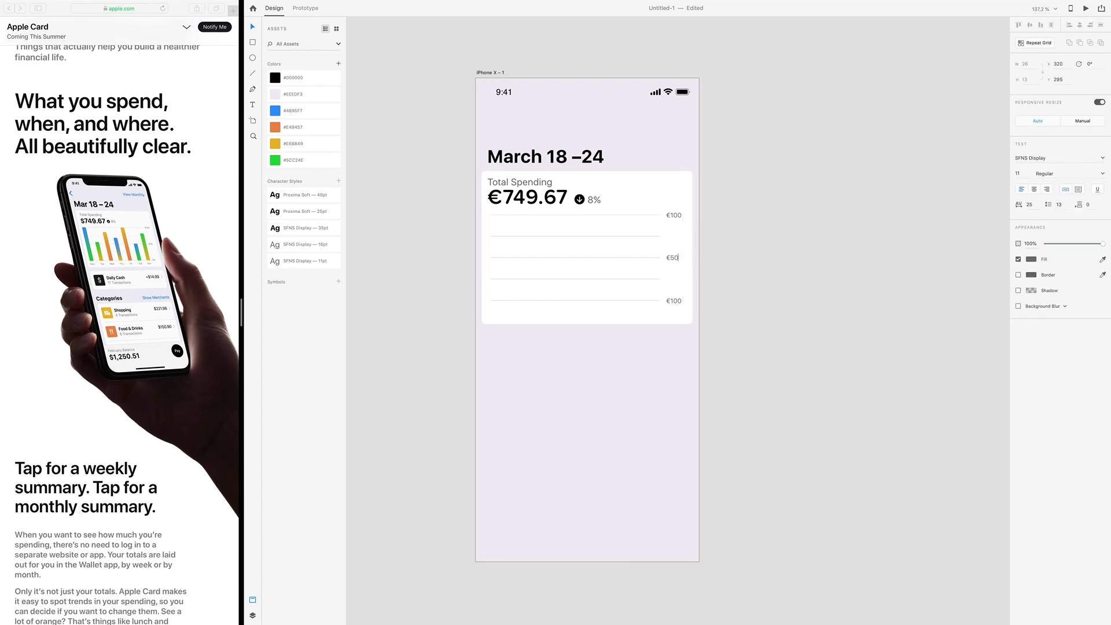
double_click(673, 301)
double_click(673, 301)
type("0")
key("Escape")
Duplicate the €0 label below the left end of the bottom gridline and change the copy's text to "Mon".
left_click_drag(668, 302, 492, 310)
double_click(492, 310)
type("Mon")
key("Escape")
Repeat the "Mon" label horizontally into seven day labels about 281 px wide overall, starting at about X 25.
left_click(1037, 43)
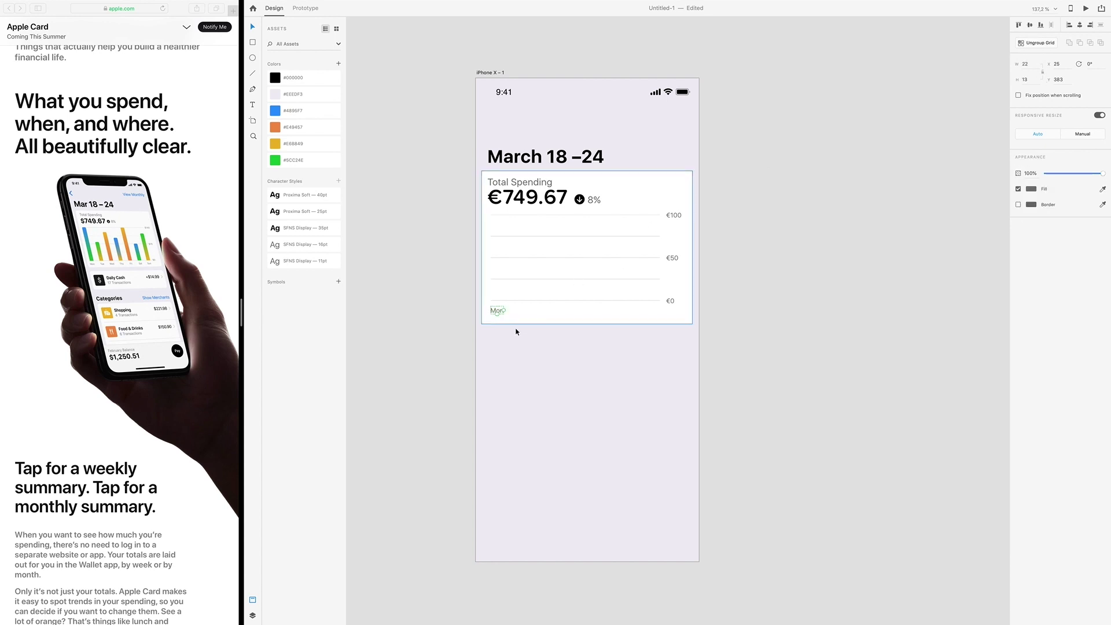
left_click_drag(506, 316, 622, 322)
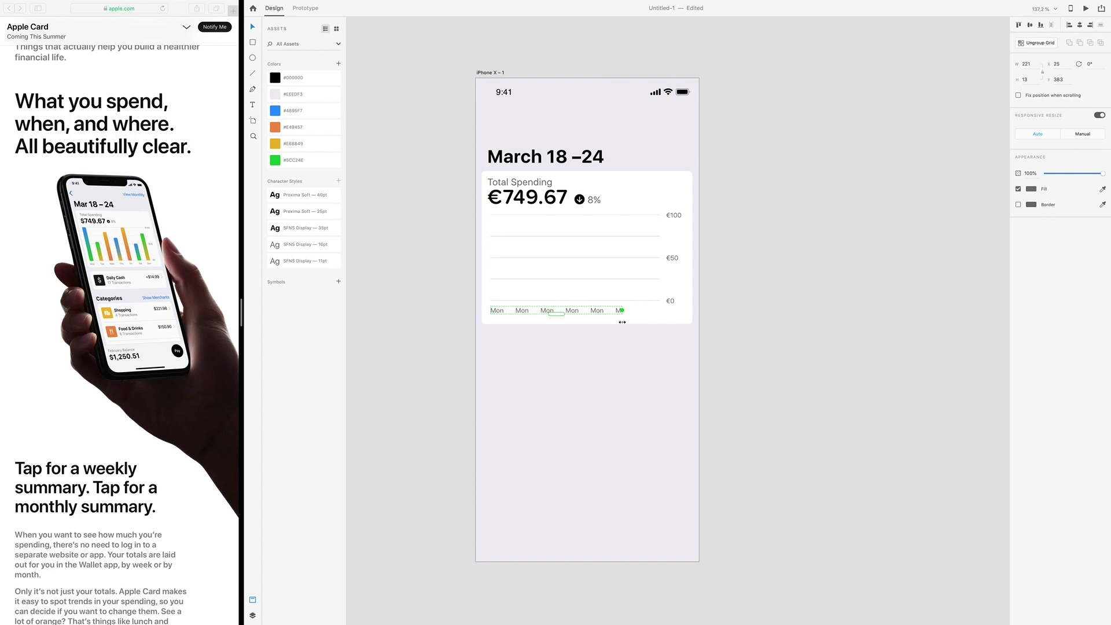
left_click_drag(622, 321, 658, 326)
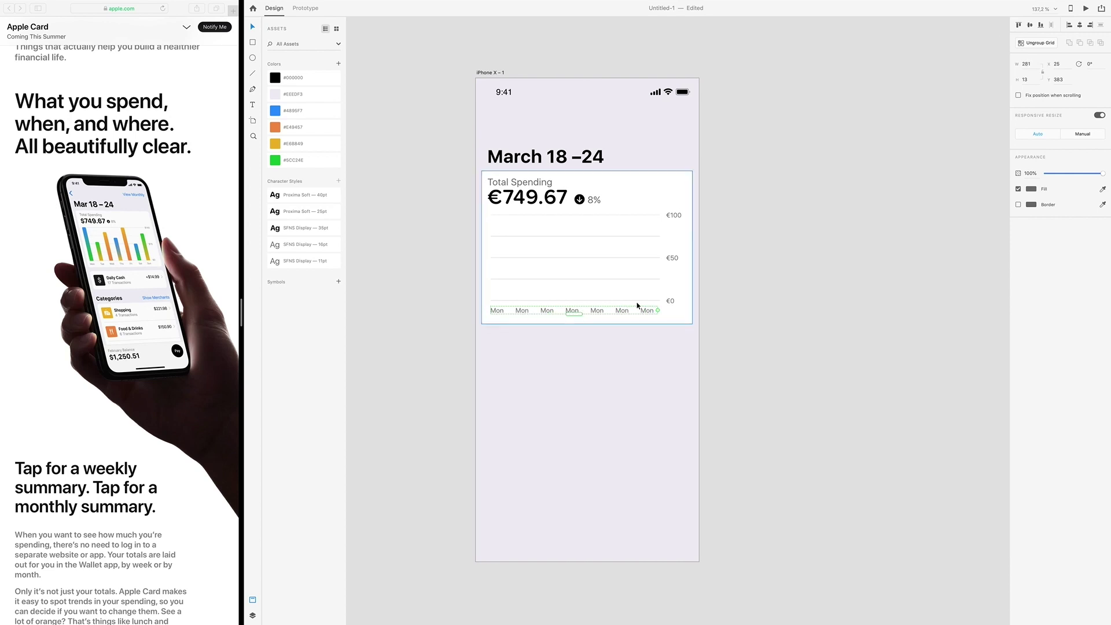
left_click_drag(498, 317, 502, 313)
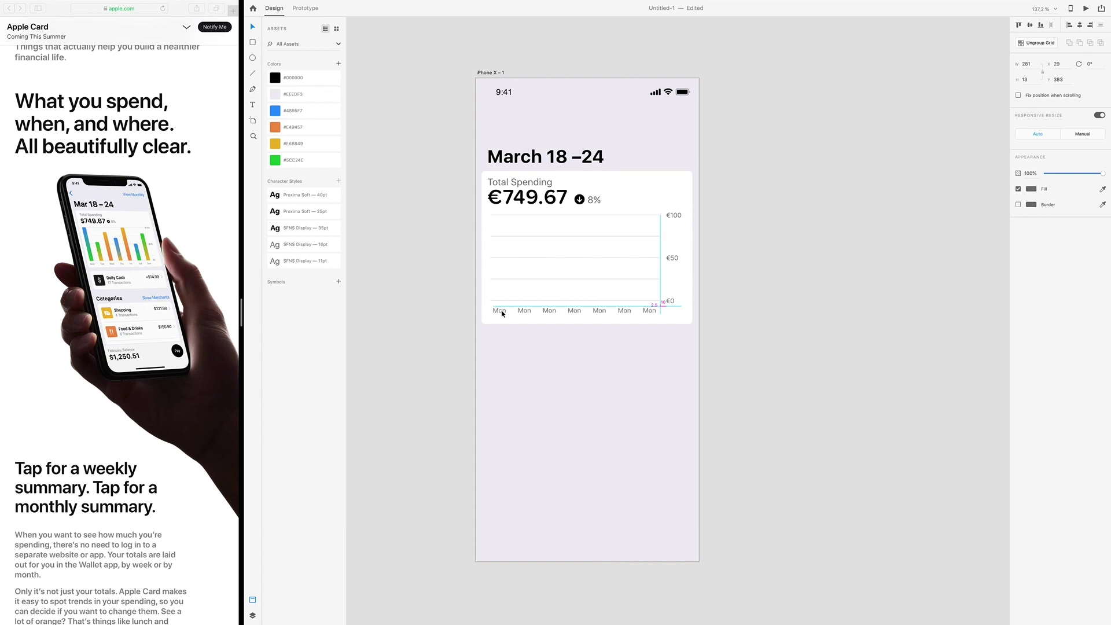
left_click_drag(501, 312, 498, 314)
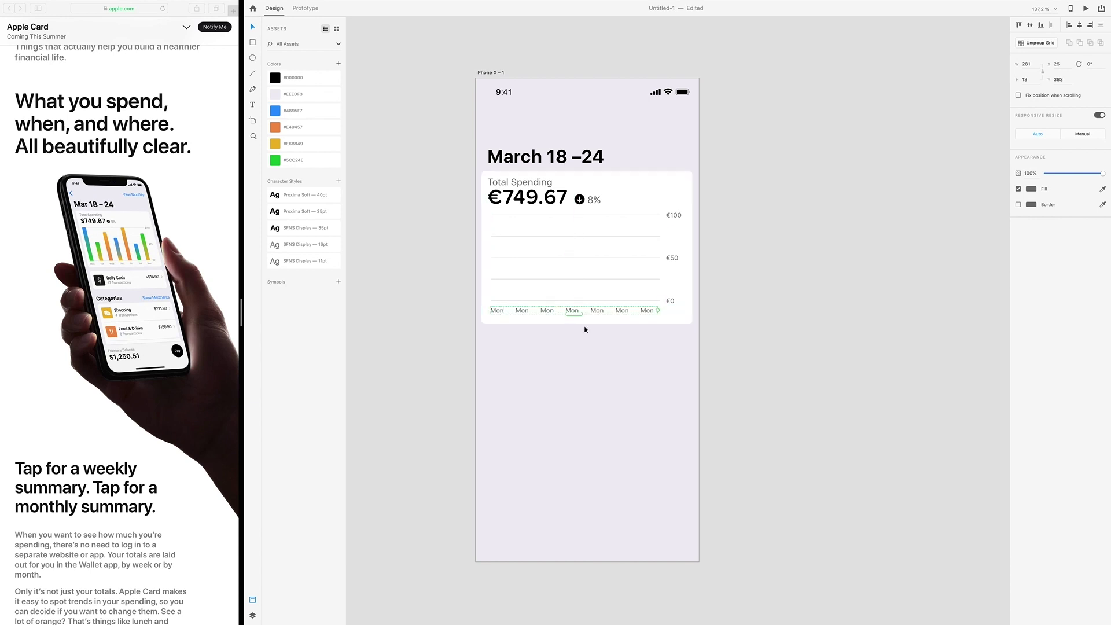
Change the six copied day labels to "Tus", "Wed", "Thi", "Fri", "Sat" and "Sun".
double_click(520, 312)
double_click(520, 310)
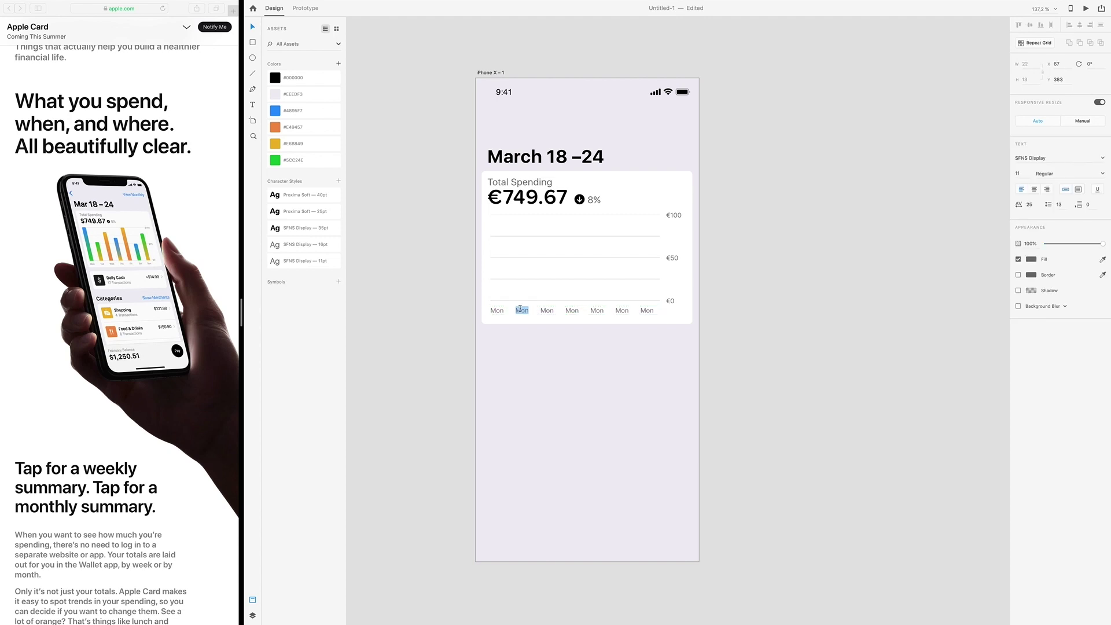
type("Tus")
double_click(547, 311)
type("Wed")
double_click(570, 311)
type("Thi")
double_click(599, 311)
type("Fri")
double_click(622, 311)
type("Sat")
double_click(647, 311)
type("Sun")
key("Escape")
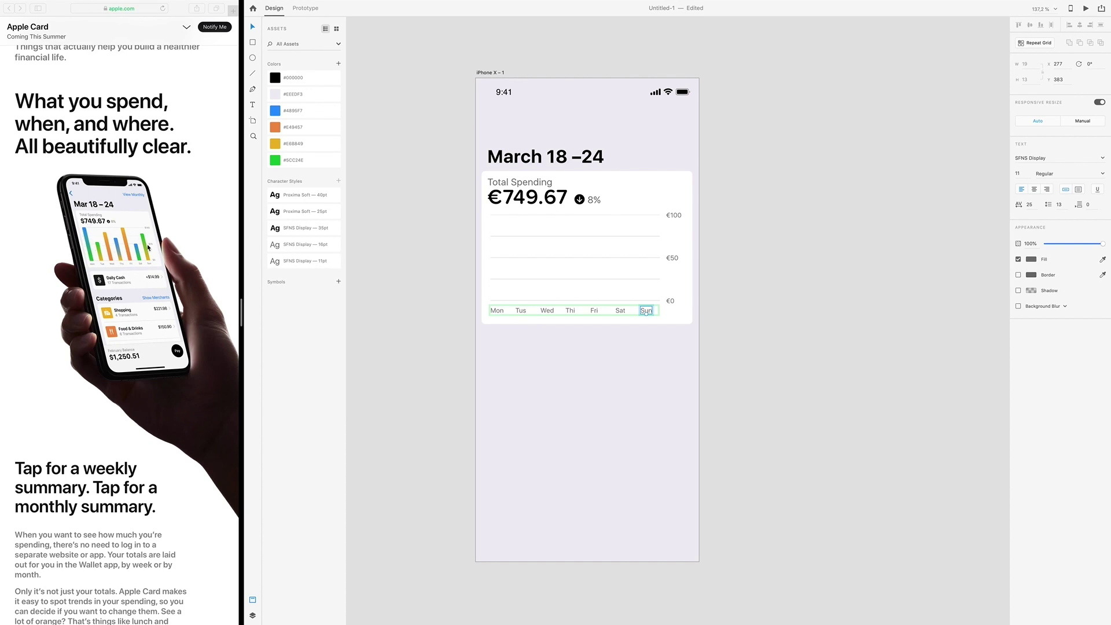
Draw a rectangular bar about 16 by 144 px between the top and bottom gridlines above "Mon" and move it to X 29.
left_click(253, 43)
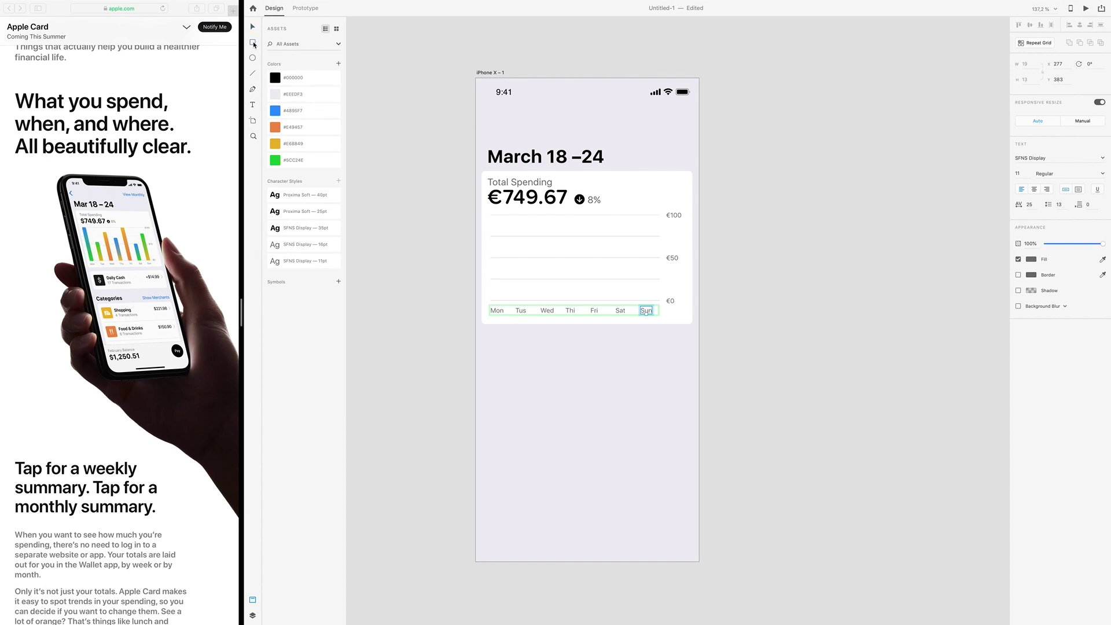
left_click(493, 215)
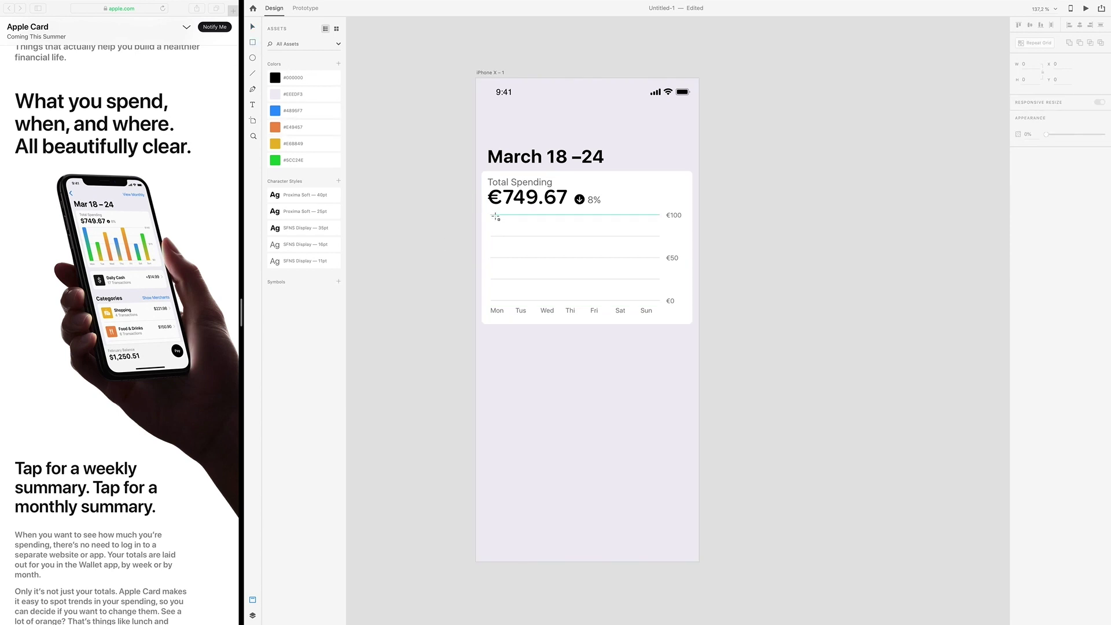
left_click_drag(495, 215, 505, 301)
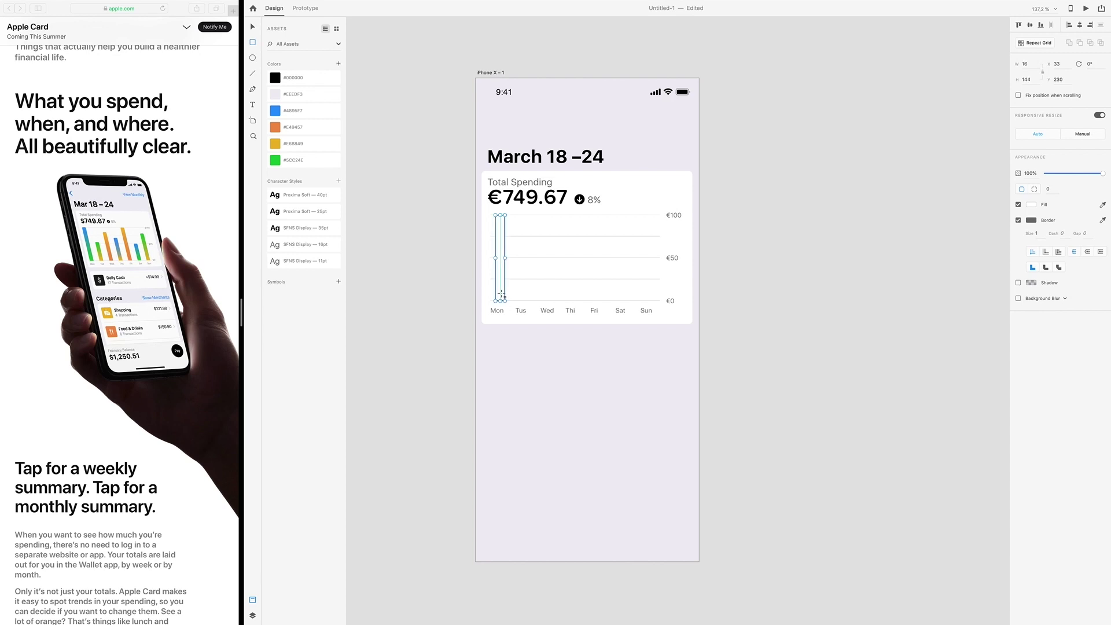
key("Left")
key("Left")
key("Left")
key("Left")
Round only the two top corners of the Monday bar with a radius of 4.
left_click(1048, 190)
key("Tab")
type("4")
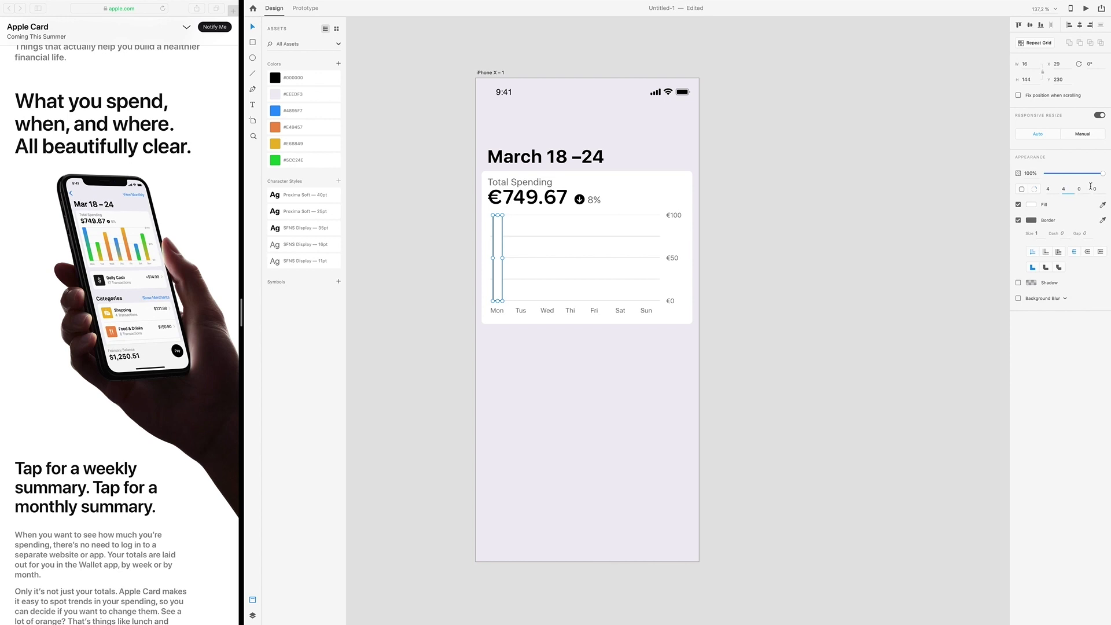
Give the borderless Monday bar a vertical linear gradient fill from the saved blue at the top to the saved green at the bottom.
left_click(1032, 205)
left_click(947, 153)
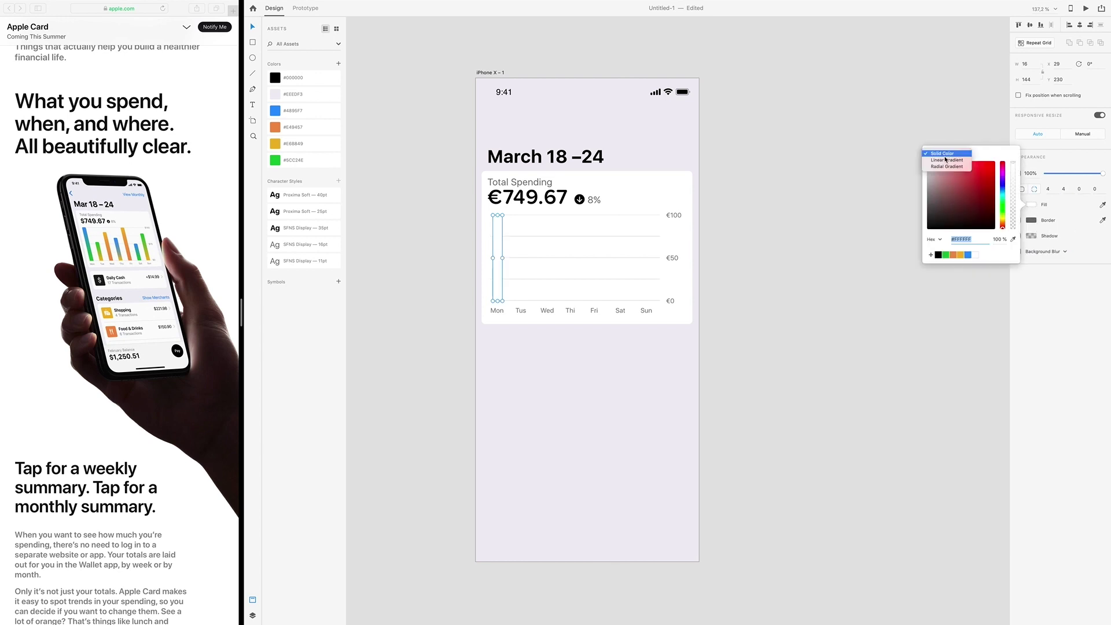
left_click(946, 160)
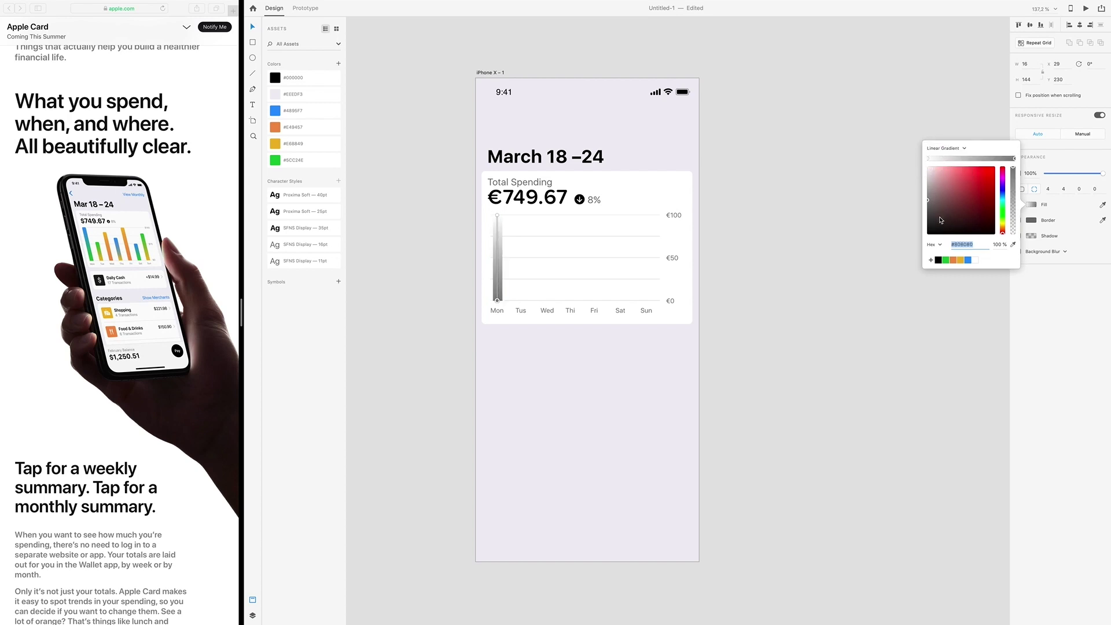
left_click(969, 260)
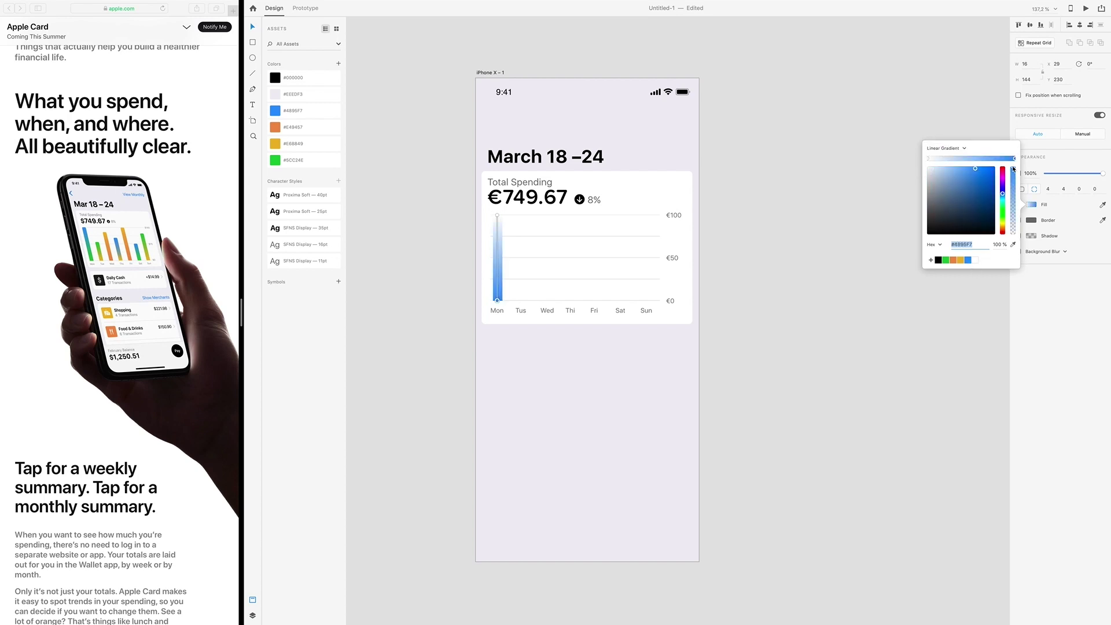
left_click(946, 261)
left_click(928, 159)
left_click(968, 260)
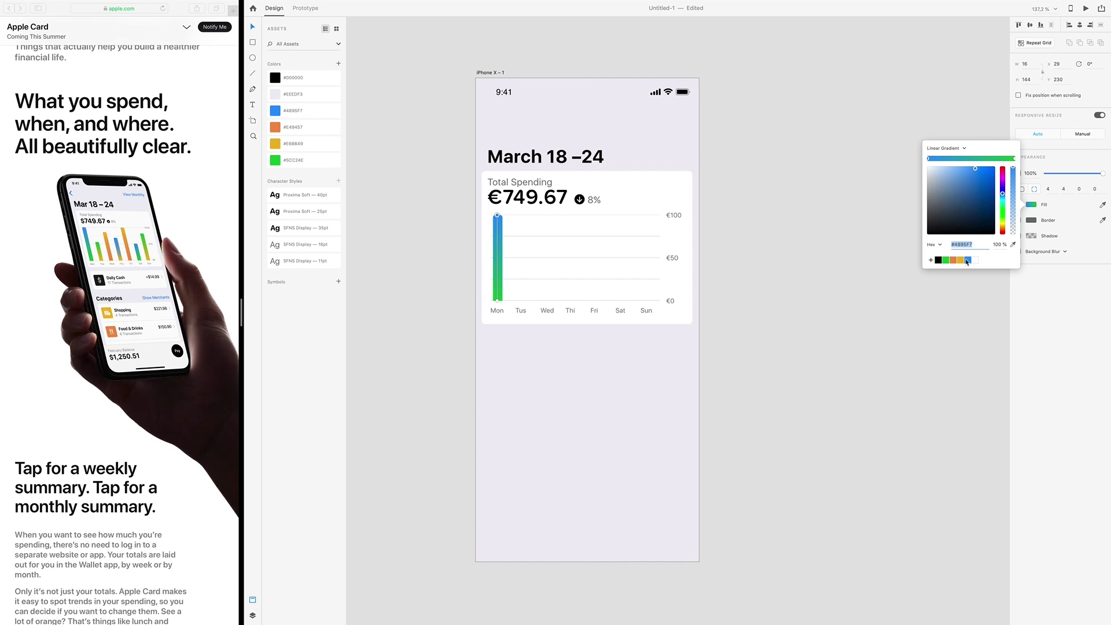
left_click(463, 291)
left_click(499, 278)
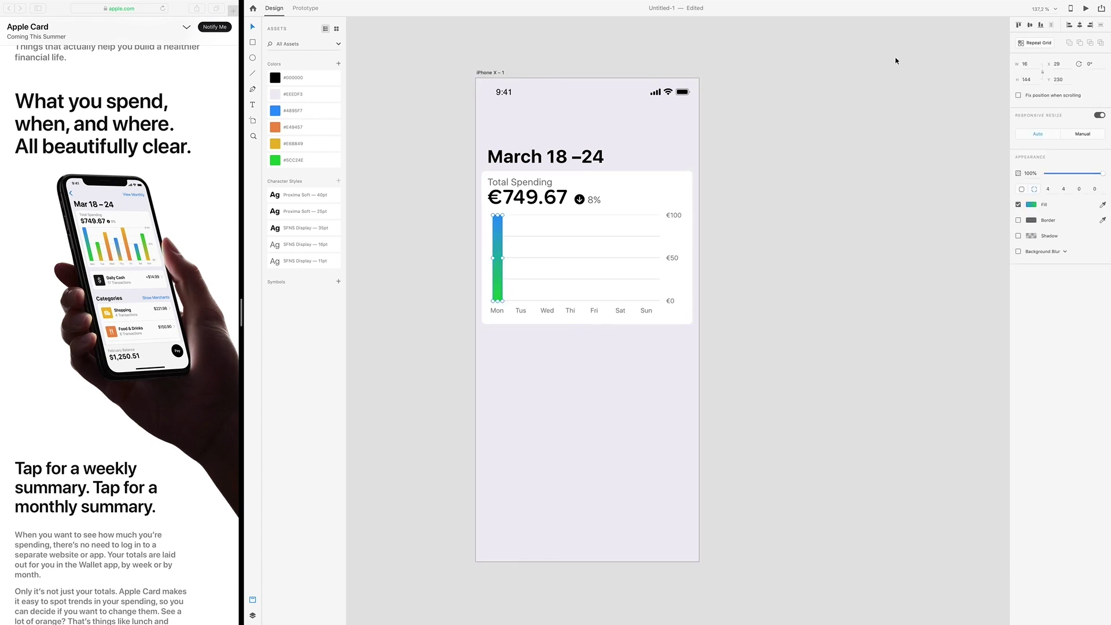
Repeat the Monday bar horizontally into seven bars with 26 px gaps using a repeat grid, and shift the day labels to X 27.
left_click(1039, 42)
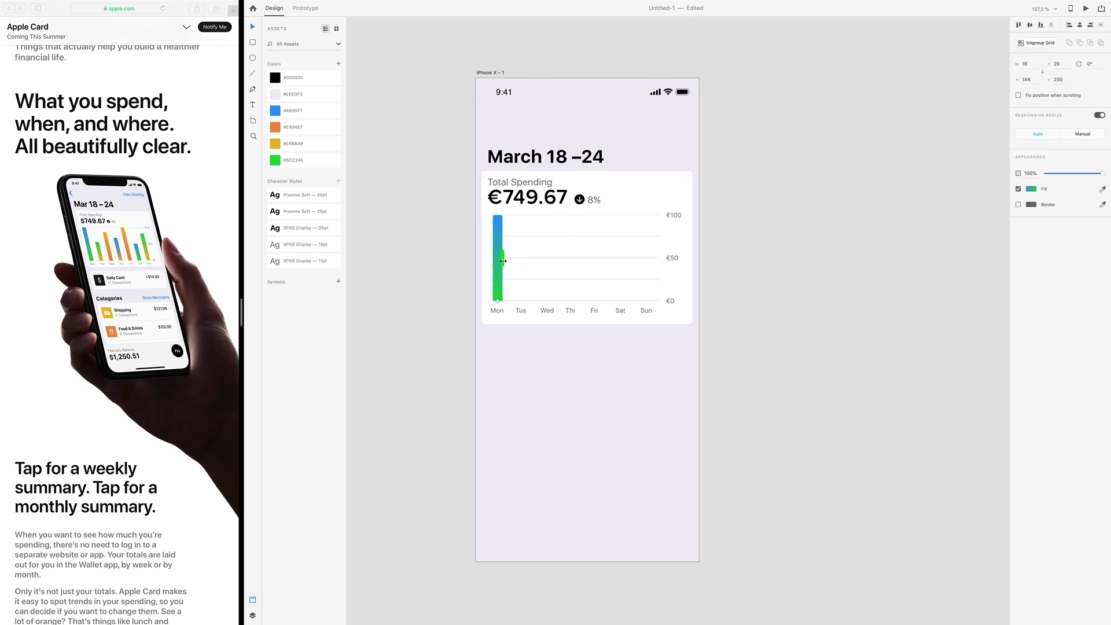
left_click_drag(504, 262, 635, 278)
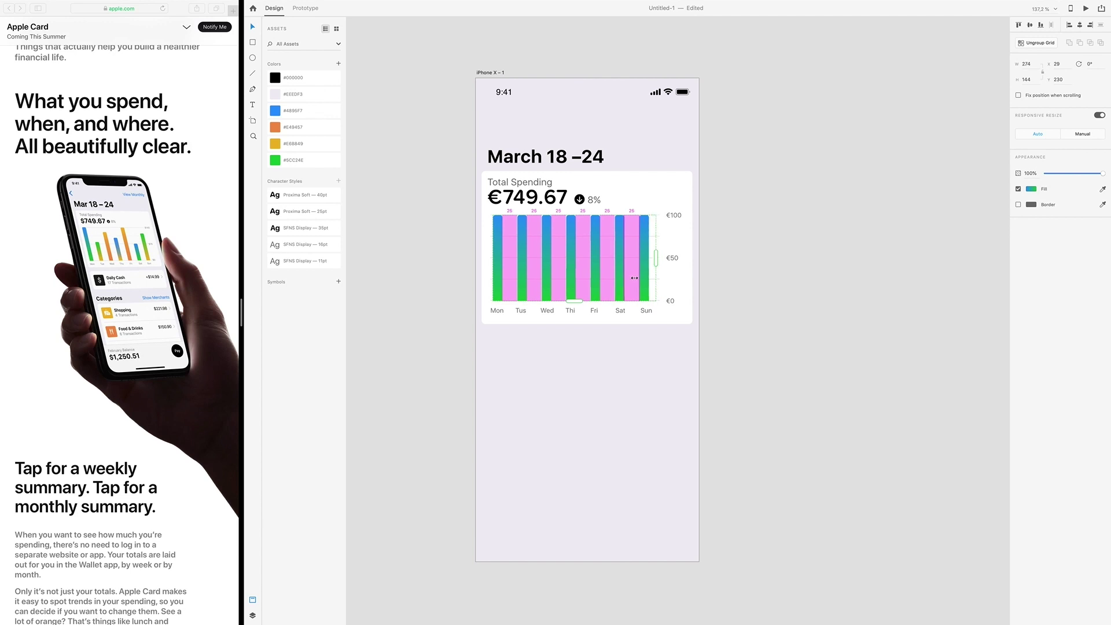
left_click_drag(634, 278, 636, 278)
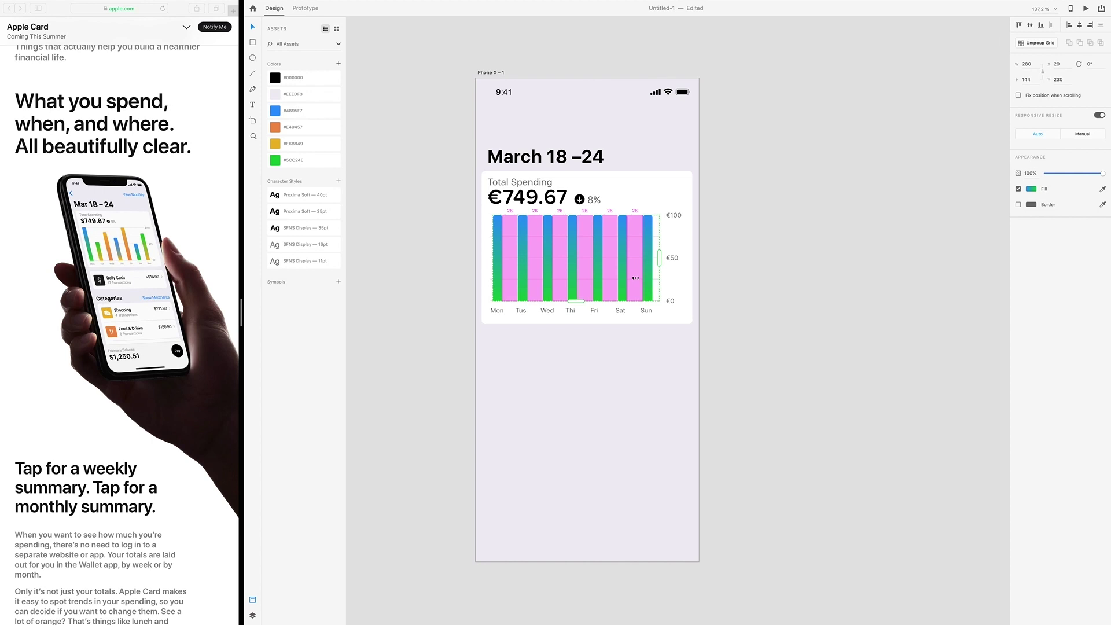
left_click(660, 311)
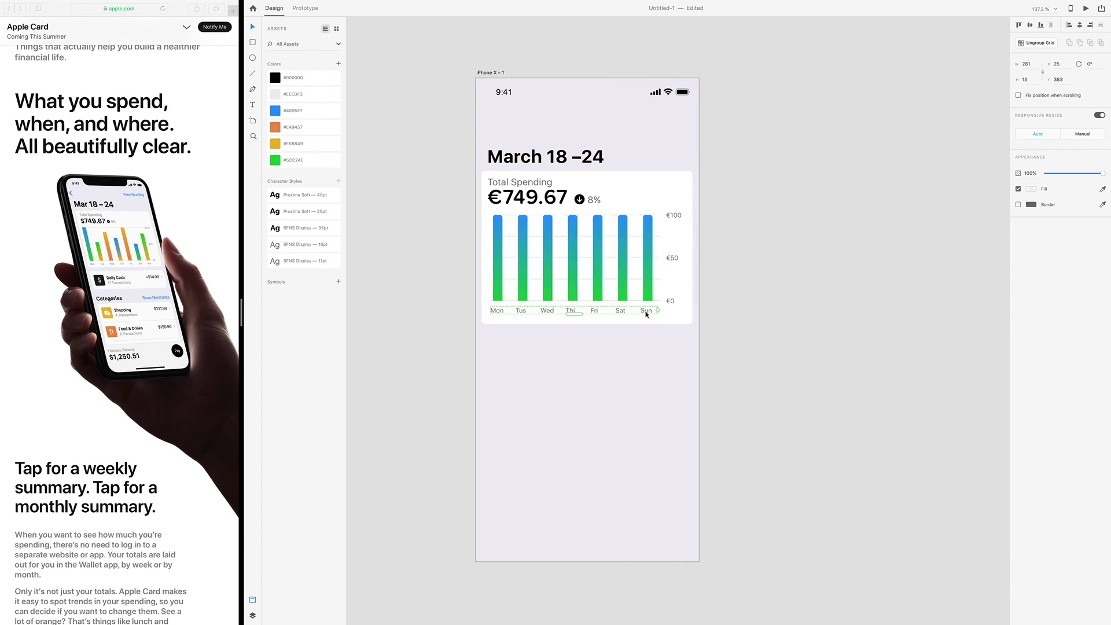
key("Right")
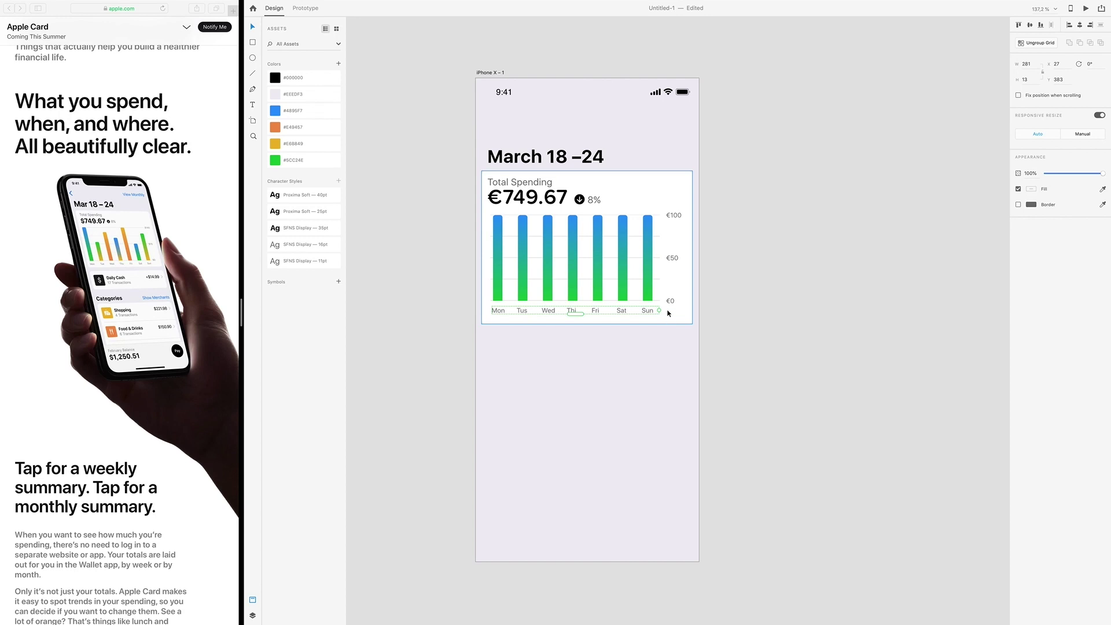
Ungroup the bar grid and shorten the Tus, Wed and Thi bars from above to about 83, 121 and 95 px tall.
left_click(547, 246)
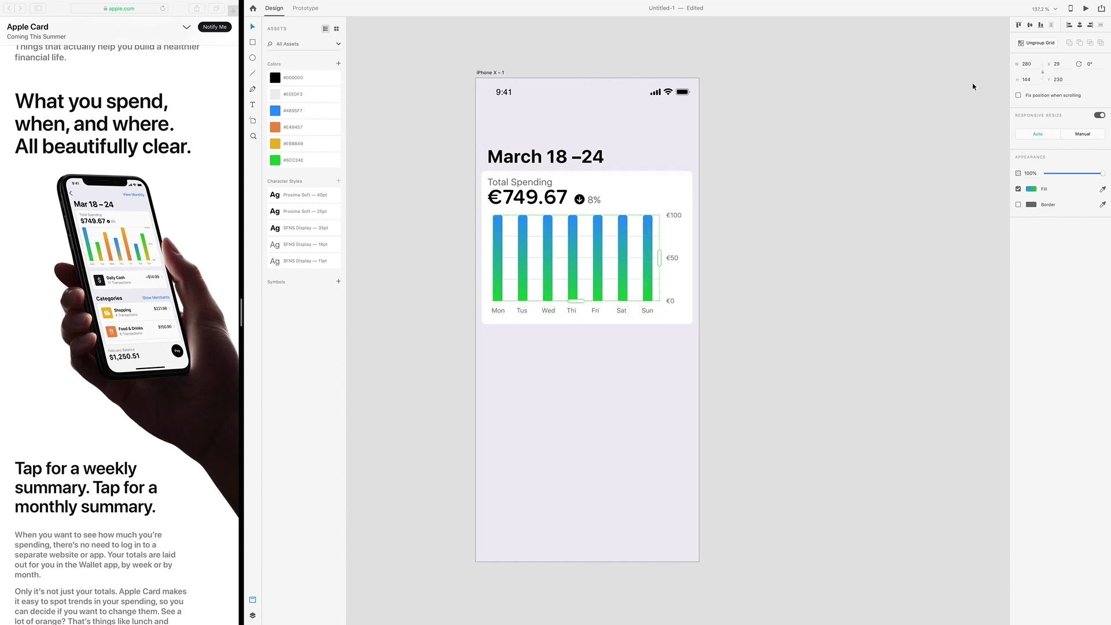
left_click(1036, 43)
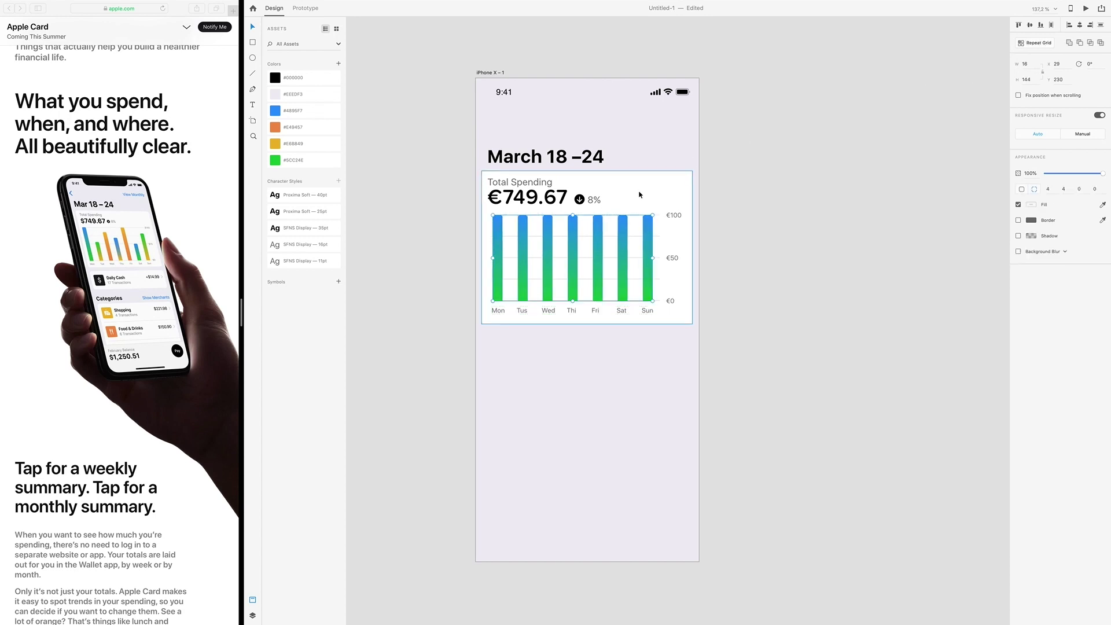
double_click(526, 250)
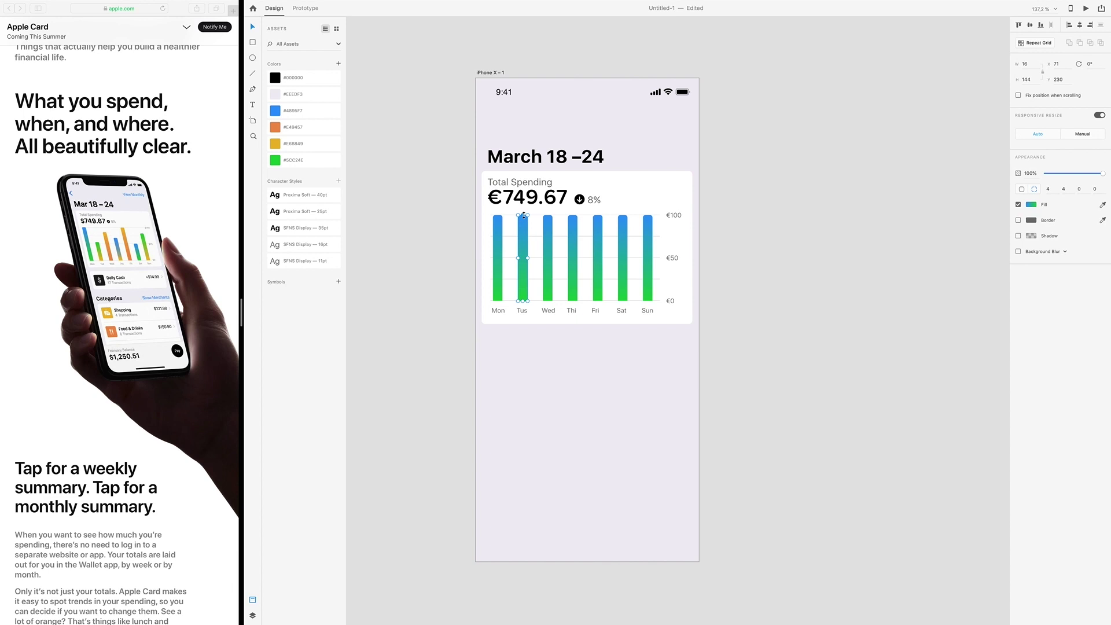
left_click_drag(524, 217, 574, 245)
left_click(545, 246)
left_click(573, 219)
left_click(598, 226)
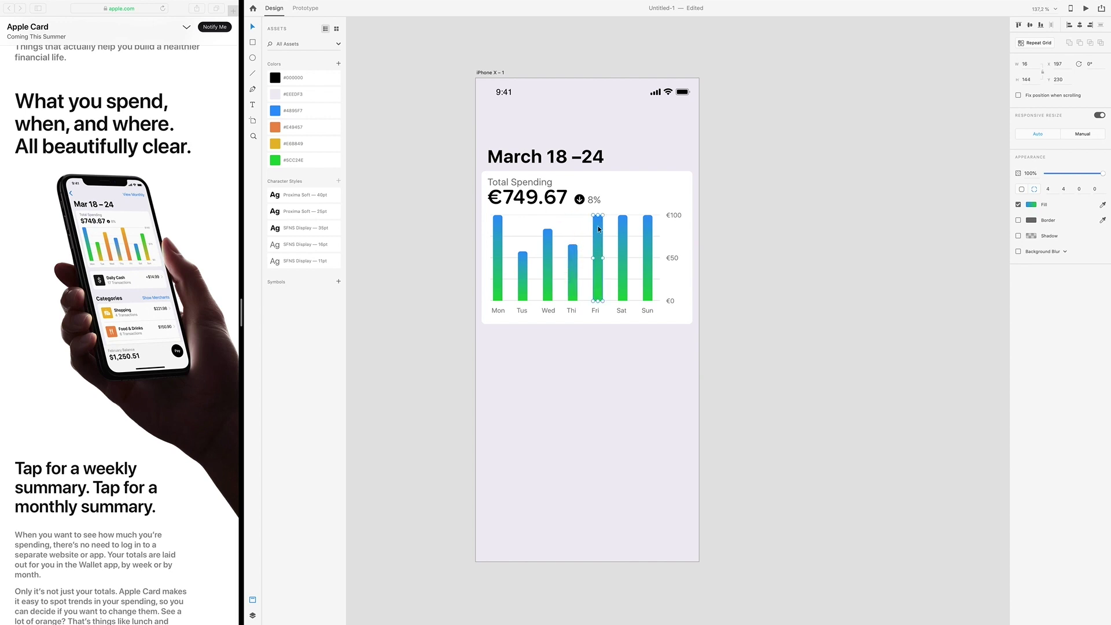
Shorten the Sat bar to about the €50 gridline and the Sun bar to about 117 px tall, keeping their bases in place.
left_click(618, 230)
left_click_drag(621, 217, 623, 259)
left_click(647, 237)
left_click_drag(648, 217, 650, 231)
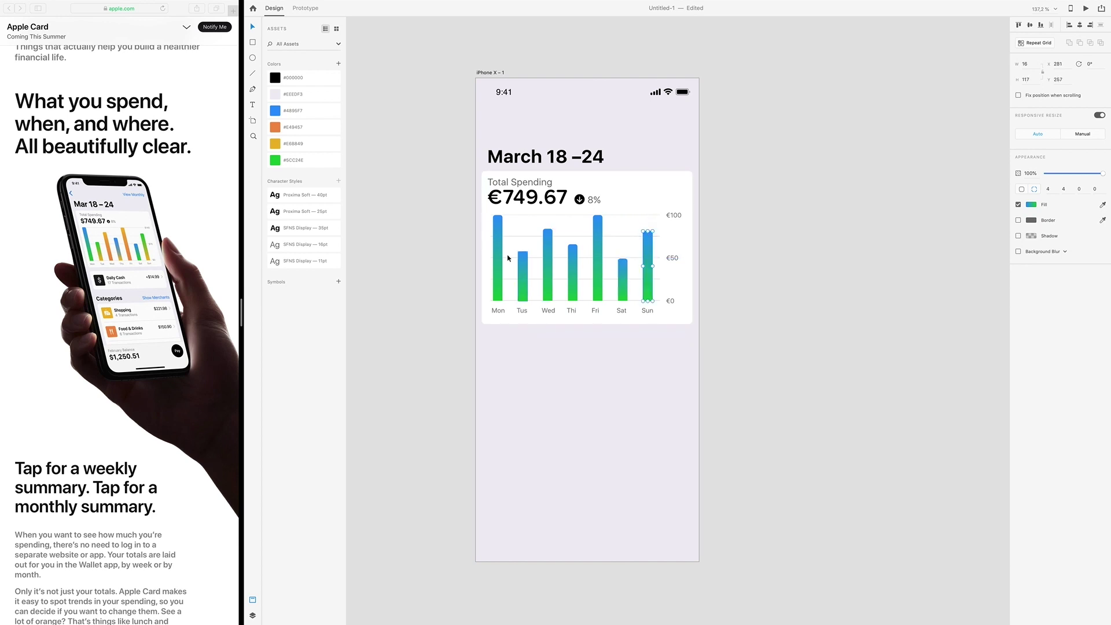
Change the Tus bar's gradient to run from the saved green at the top to the saved yellow at the bottom.
left_click(523, 279)
left_click(1036, 206)
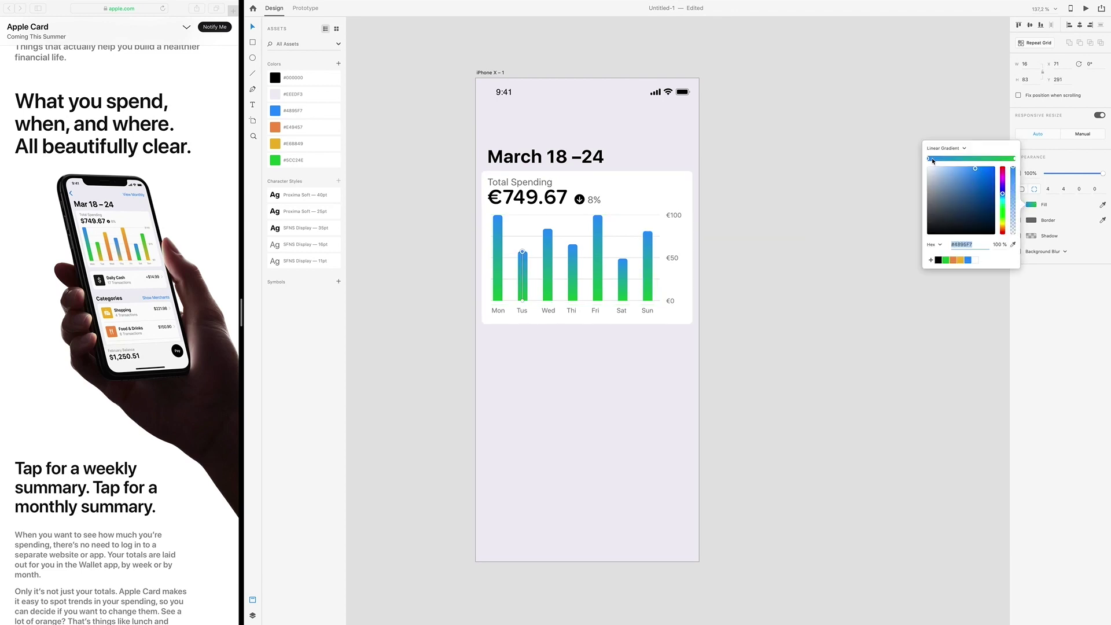
left_click(948, 261)
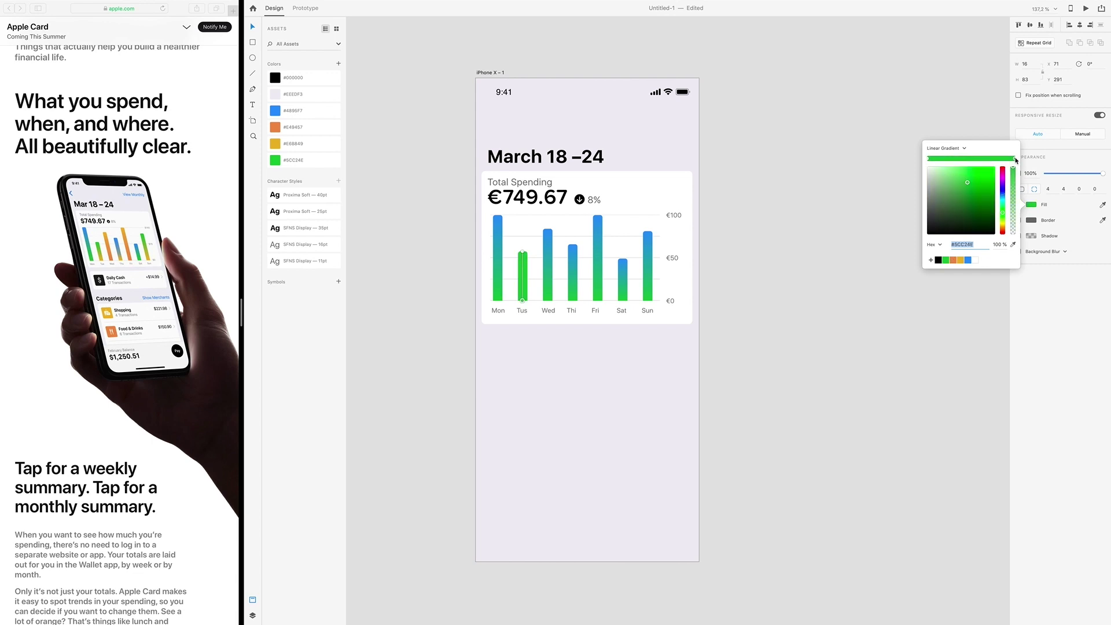
left_click(959, 260)
Change the Wed bar's gradient to run from the saved yellow at the top to the saved orange at the bottom.
left_click(549, 255)
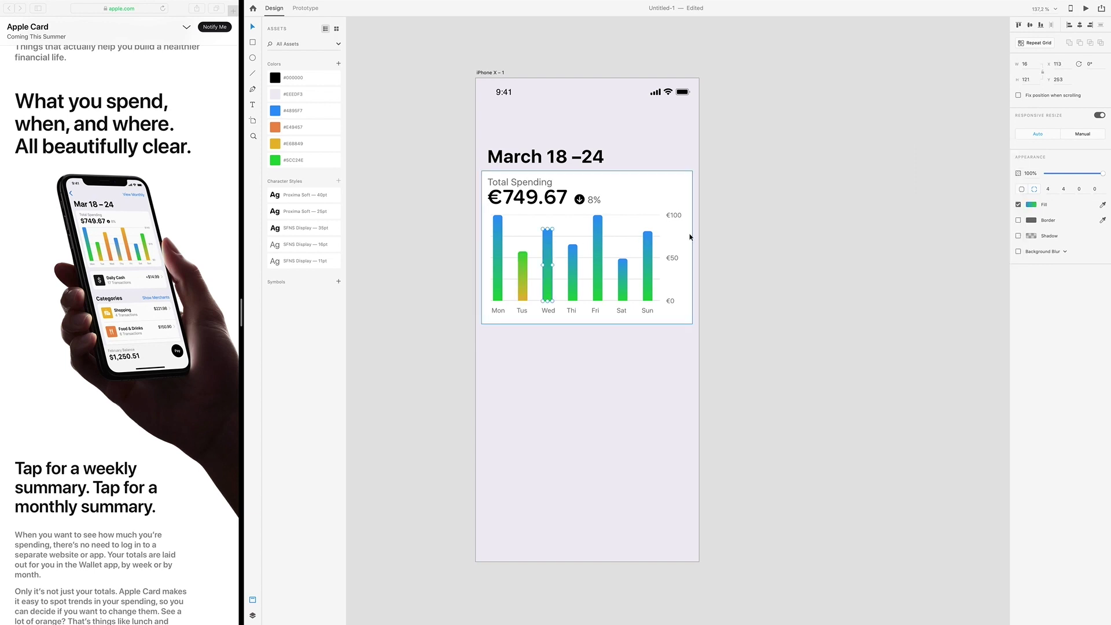
left_click(1031, 204)
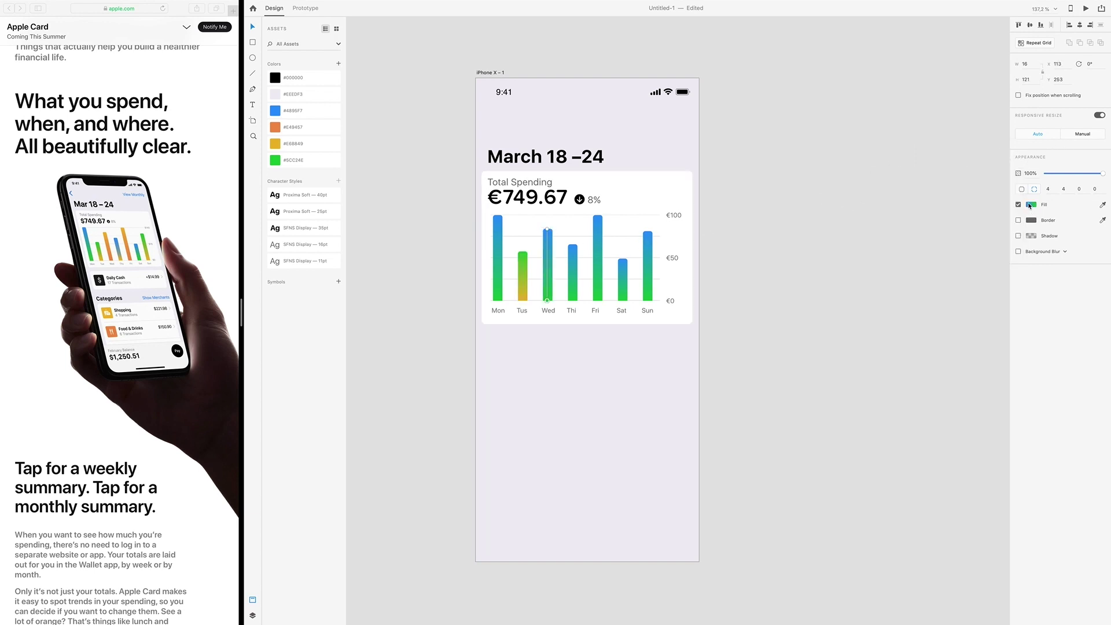
left_click(929, 159)
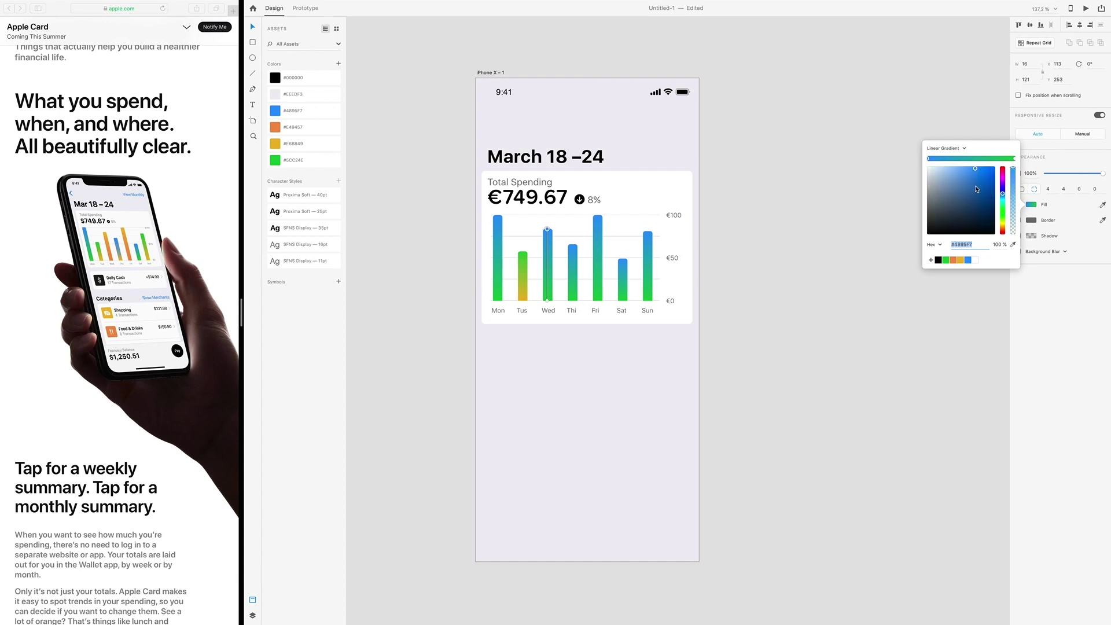
left_click(960, 259)
left_click(1014, 159)
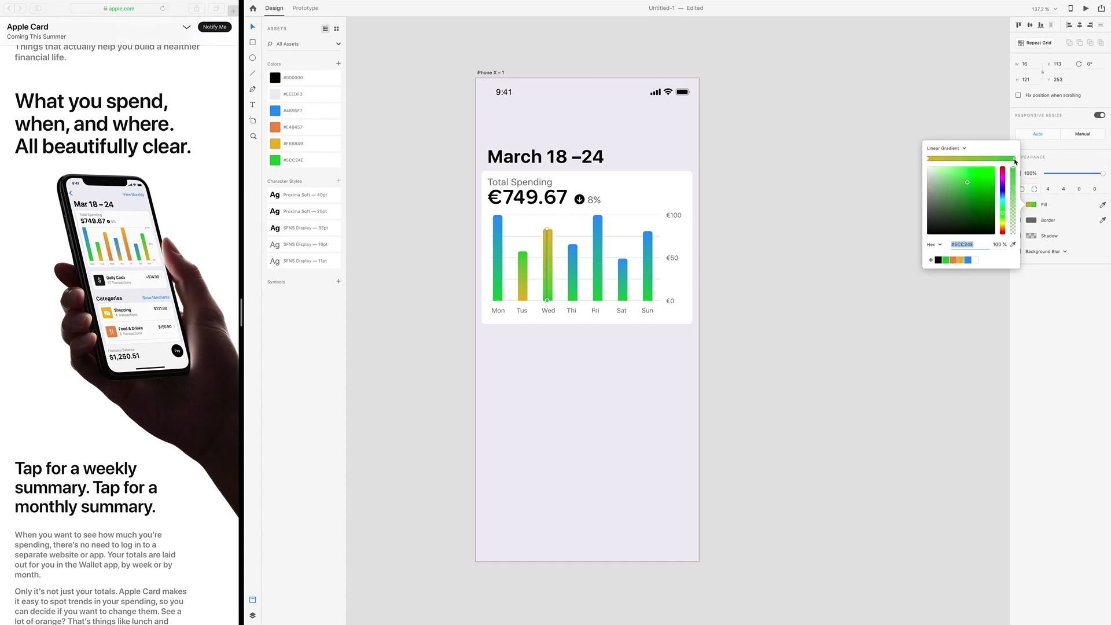
left_click(953, 260)
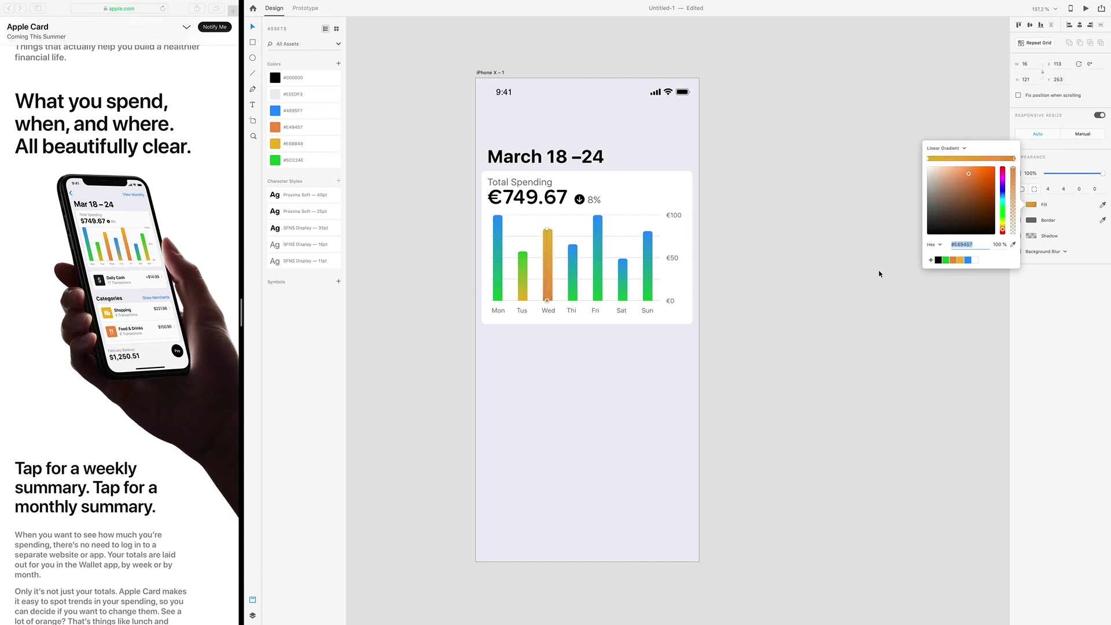
Change the bottom color of the Thi bar's gradient to the saved yellow.
left_click(569, 255)
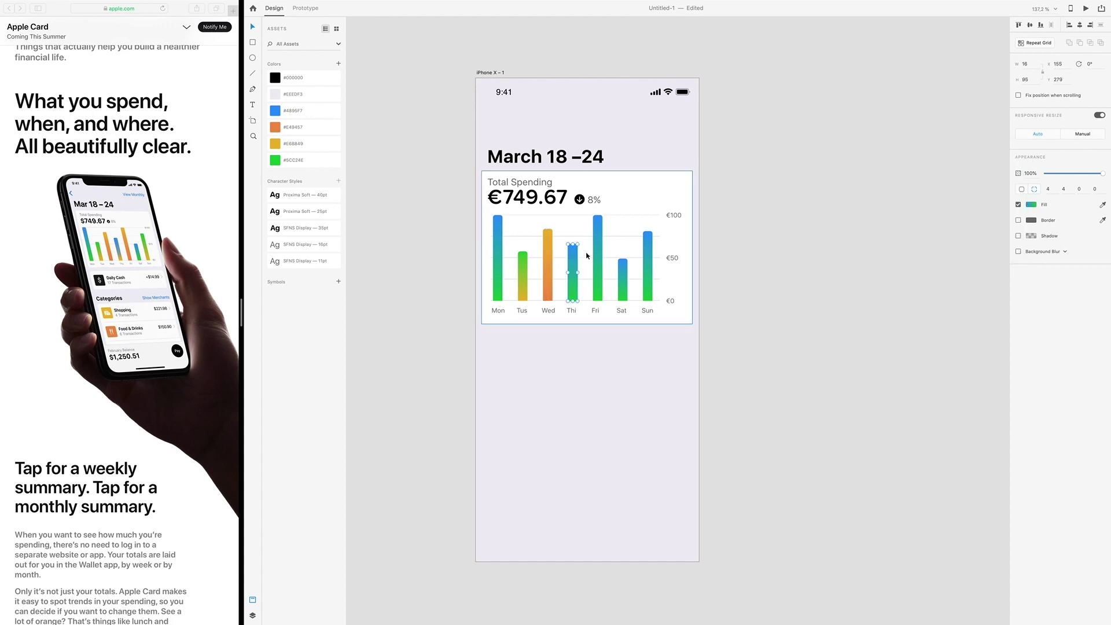
left_click(1032, 205)
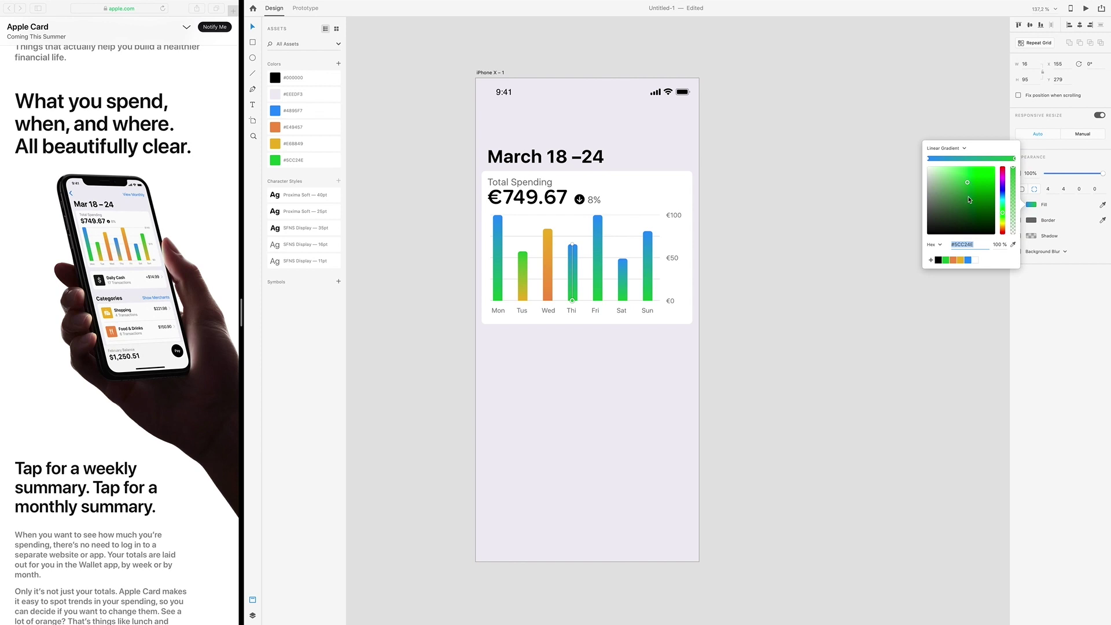
left_click(962, 259)
Change the Fri bar's gradient to run from the saved yellow at the top to the saved orange at the bottom.
left_click(597, 258)
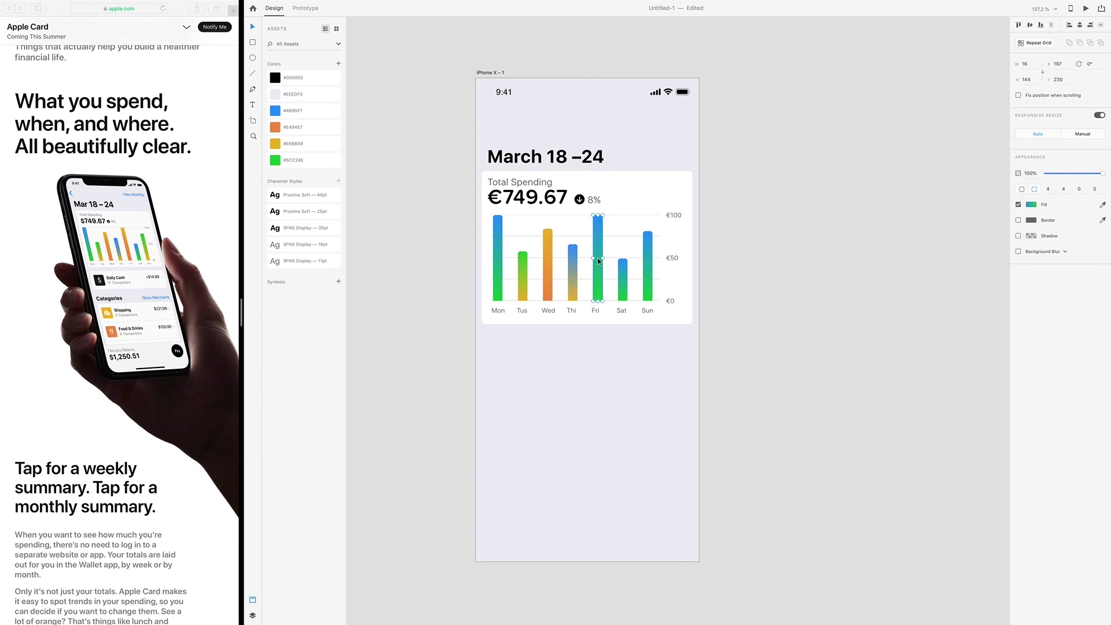
left_click(1033, 203)
left_click(929, 159)
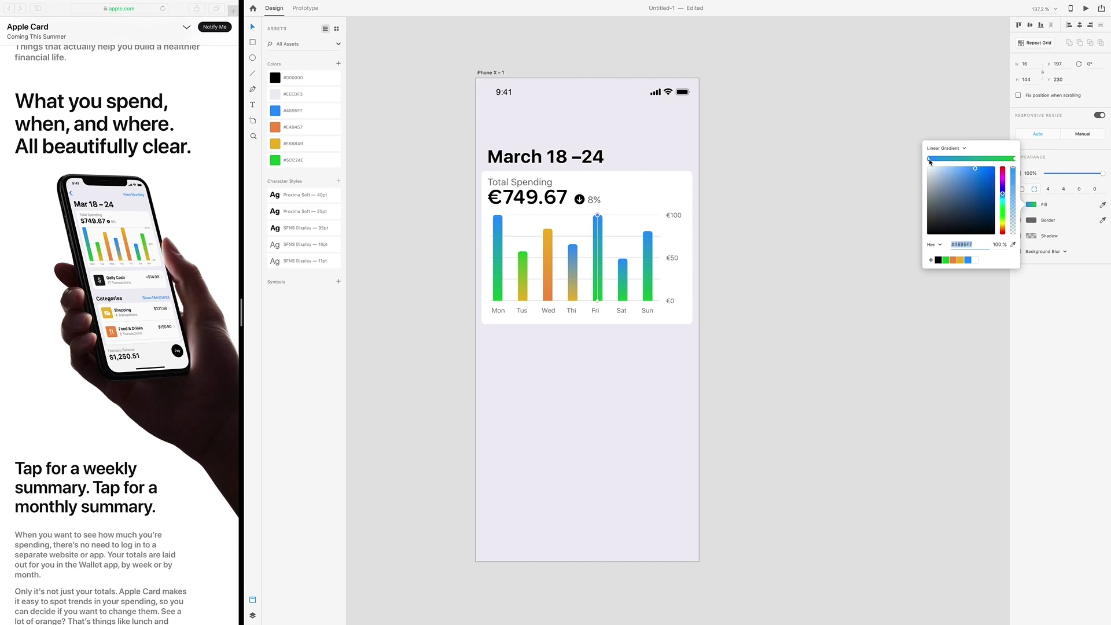
left_click(959, 261)
left_click(1014, 159)
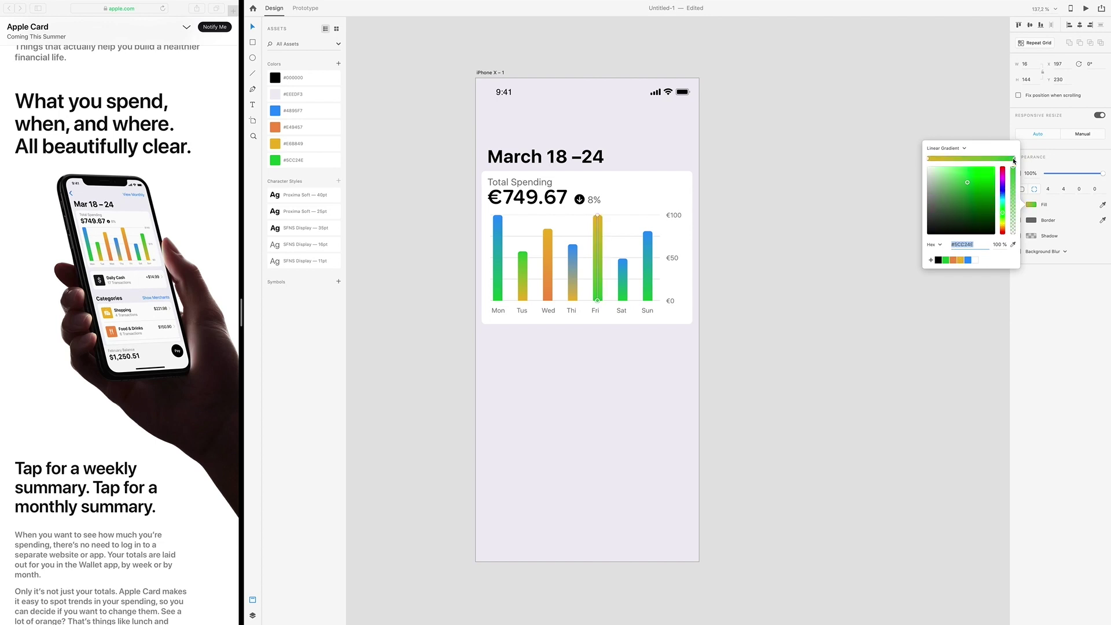
left_click(954, 260)
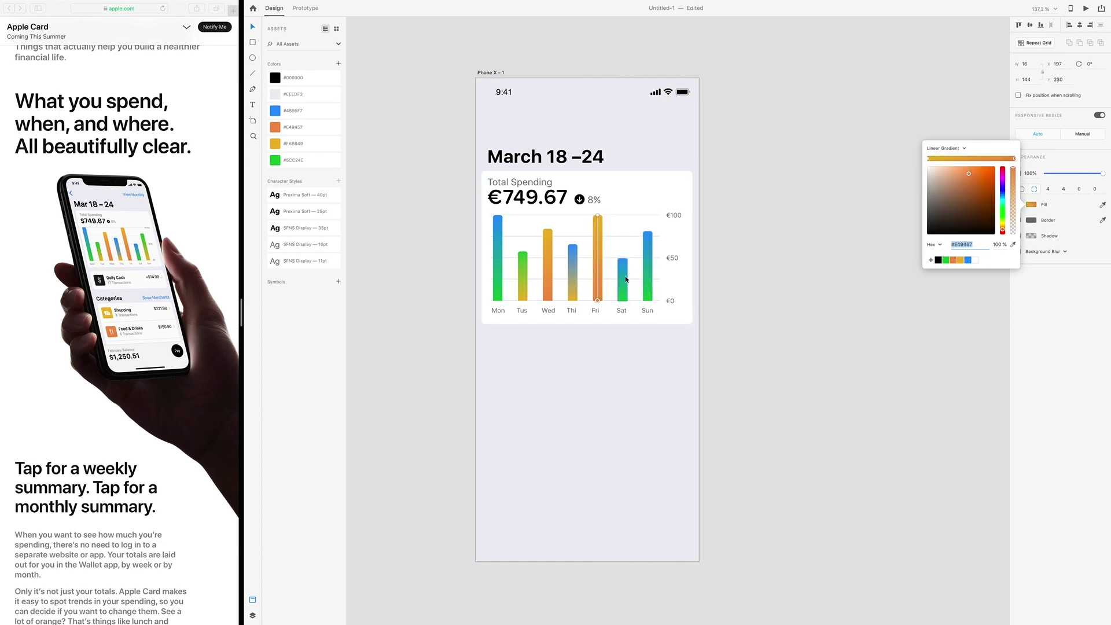
Change the Sun bar's gradient to run from the saved green at the top to the saved yellow at the bottom.
left_click(649, 266)
left_click(1032, 204)
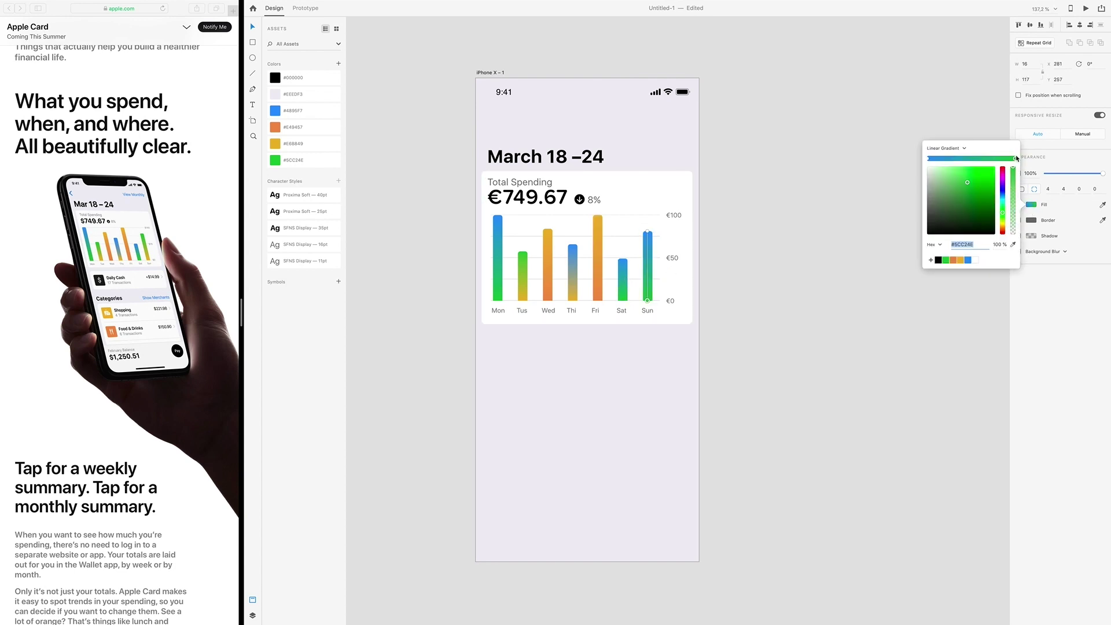
left_click(928, 160)
left_click(946, 260)
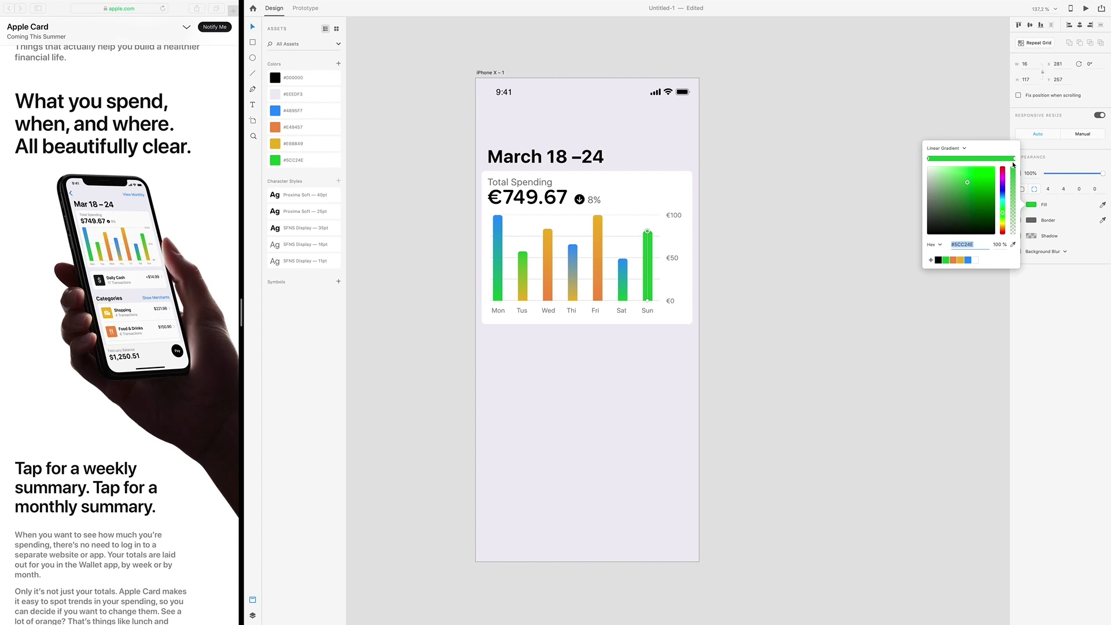
left_click(959, 260)
left_click(788, 273)
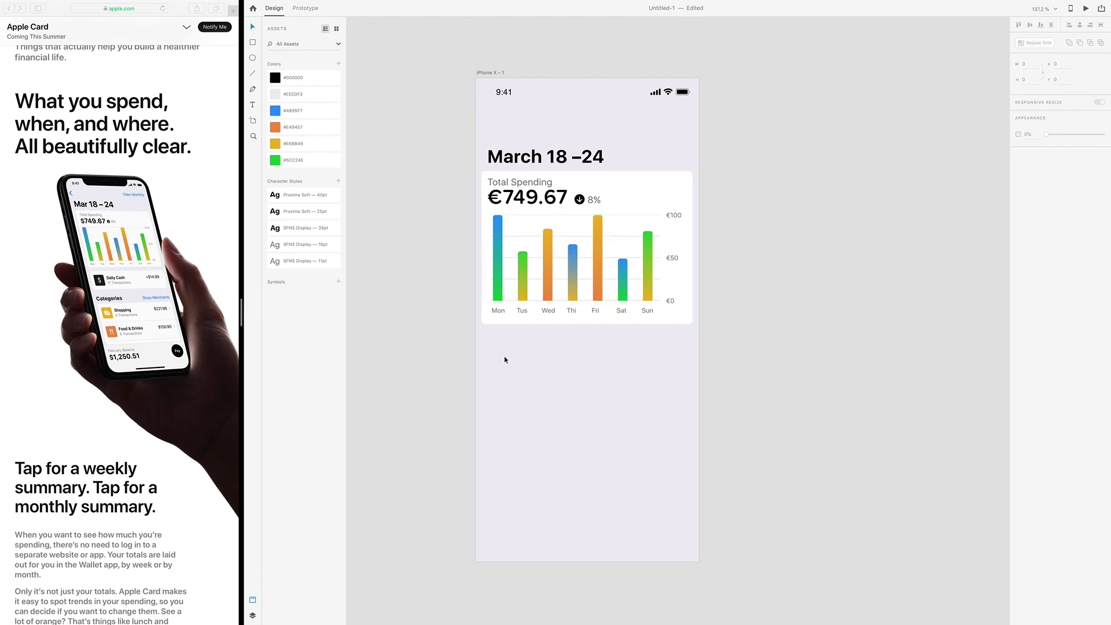
Duplicate the white spending card and resize the copy to a 70-high card just below the chart card.
left_click(602, 328)
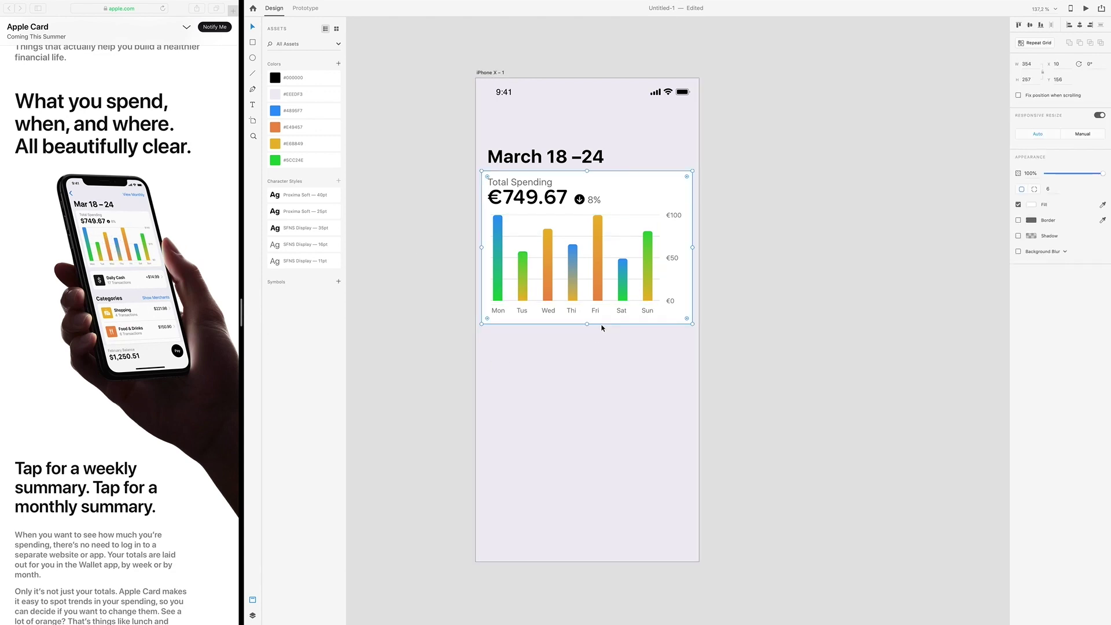
key("super+d")
left_click_drag(602, 323, 602, 395)
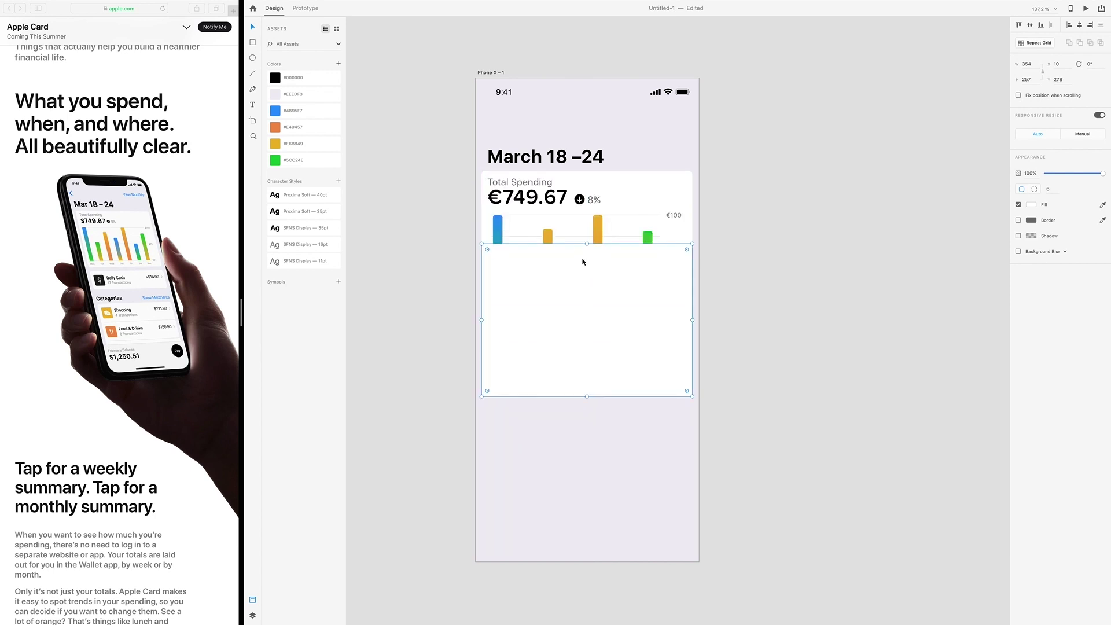
left_click_drag(588, 244, 607, 352)
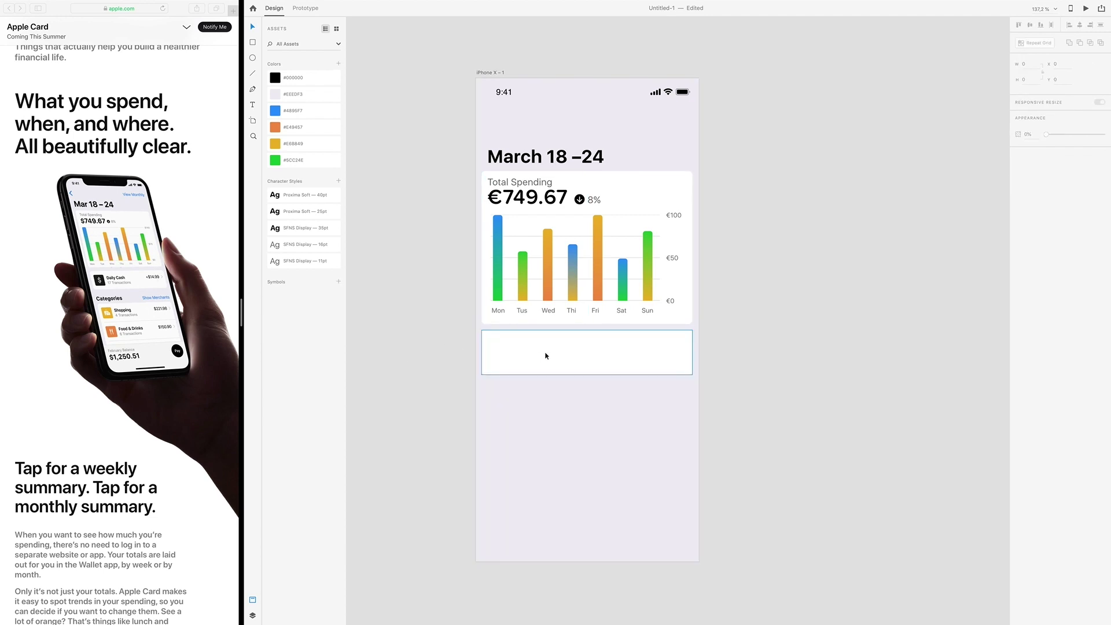
left_click_drag(588, 376, 585, 371)
Draw a 43 by 43 square near the new card's left end with corner radius 6, no border and black fill.
left_click(252, 42)
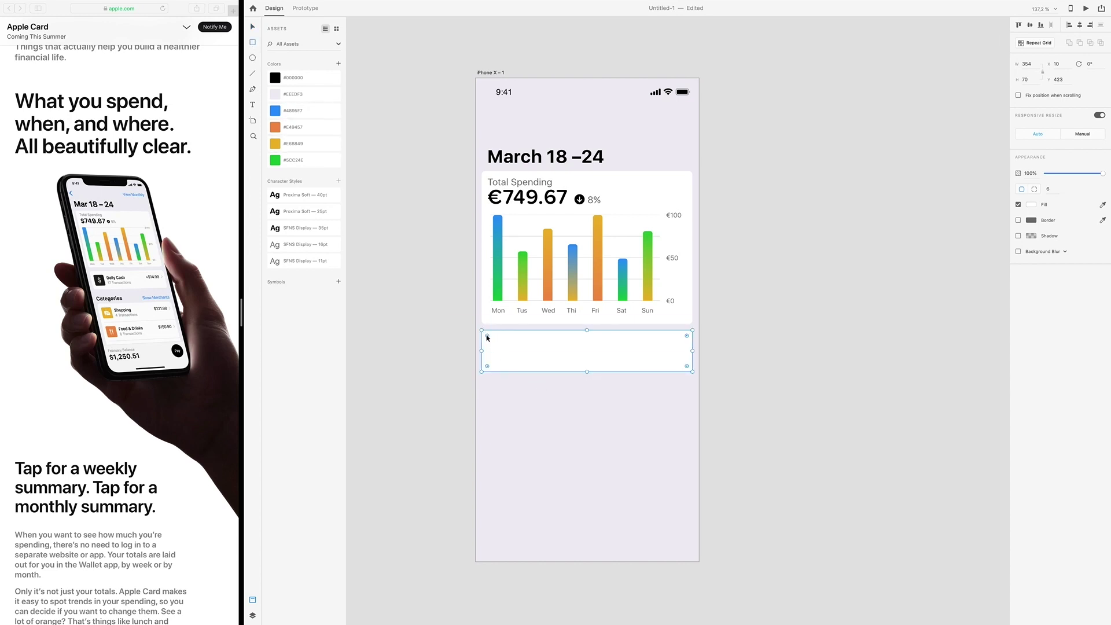
left_click_drag(491, 338, 515, 366)
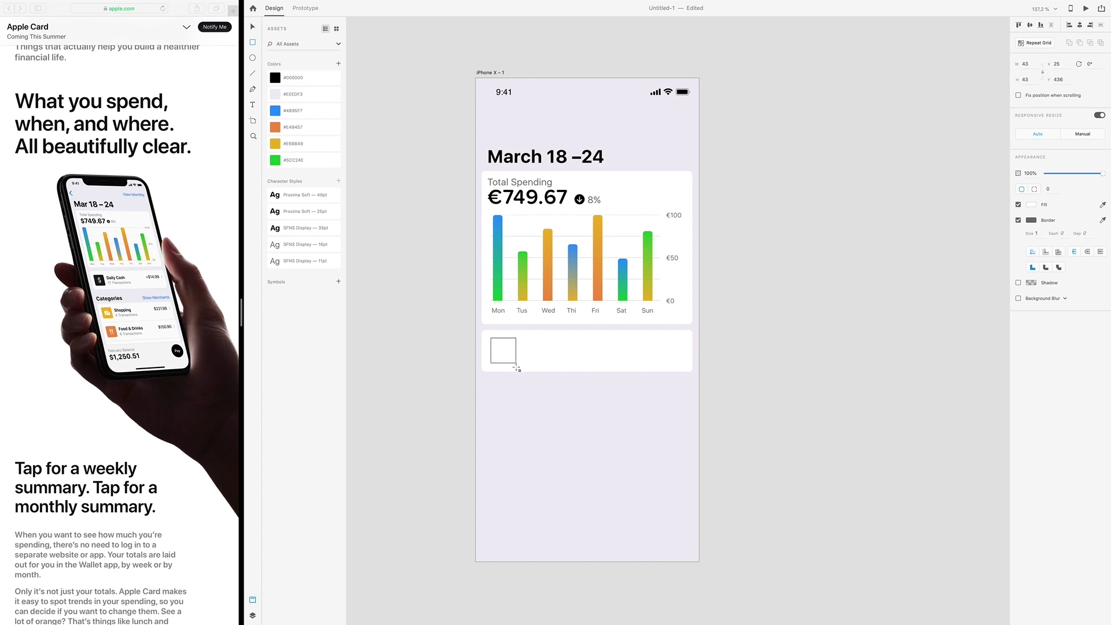
left_click(1045, 189)
left_click(1019, 220)
left_click(1031, 204)
left_click(939, 255)
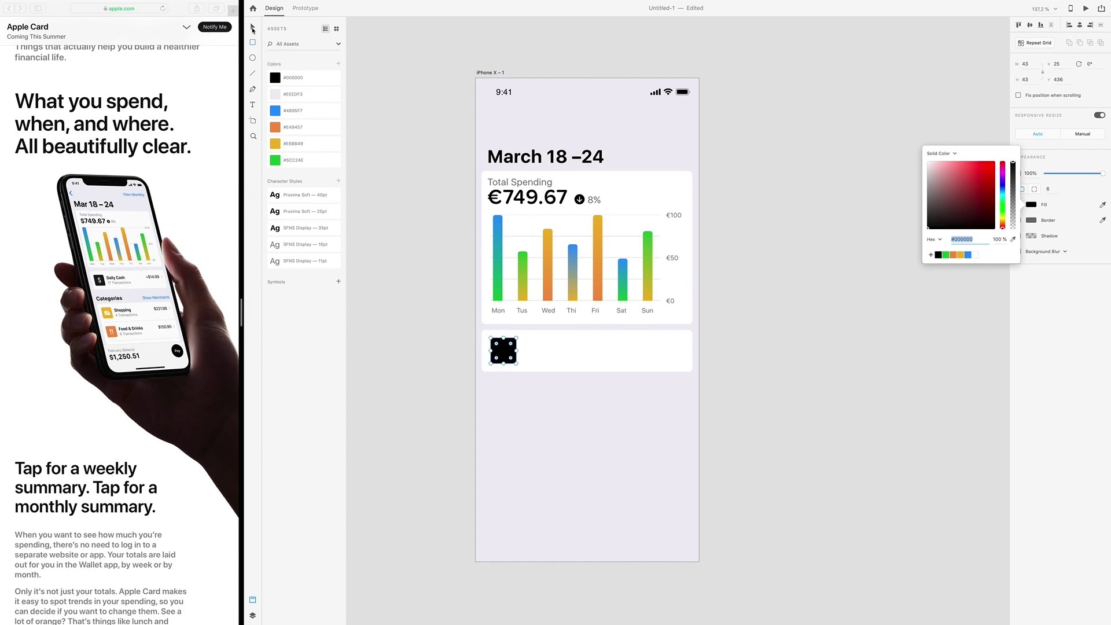
key("Escape")
left_click(426, 274)
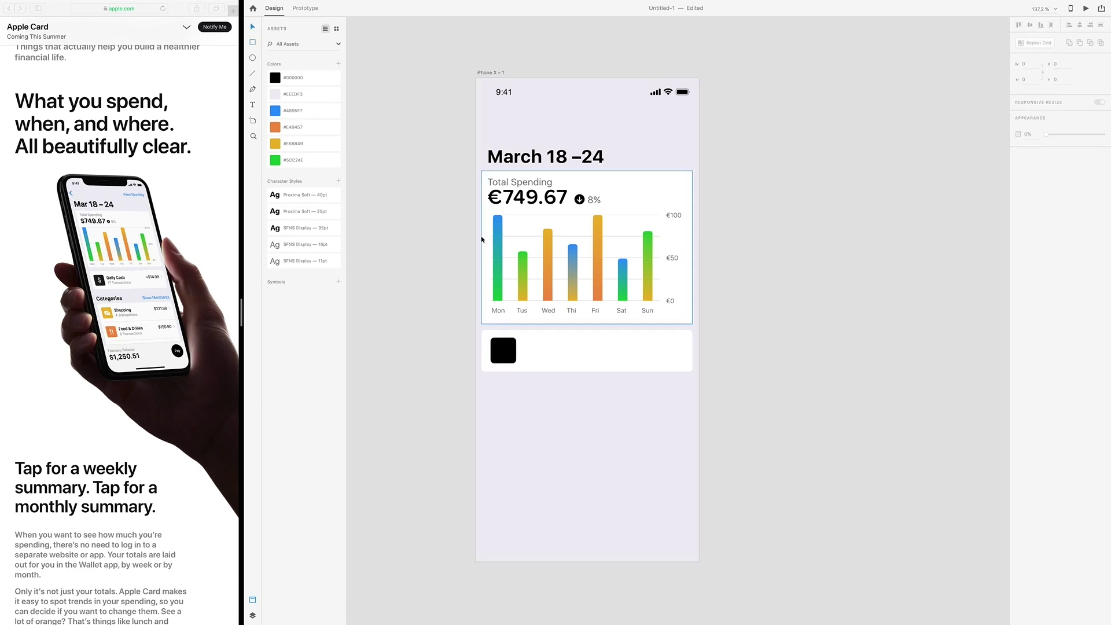
Add a "€" text in the new card beside the black square and open its font size for editing.
left_click(252, 105)
left_click(550, 351)
type("€")
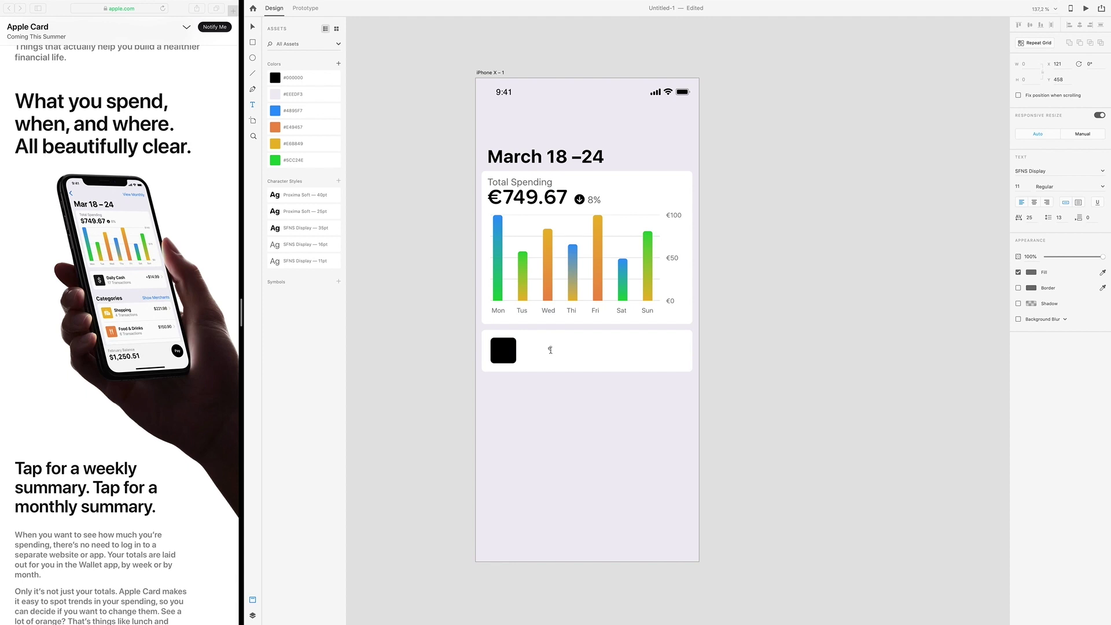
key("super+a")
left_click(1020, 187)
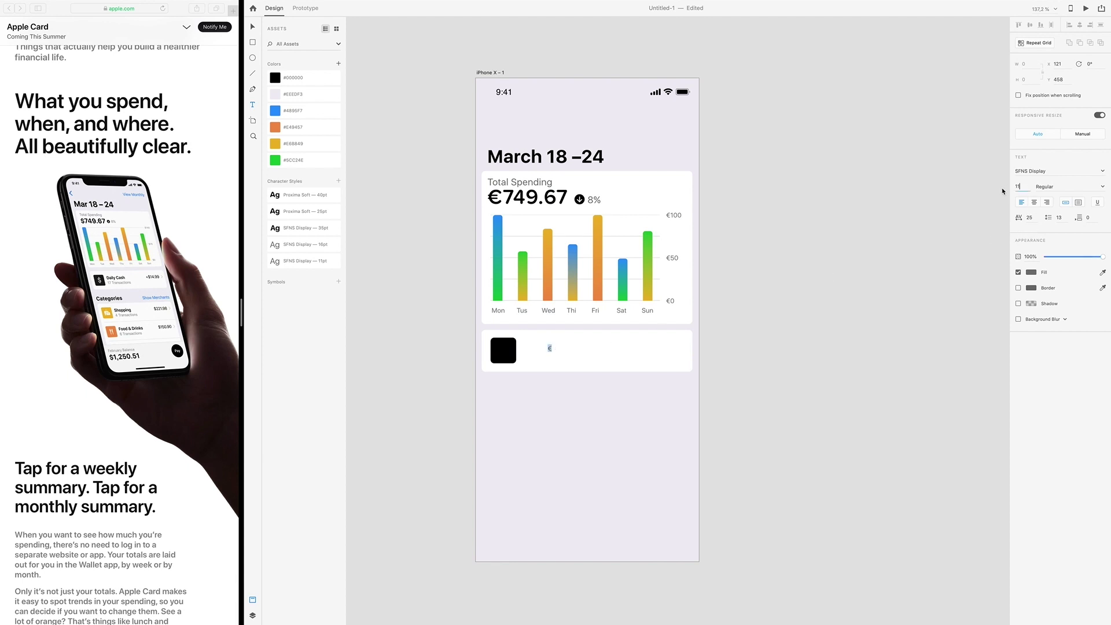
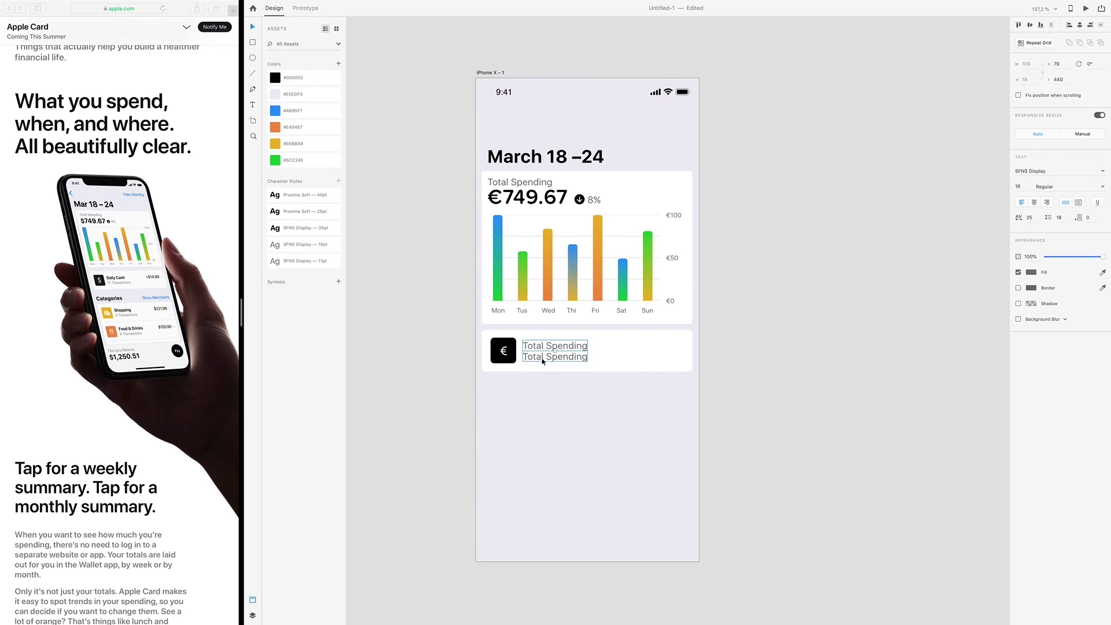
Change the lower "Total Spending" line beside the € icon to "17 Transactions" and set its font size to 14.
double_click(542, 357)
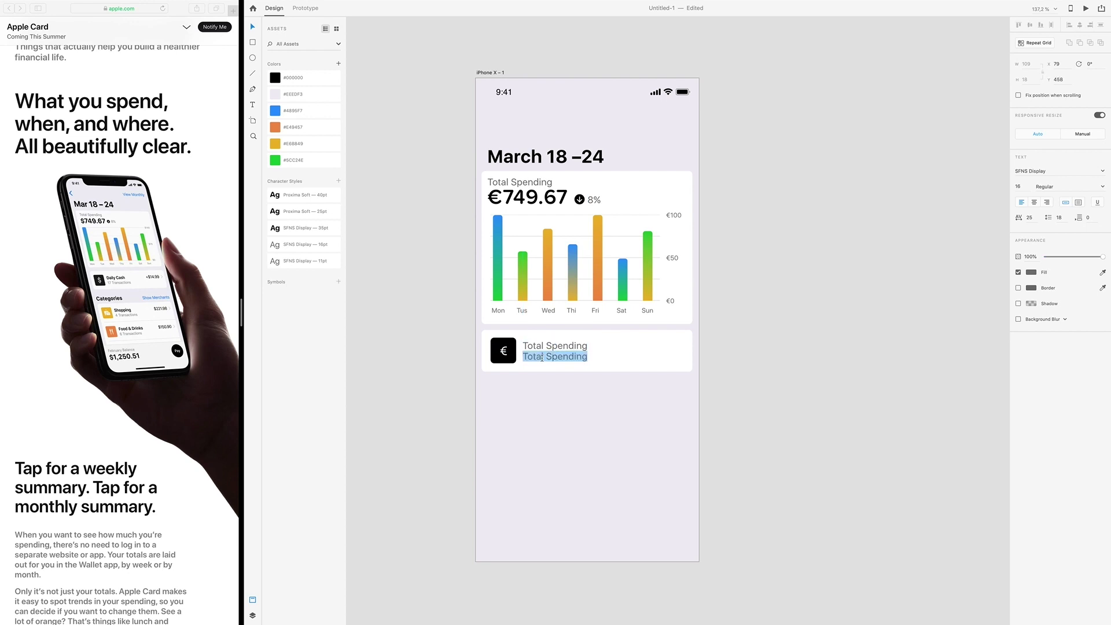
type("17 Tra")
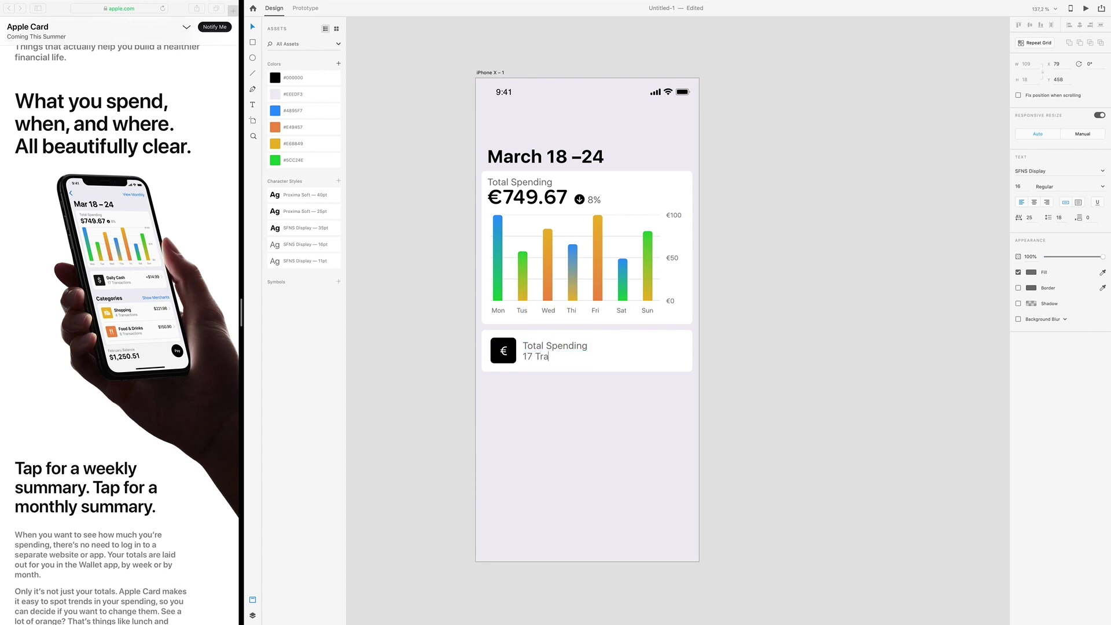
type("nsactions")
key("Escape")
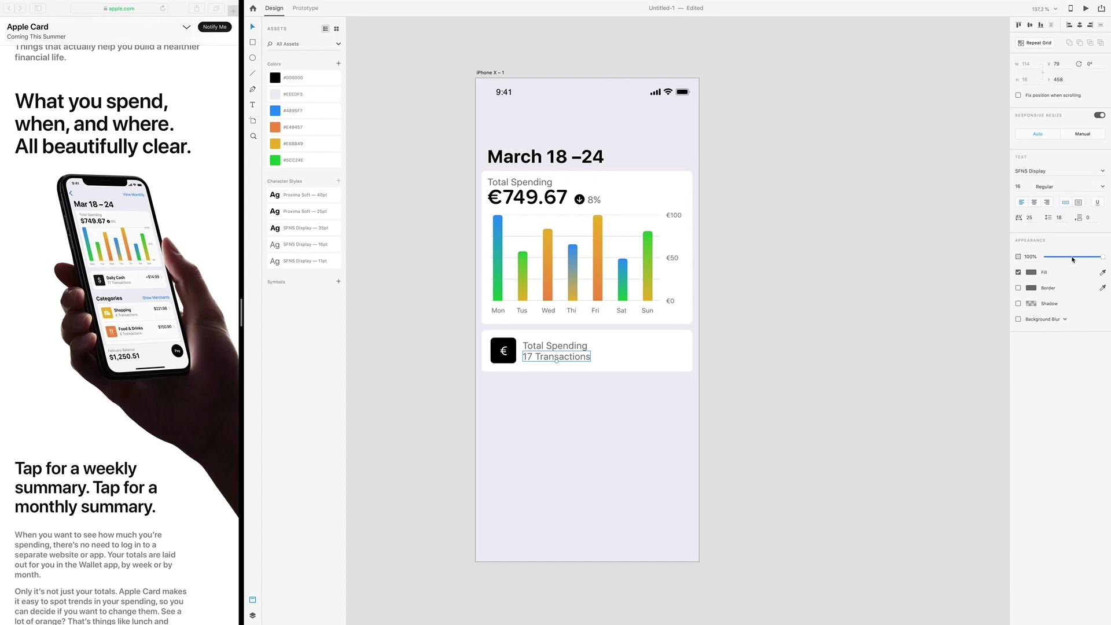
left_click(1020, 186)
key("Return")
left_click(1026, 185)
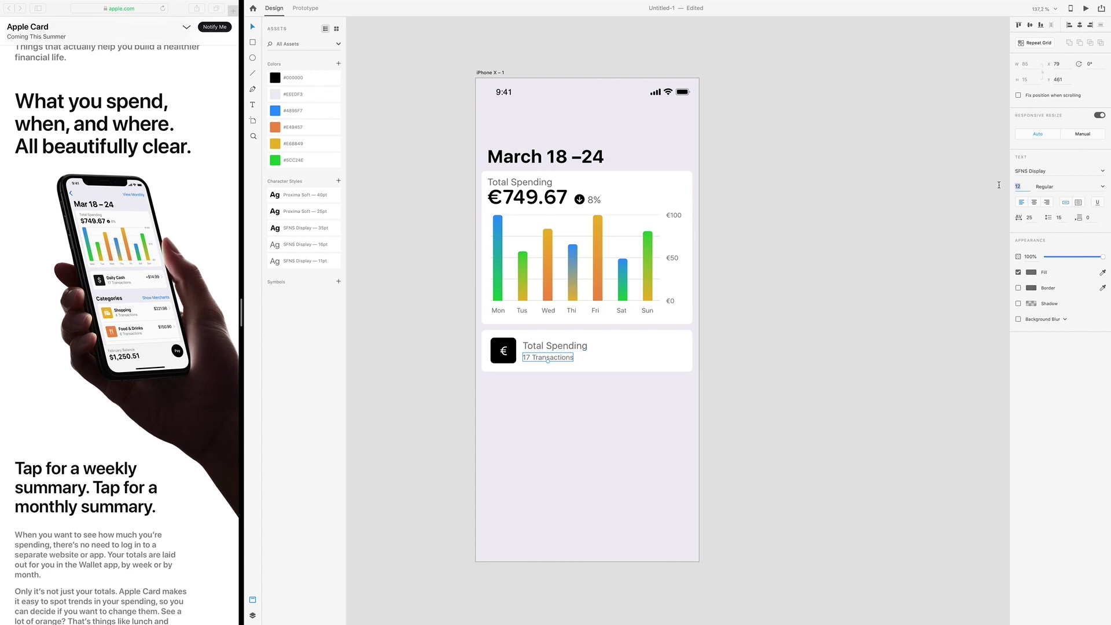
type("14")
key("Return")
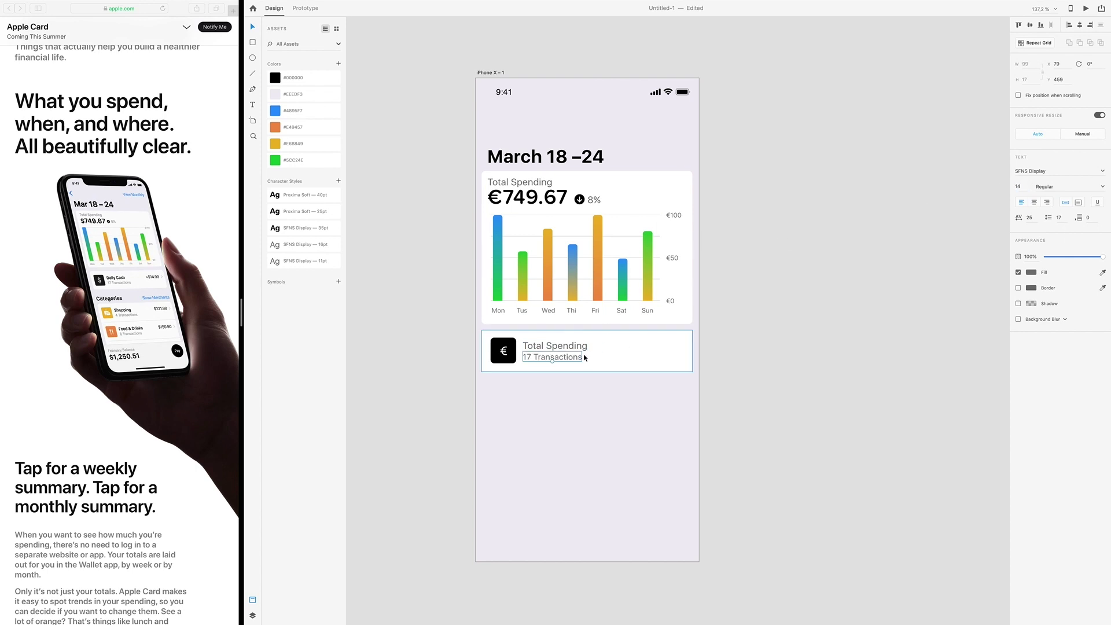
Make the "Total Spending" line above "17 Transactions" bold and black.
left_click(555, 346)
left_click(1101, 186)
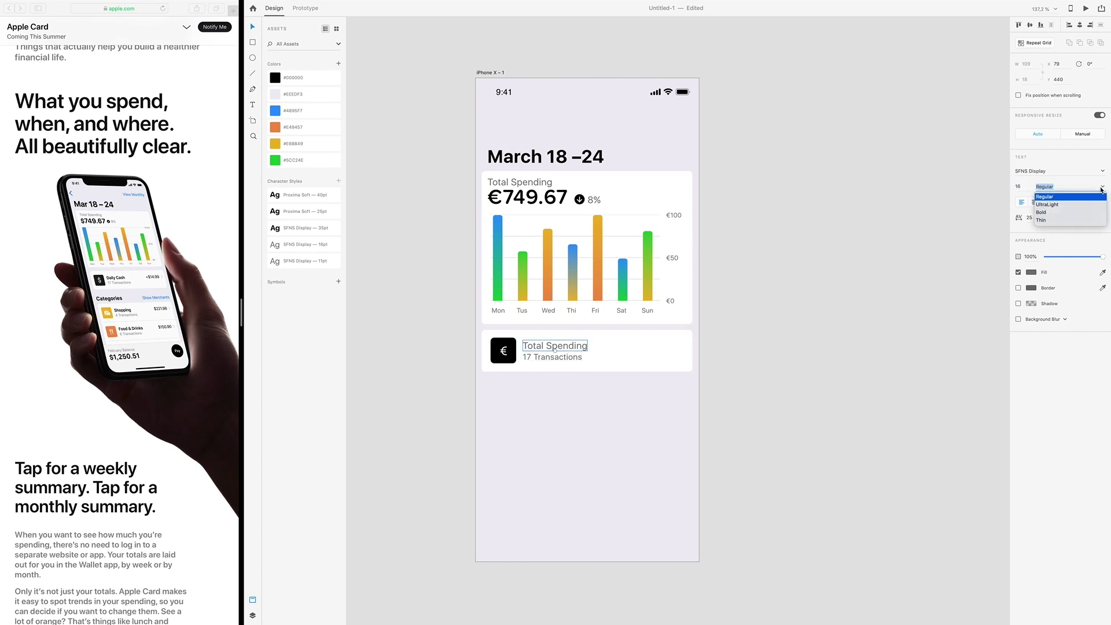
left_click(1051, 213)
left_click(1031, 272)
left_click_drag(929, 227, 891, 298)
Replace the bold line's text beside the € icon with "Daily Cash".
double_click(557, 346)
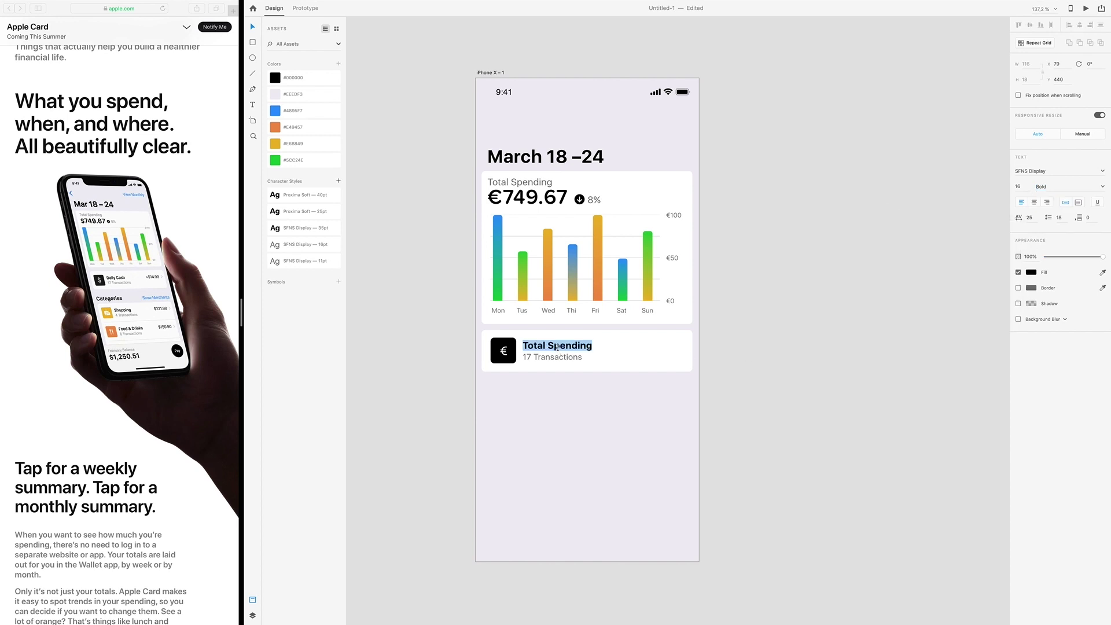
type("Da")
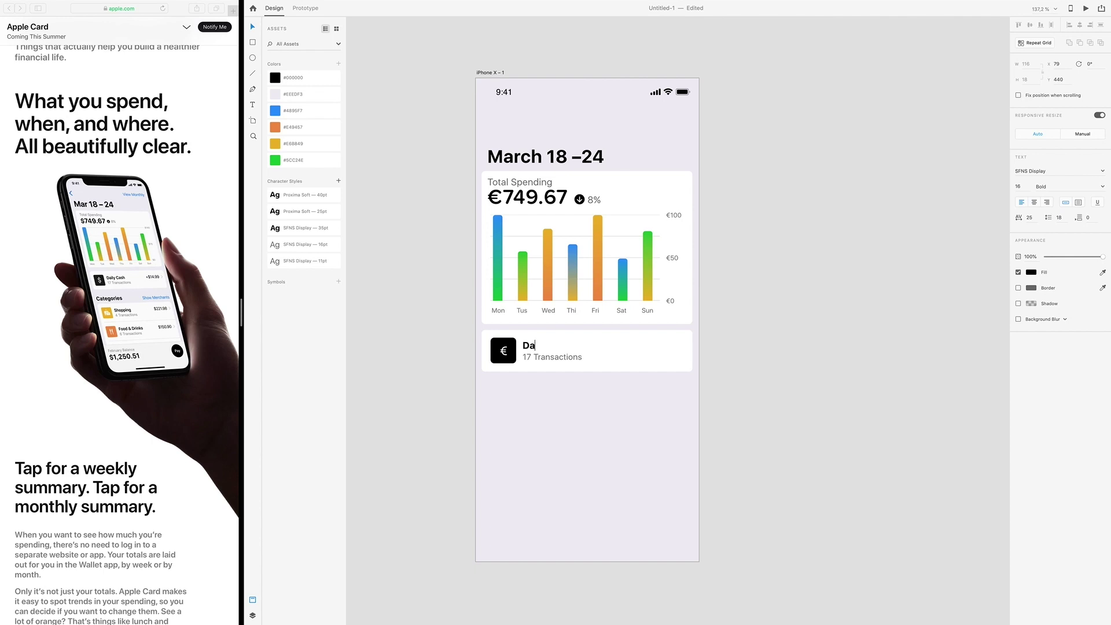
type("ily cash")
left_click_drag(547, 345, 551, 345)
type("C")
key("Escape")
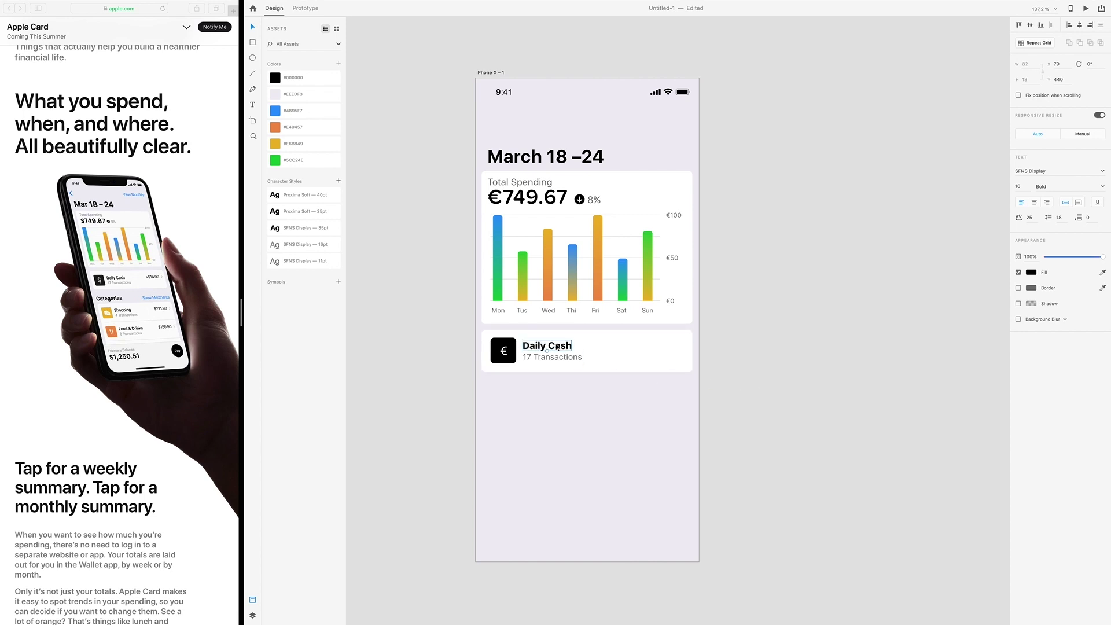
Copy "Daily Cash" to the right end of its card, make the copy right-aligned and Regular, and change its text to "€221.98".
left_click_drag(558, 347, 660, 353)
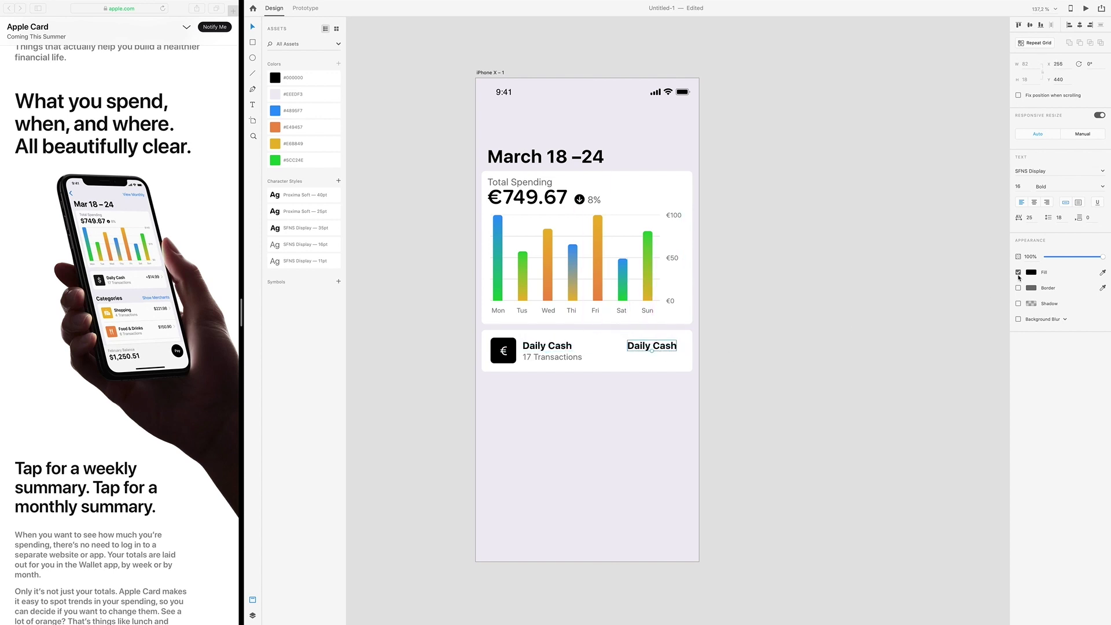
left_click(1048, 203)
left_click(1103, 187)
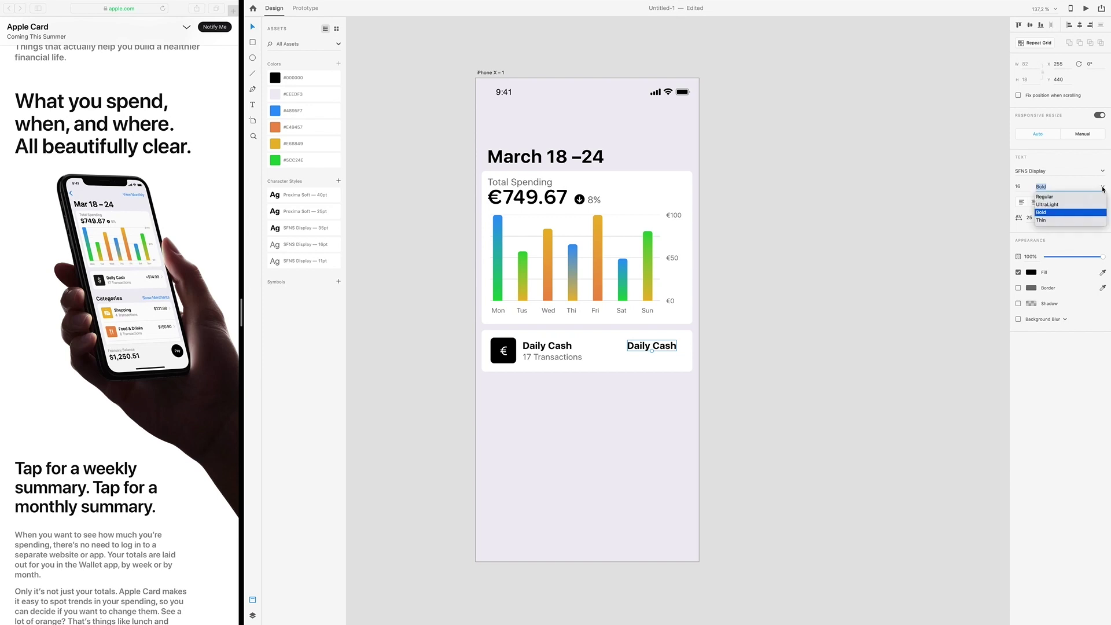
left_click(1050, 198)
double_click(646, 350)
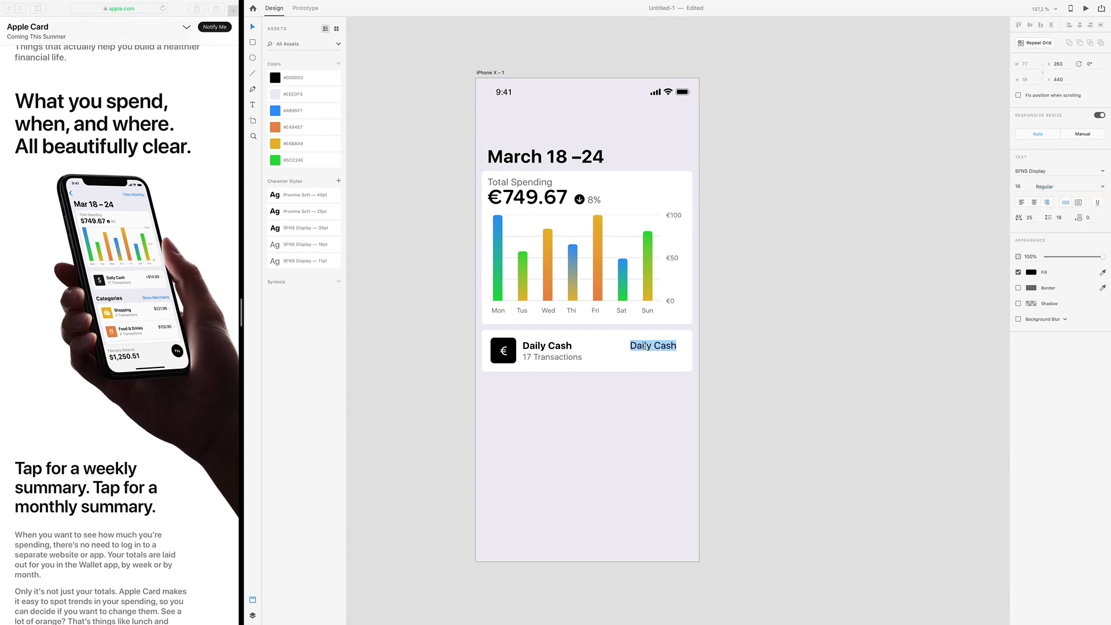
type("€221.98")
key("Escape")
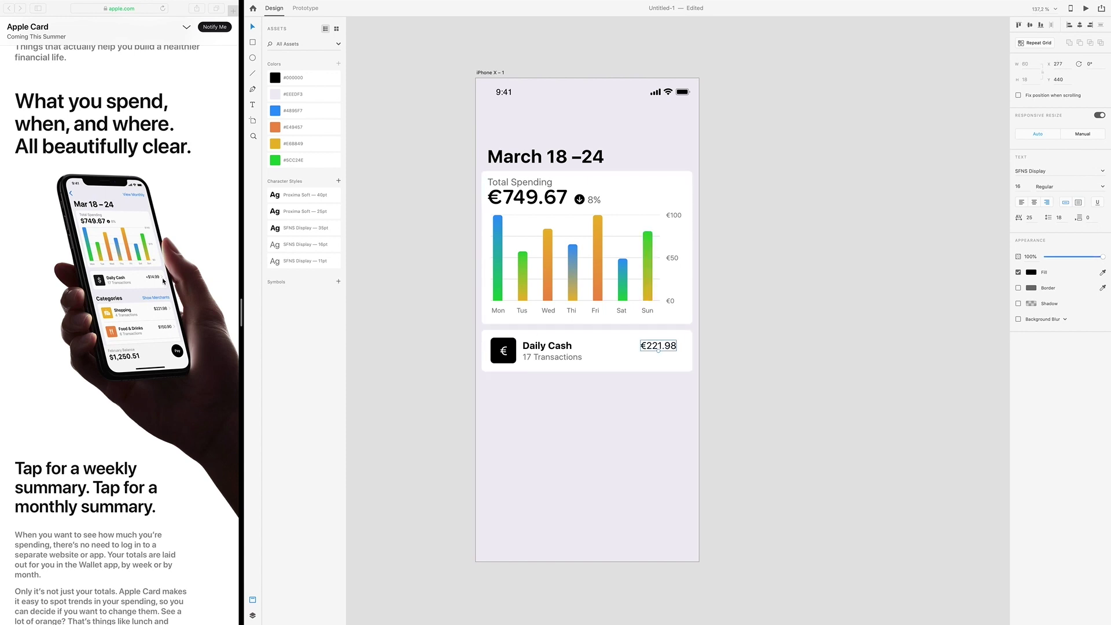
Draw a right-pointing chevron about 5 by 10 with the Pen tool beside "€221.98" and set its stroke to centered alignment.
scroll(722, 357, "up", 10)
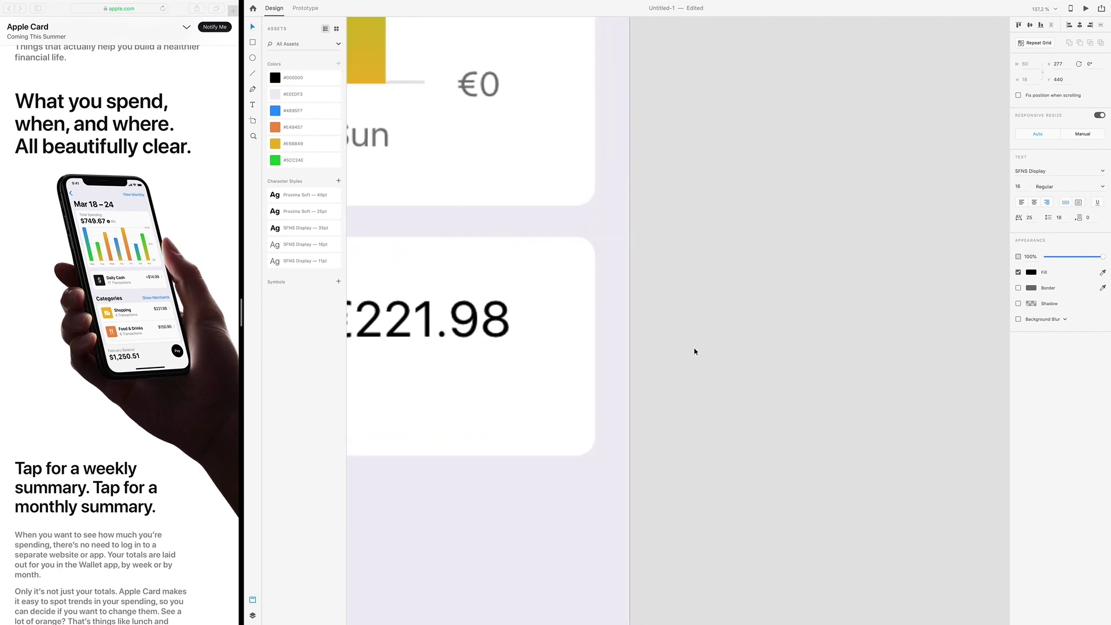
left_click(252, 91)
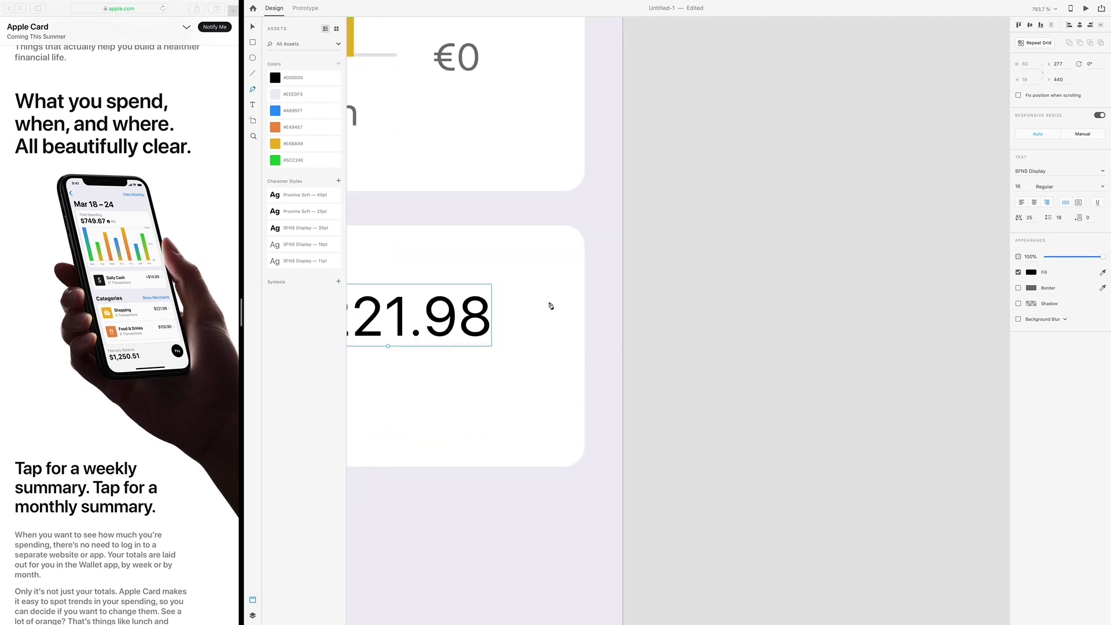
left_click_drag(551, 303, 559, 325)
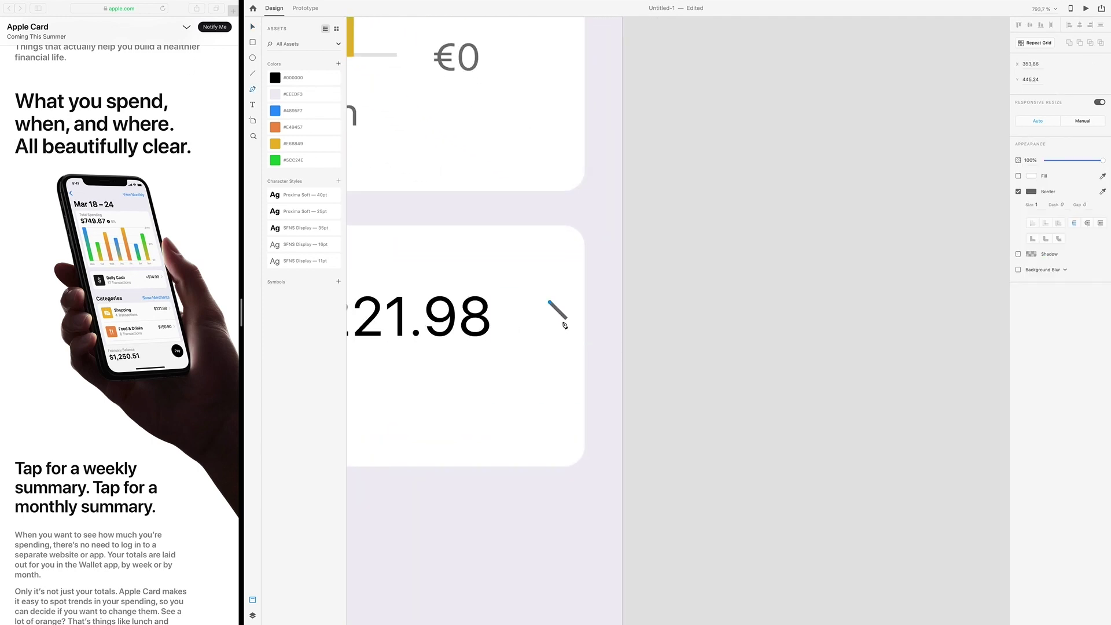
left_click(567, 319)
left_click(550, 336)
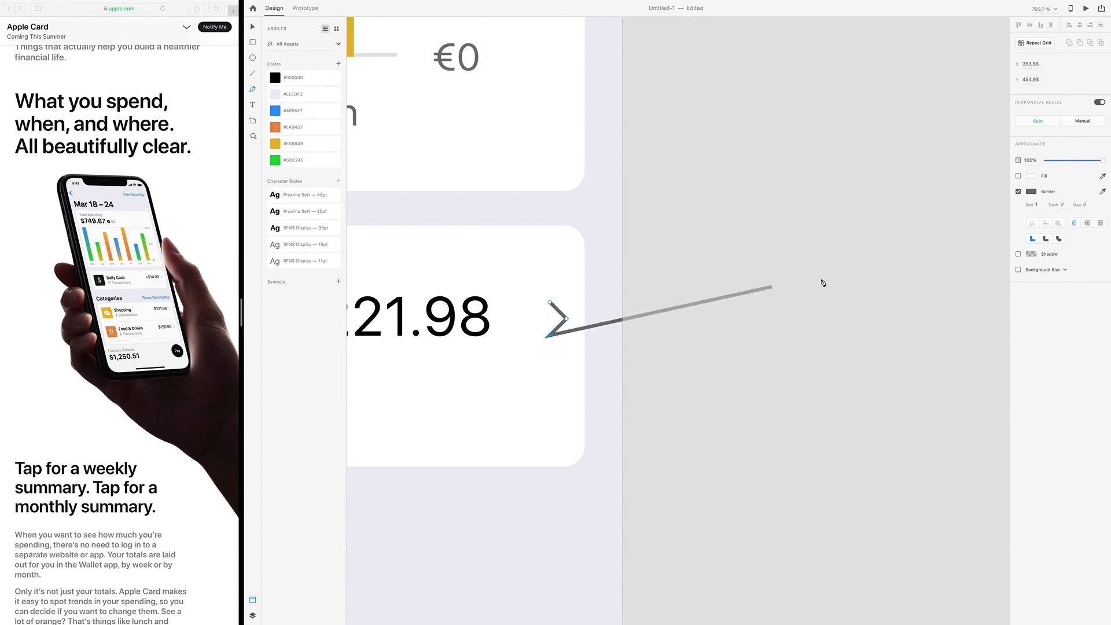
key("Escape")
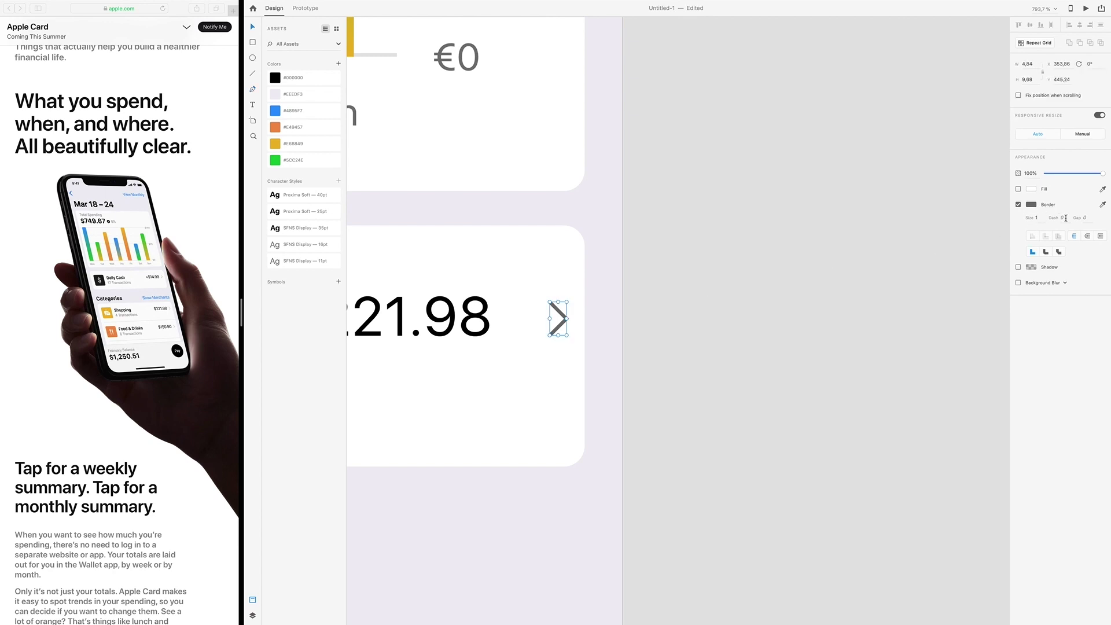
left_click(1088, 237)
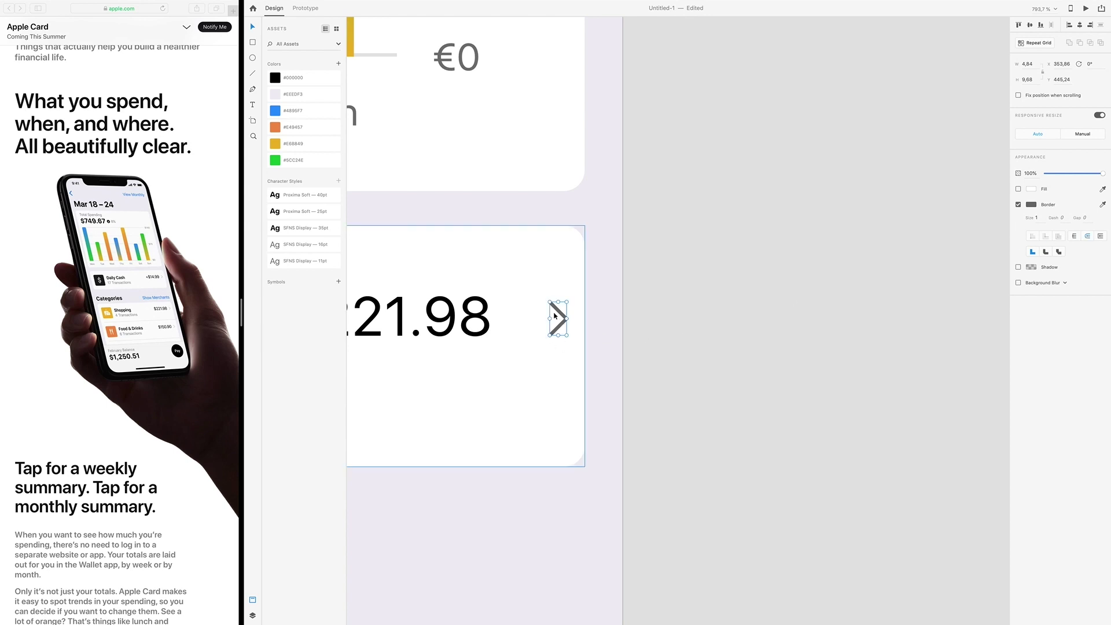
Scale the chevron down to about 4 by 8 and nudge it closer to the €221.98 amount.
mouse_move(565, 335)
left_mouse_down()
mouse_move(550, 327)
mouse_move(576, 326)
left_mouse_up()
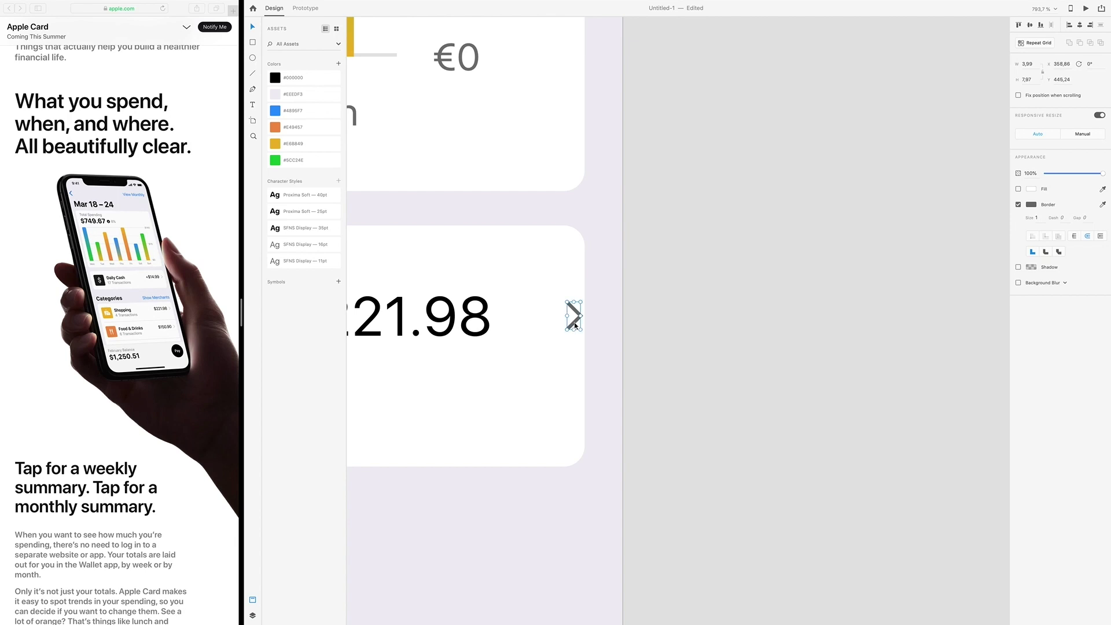
key("Left")
key("Left")
key("Left")
key("Left")
key("Left")
key("Left")
key("Left")
key("Left")
key("Left")
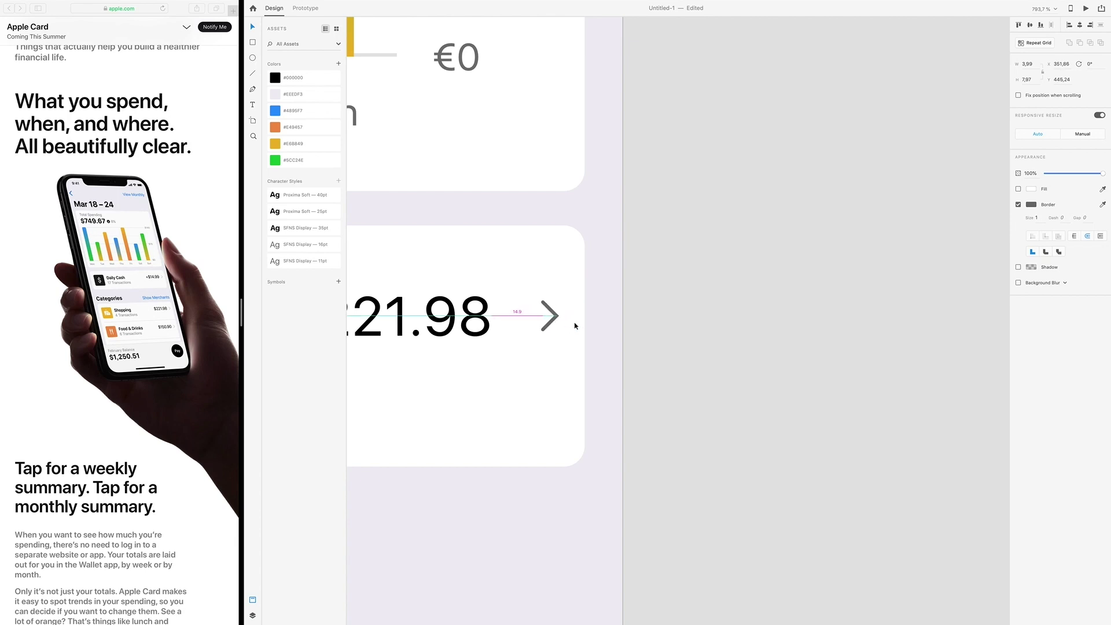
key("Left")
Nudge the chevron closer to €221.98, then give it a lighter gray border with a size of 1,3.
scroll(523, 339, "down", 5)
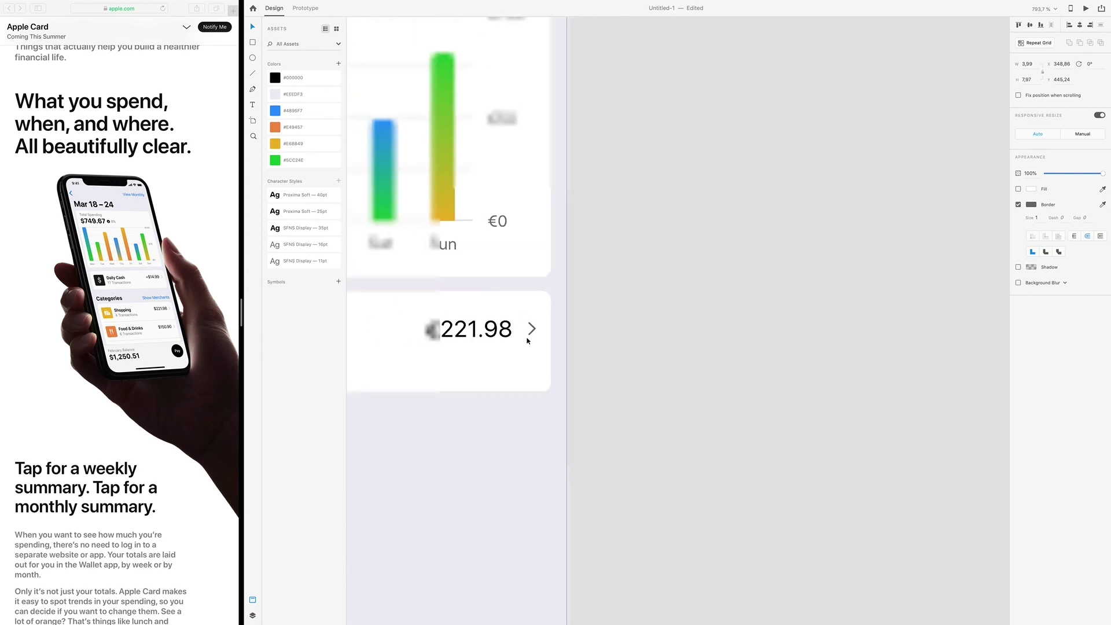
scroll(519, 334, "down", 1)
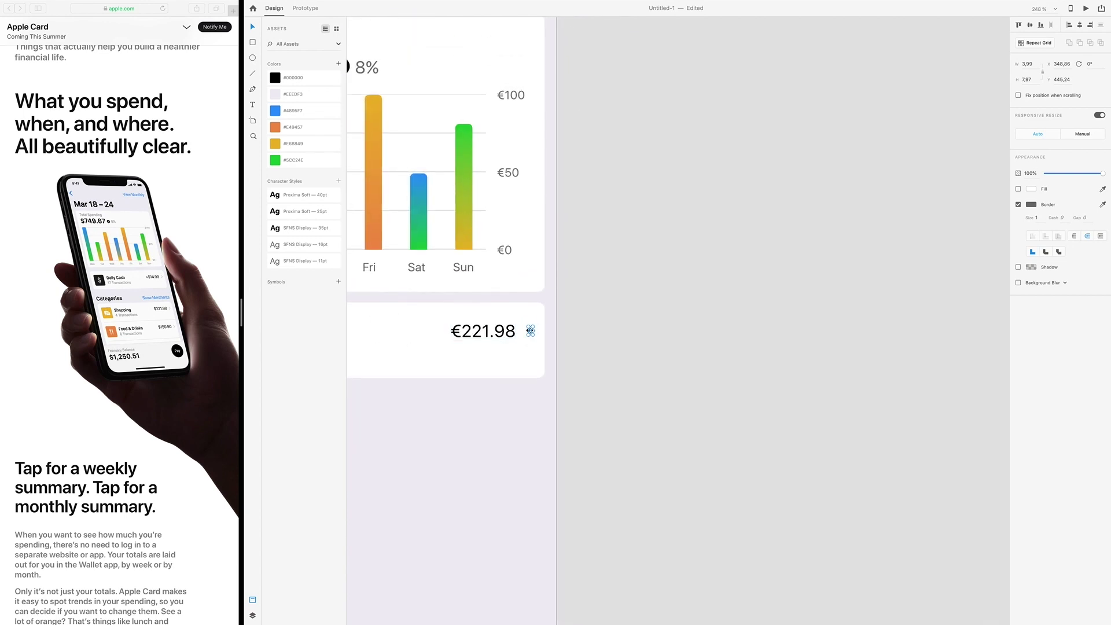
left_click(1032, 205)
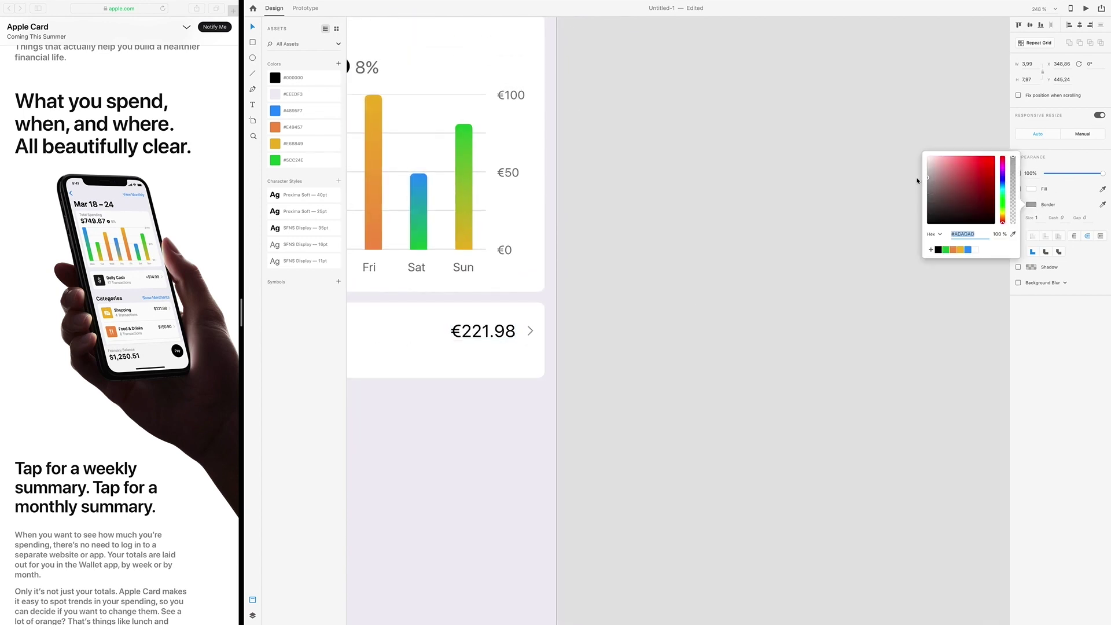
type("BCBCBC")
key("Return")
left_click(1039, 217)
type("1,3")
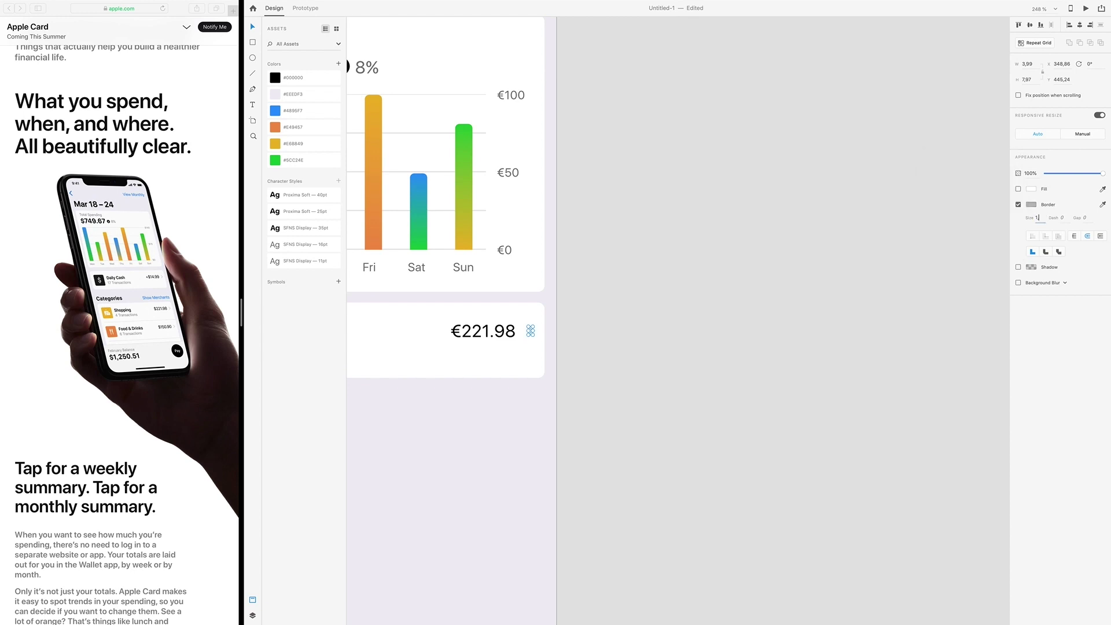
key("Return")
left_click(620, 370)
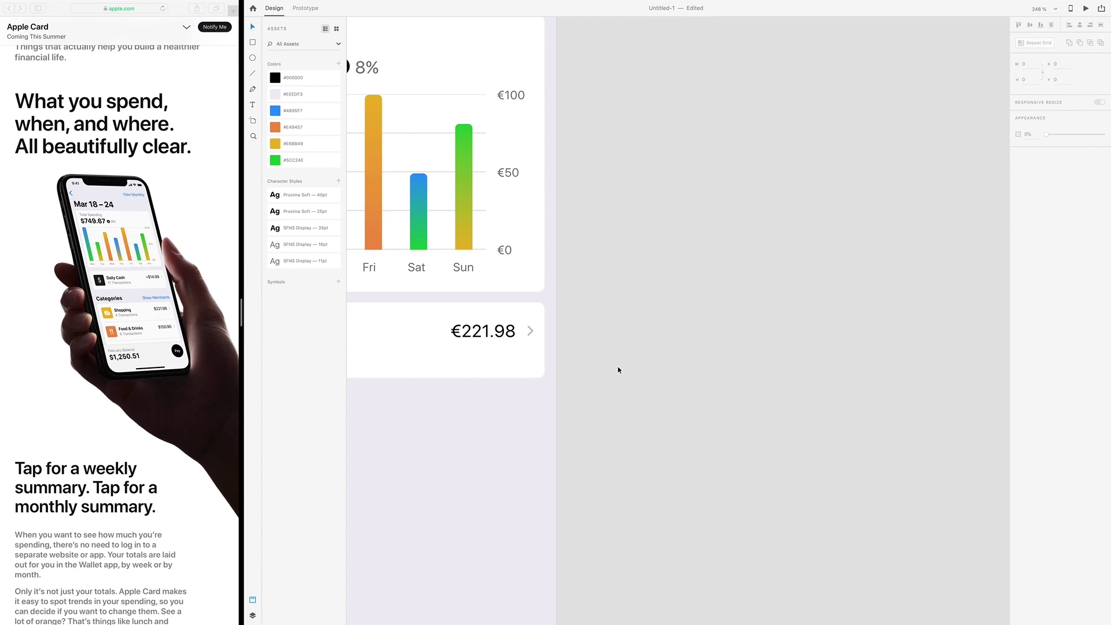
Copy the "March 18 –24" heading below the Daily Cash card and change its text to "Categories".
scroll(618, 370, "down", 5)
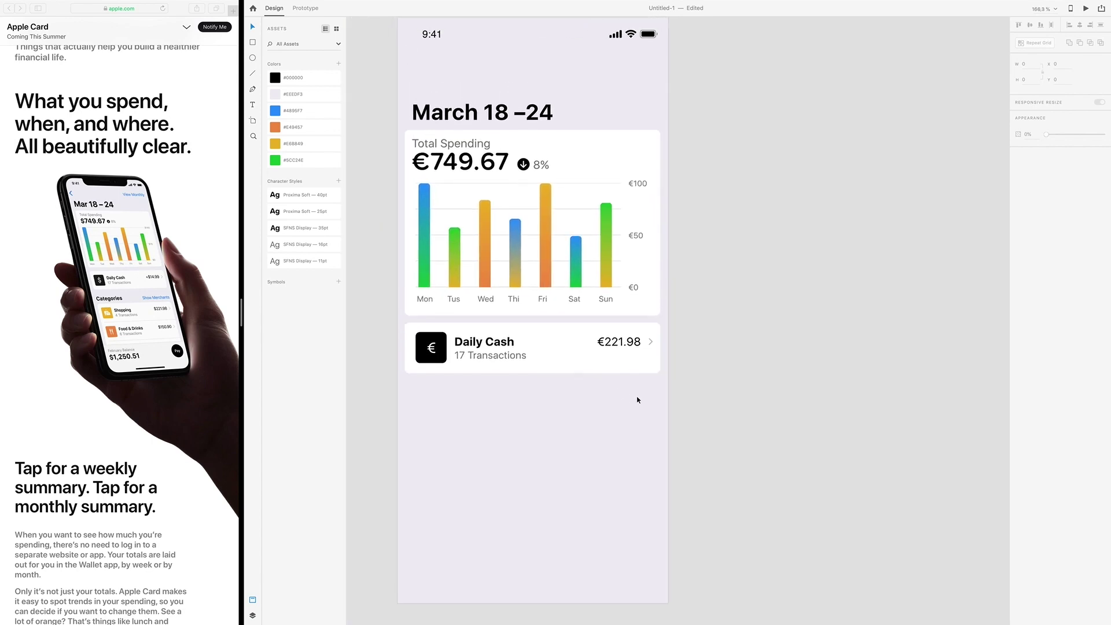
left_click(474, 114)
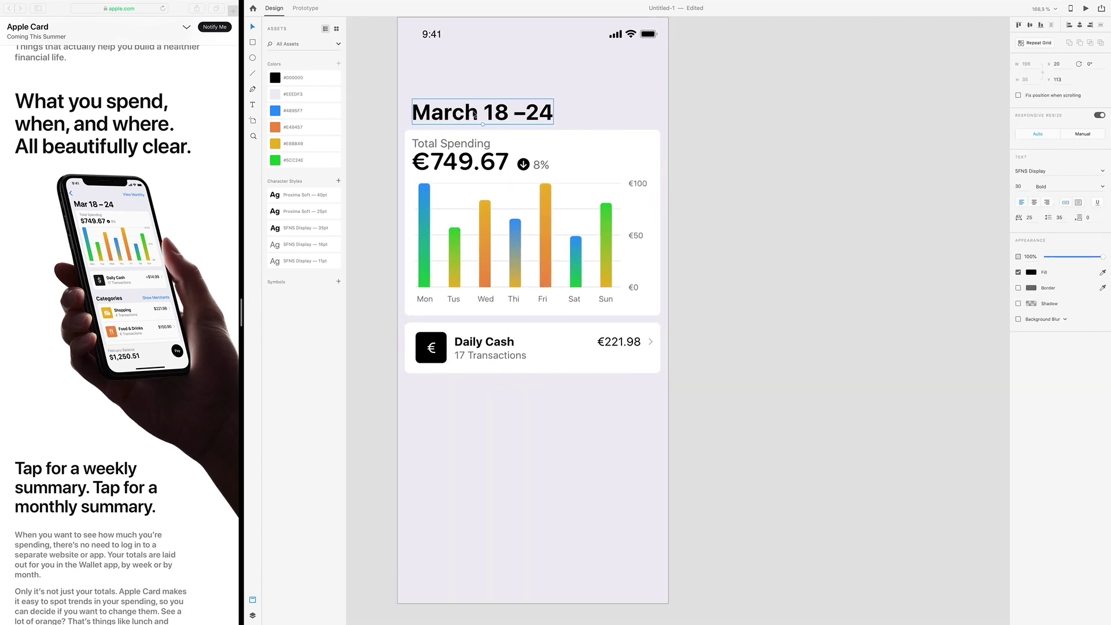
left_click_drag(473, 114, 470, 404)
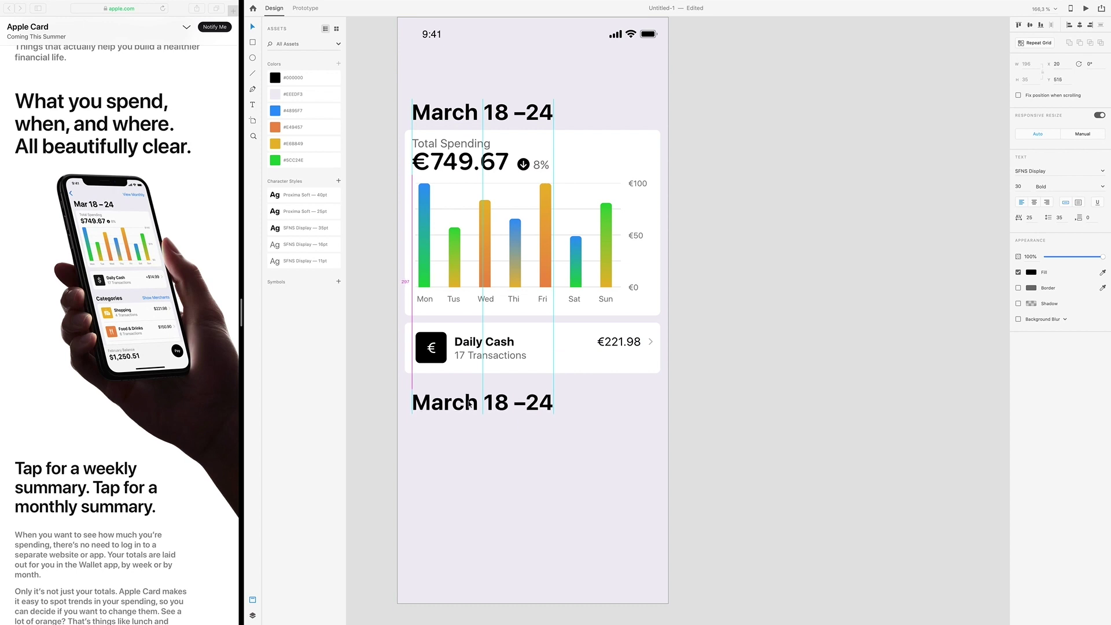
double_click(470, 403)
type("Ca")
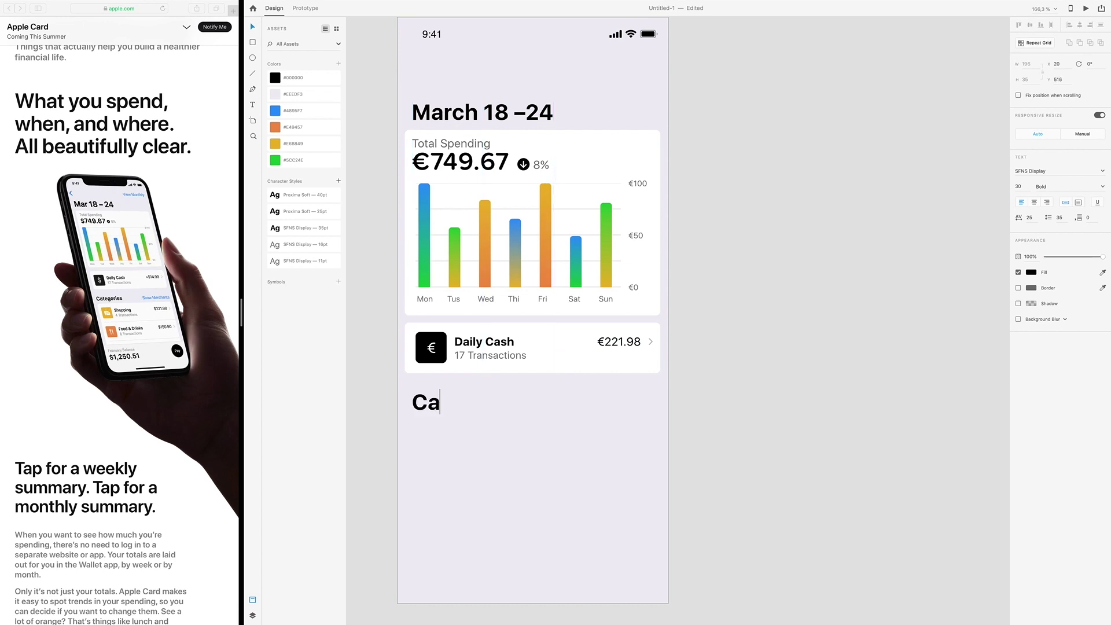
type("tegories")
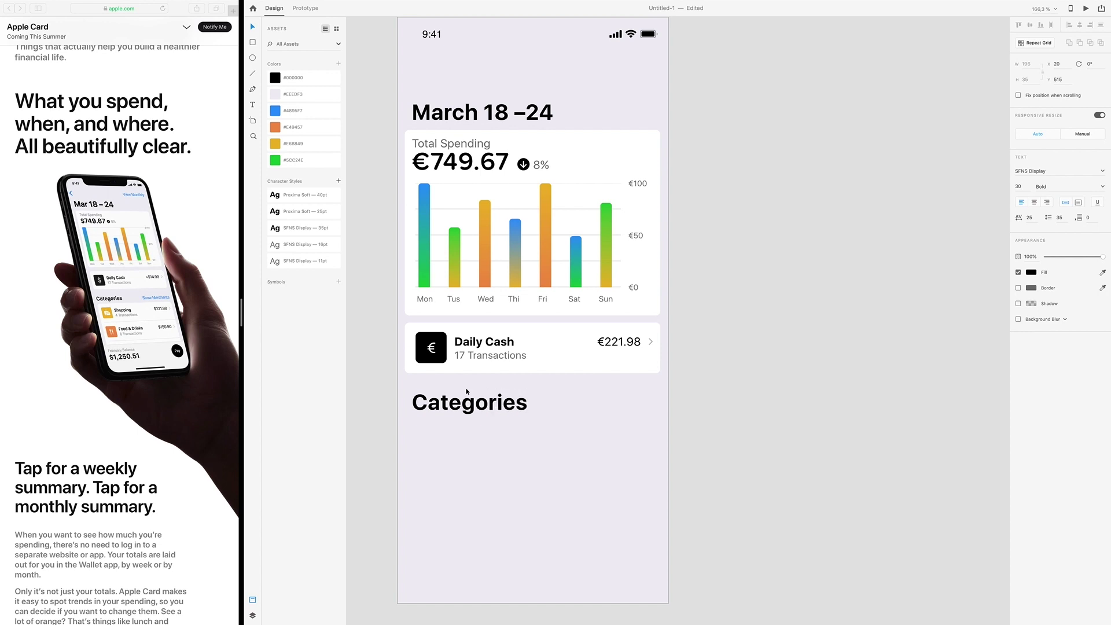
Set the font size of the "Categories" heading to 20.
key("super+a")
left_click(1019, 186)
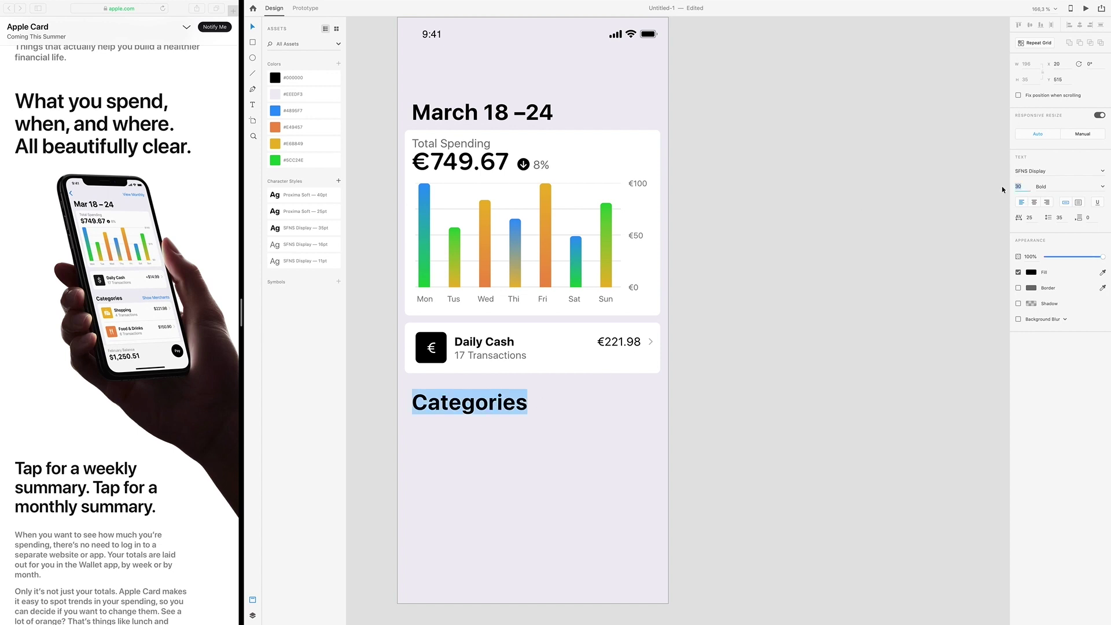
type("20")
key("Return")
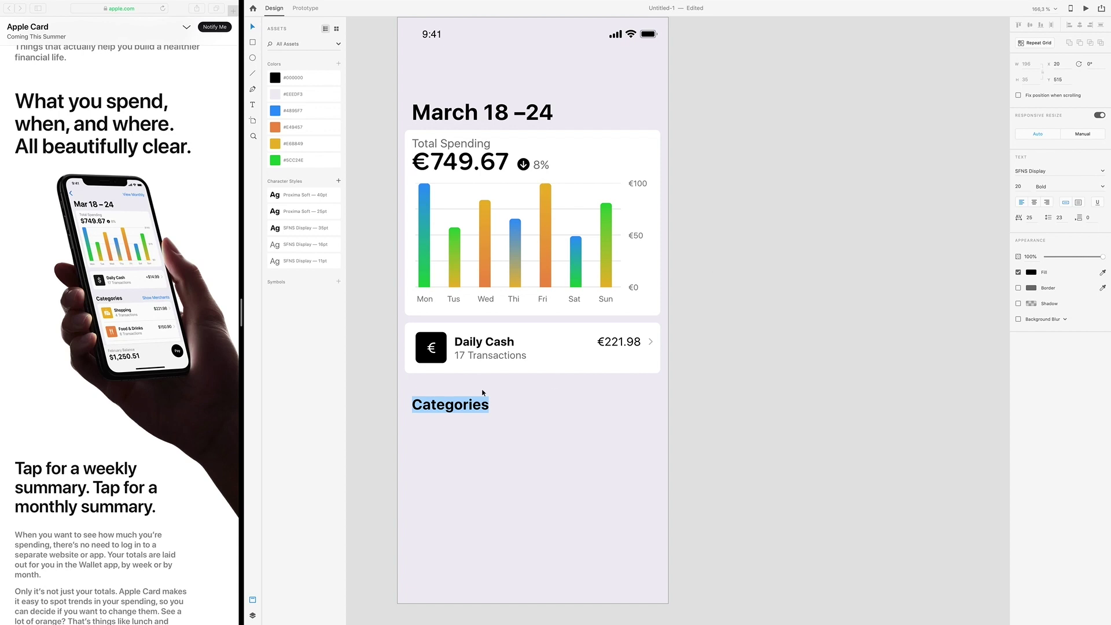
key("Escape")
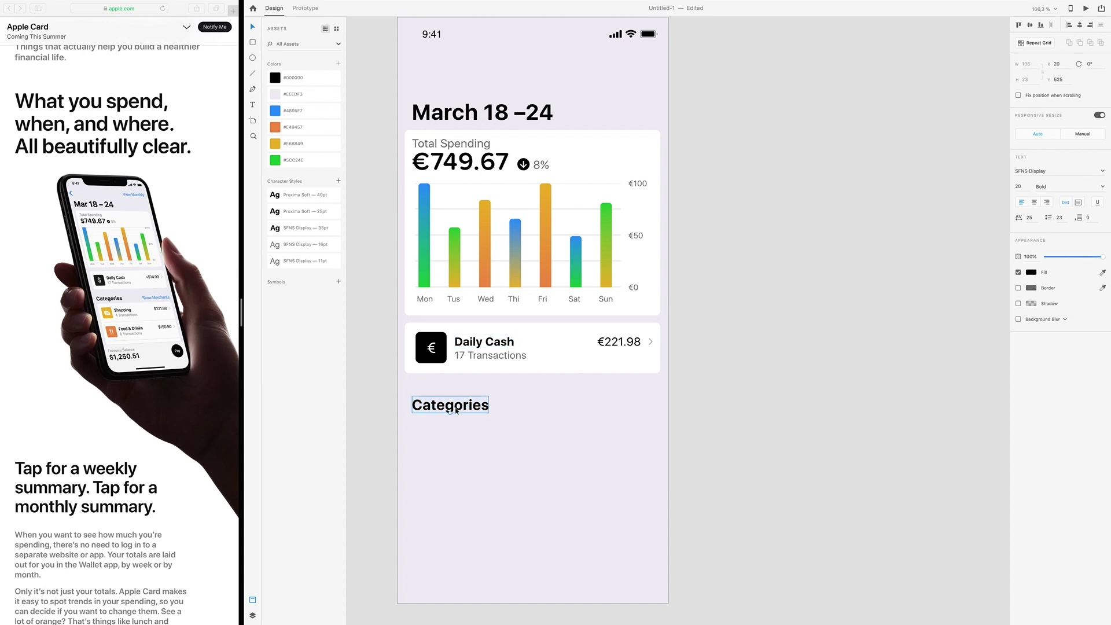
Copy "Categories" flush with the cards' right edge and move the original flush with their left edge at X 10.
left_click_drag(460, 410, 632, 412)
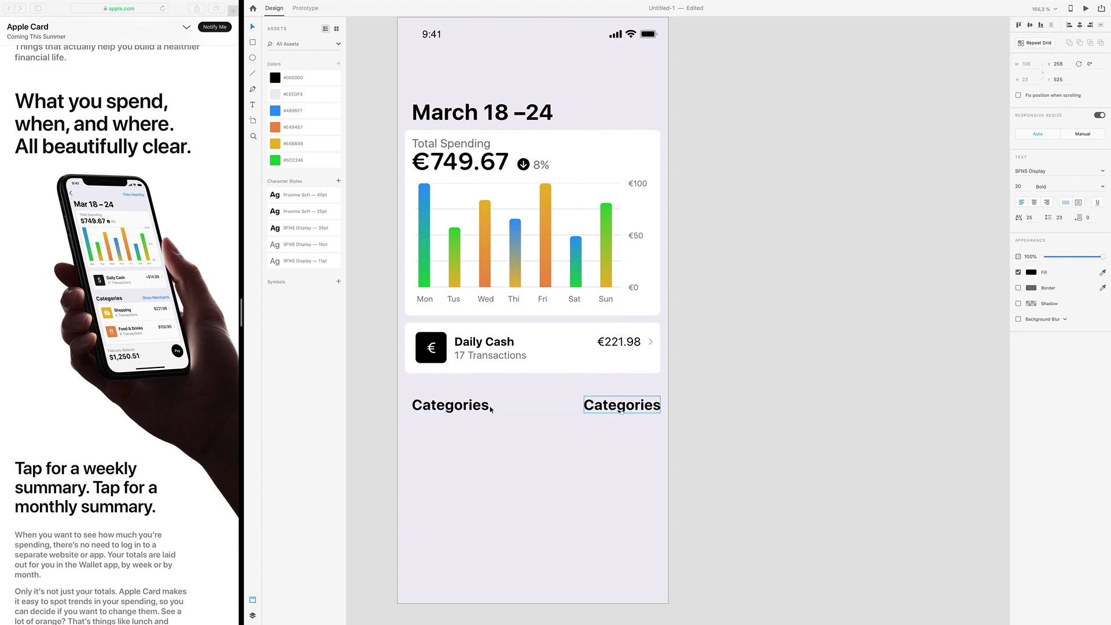
left_click_drag(461, 410, 454, 409)
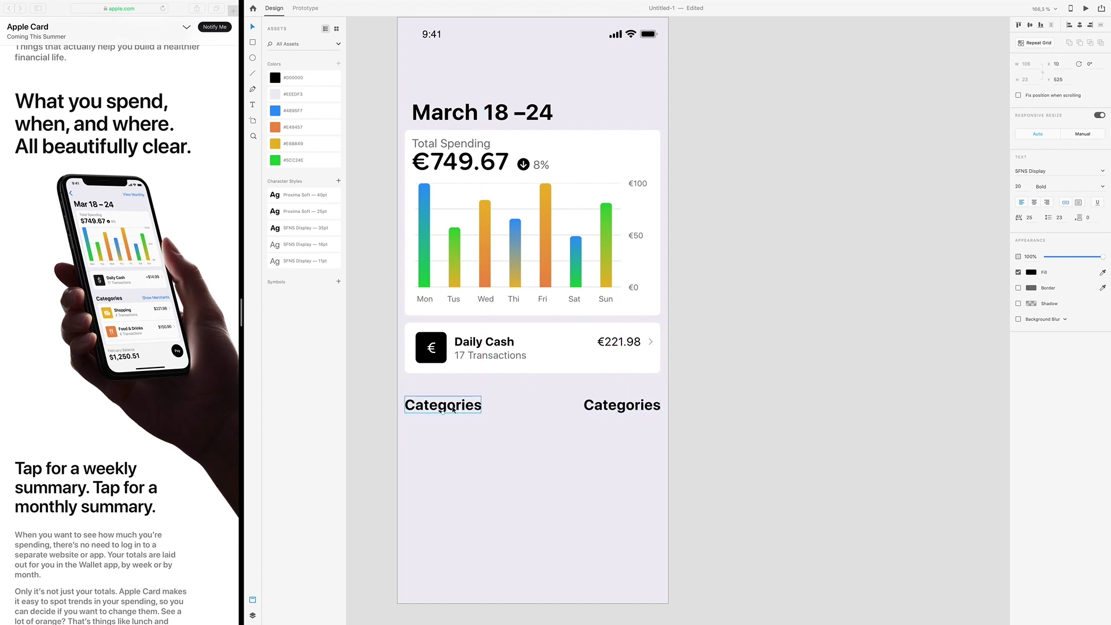
Right-align the copied "Categories" heading and replace its text with "Show Merchants".
left_click(590, 404)
double_click(589, 403)
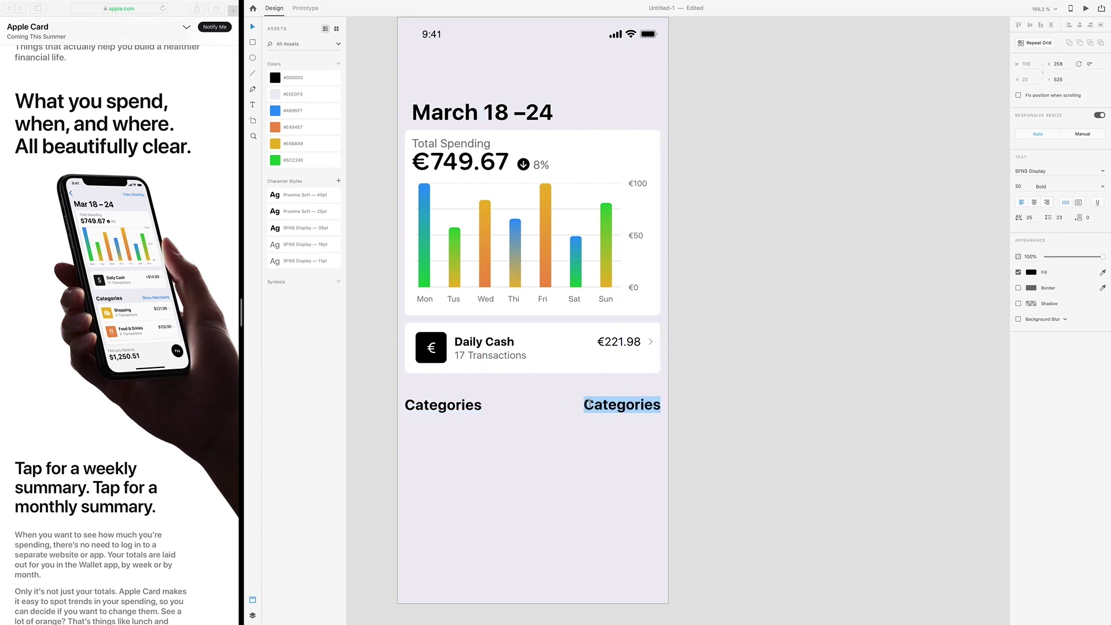
type("Show")
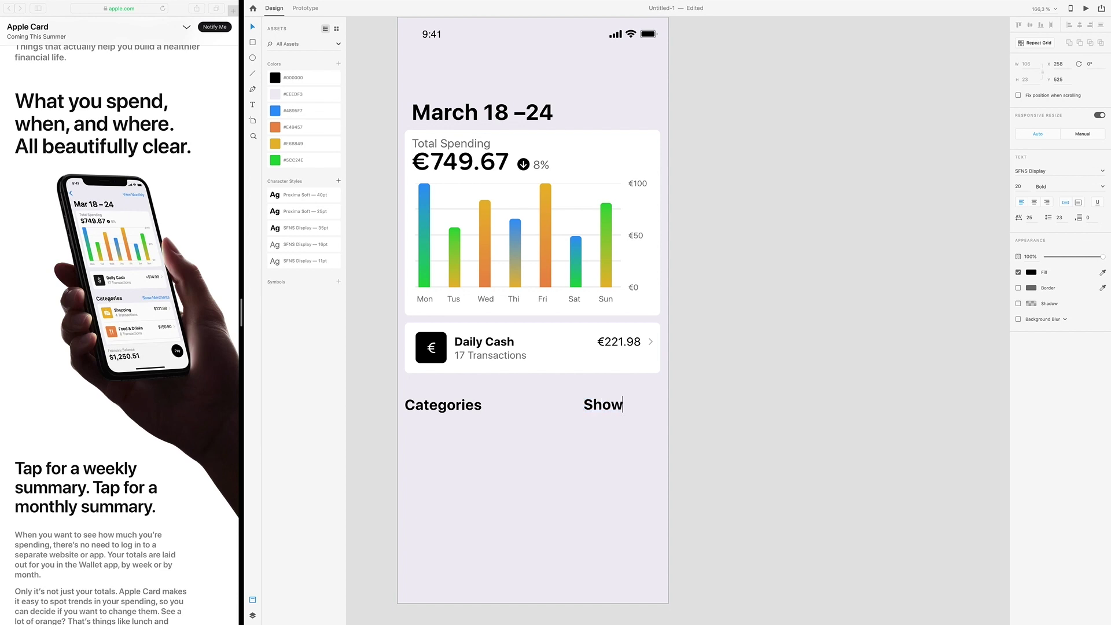
key("super+z")
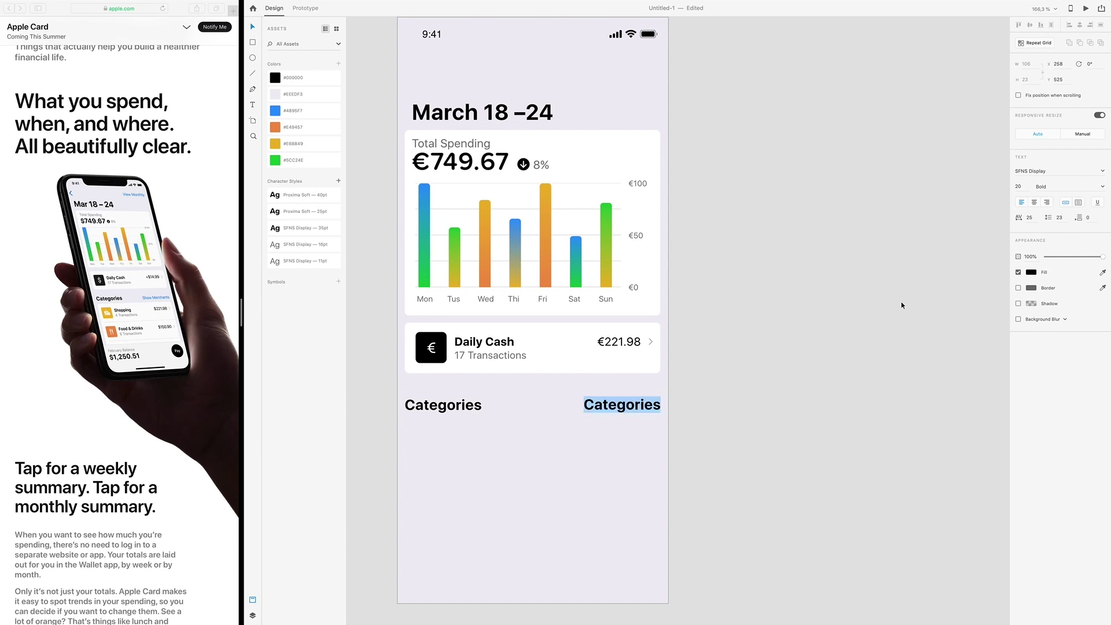
left_click(1047, 202)
type("Show")
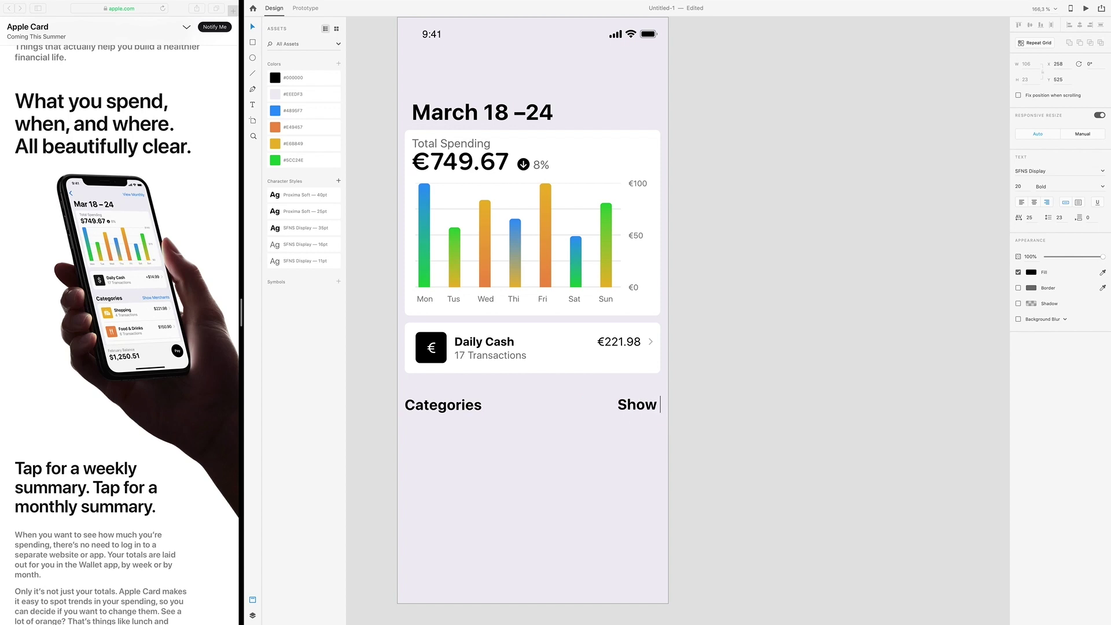
type(" Merchants")
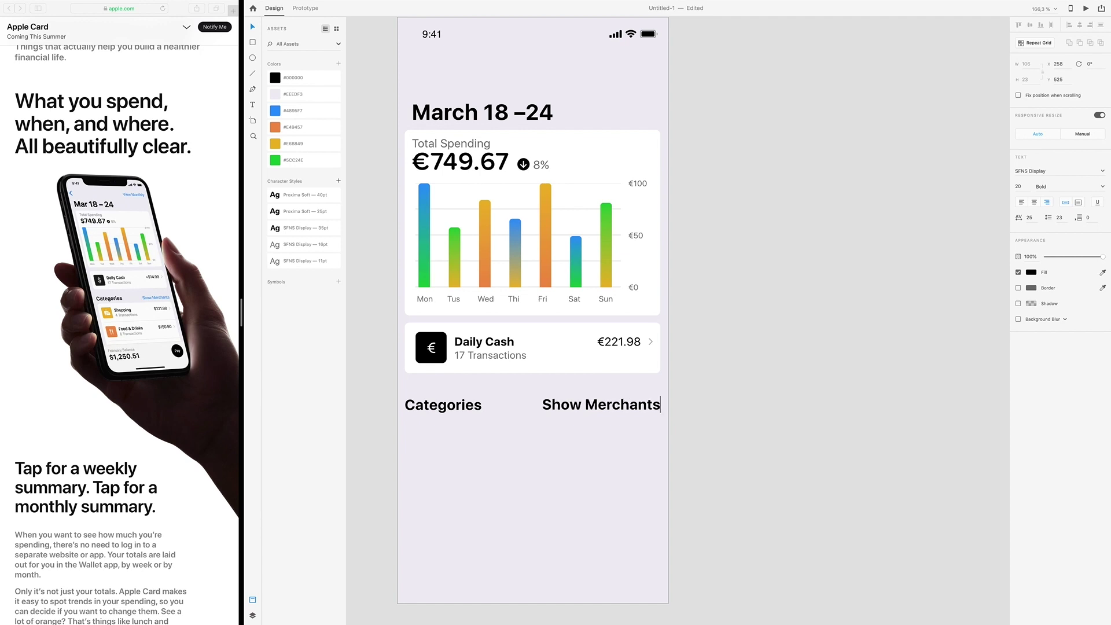
Format "Show Merchants" as 16 pt Regular and fill it with the saved blue swatch.
key("super+a")
left_click(1020, 187)
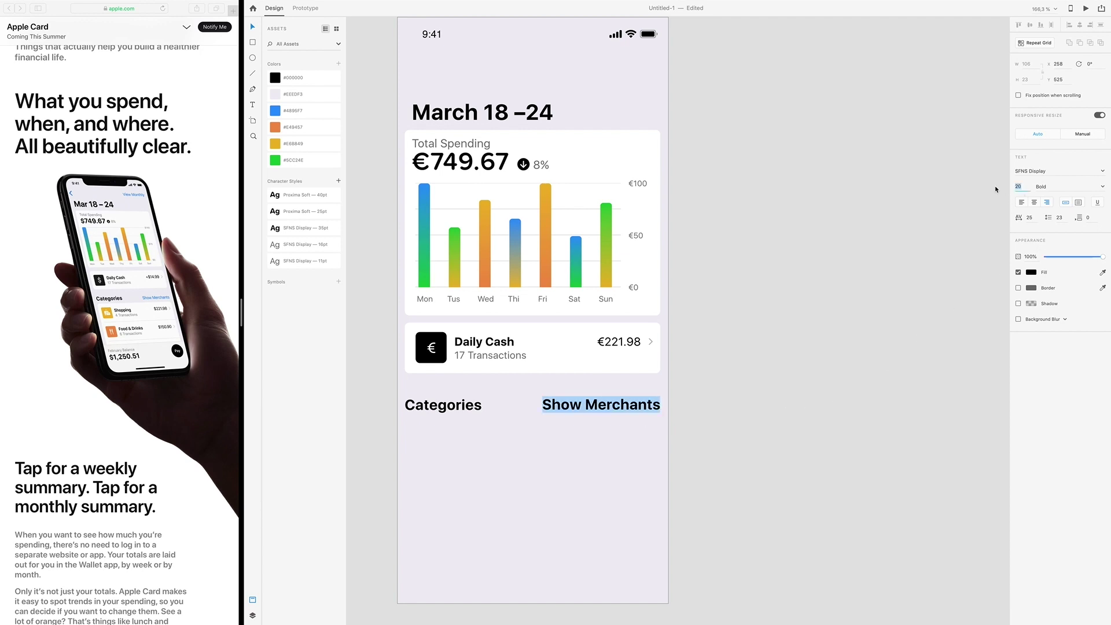
type("16")
key("Return")
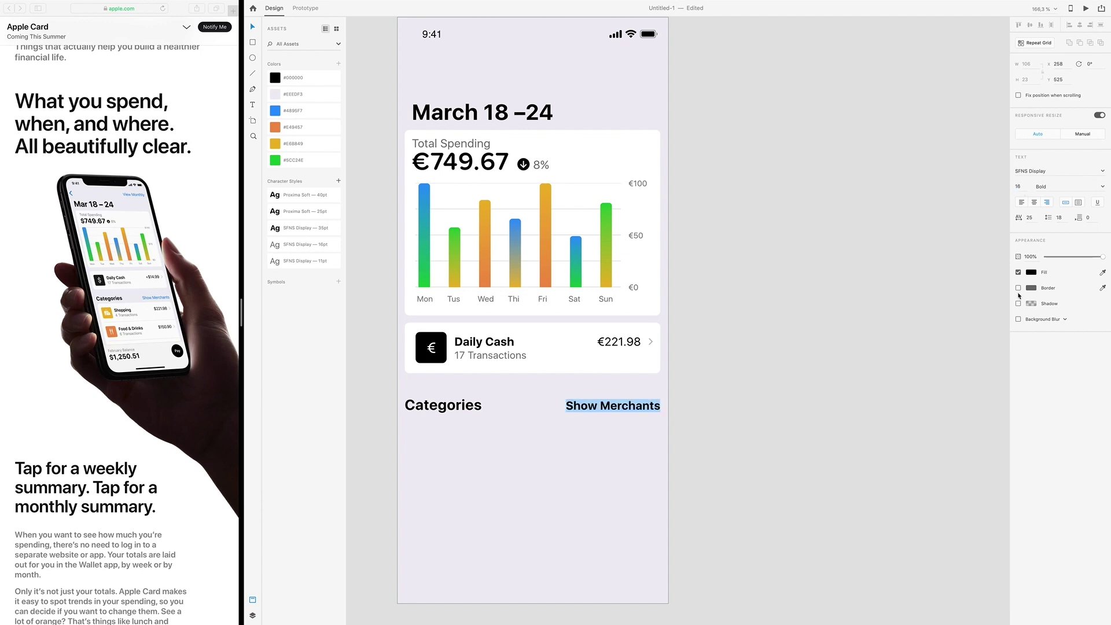
left_click(1102, 186)
left_click(1070, 202)
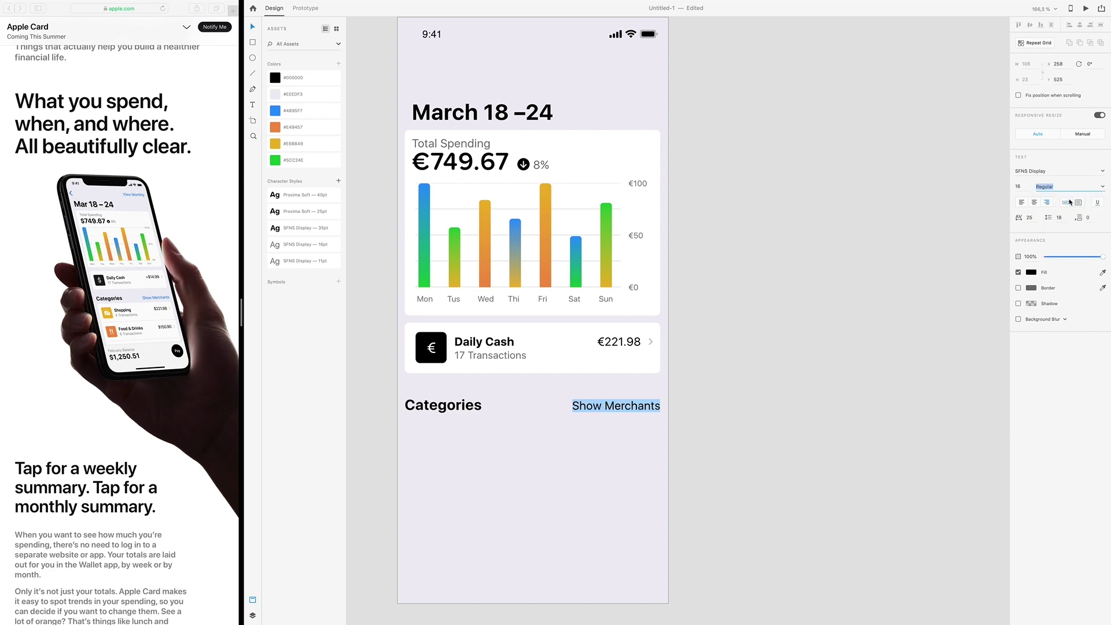
left_click(1031, 272)
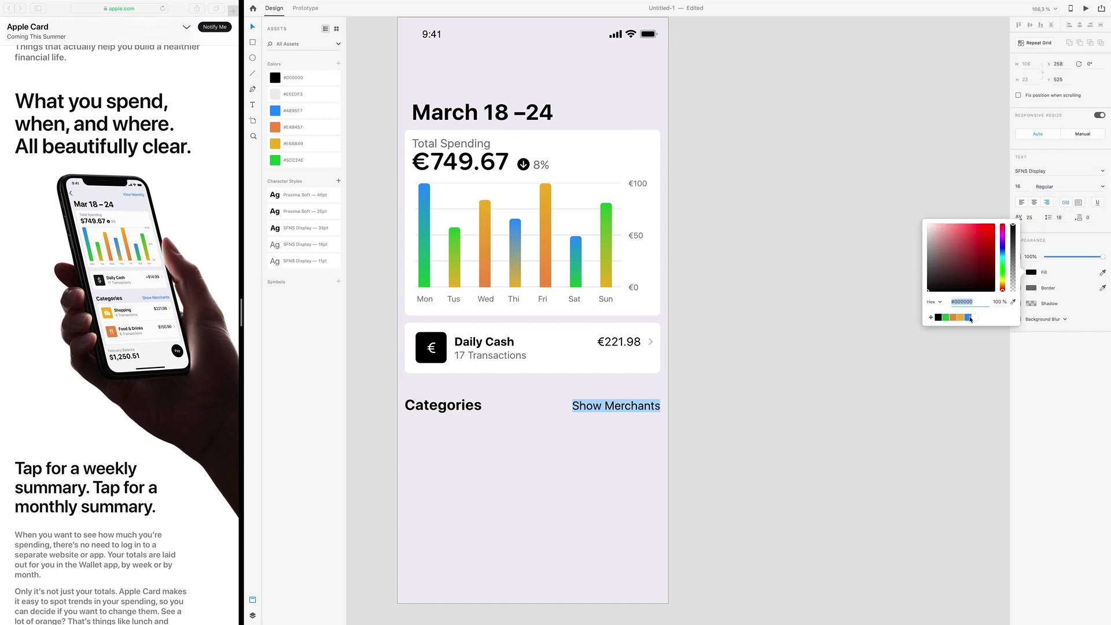
left_click(968, 317)
left_click(768, 360)
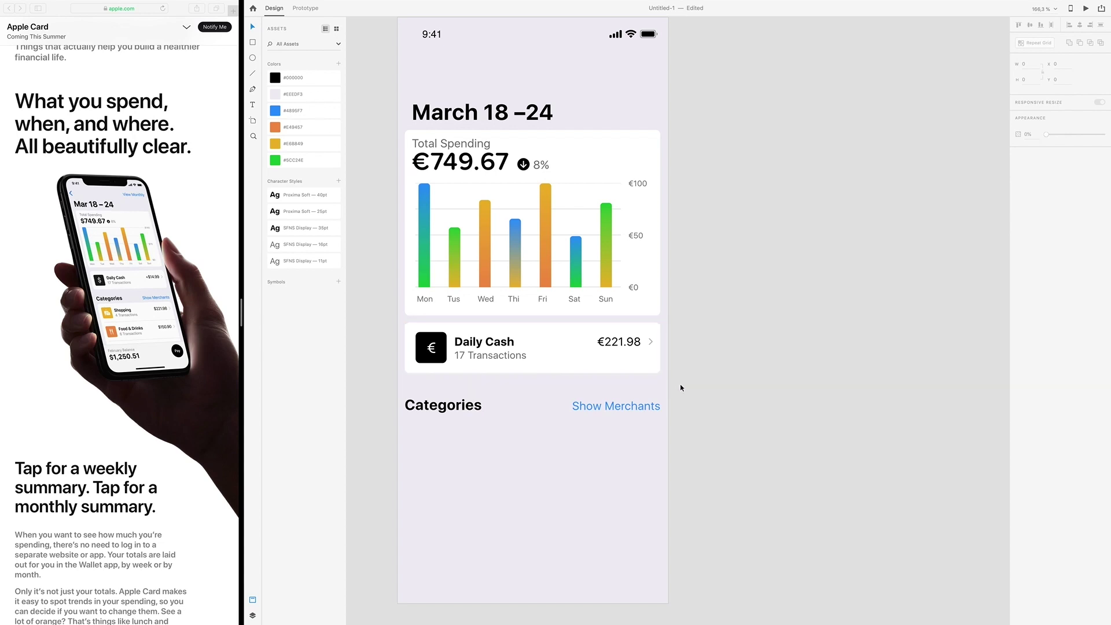
Copy the whole Daily Cash card below the Categories heading and extend the copy's white background to a height of 270.
left_click_drag(679, 378, 397, 328)
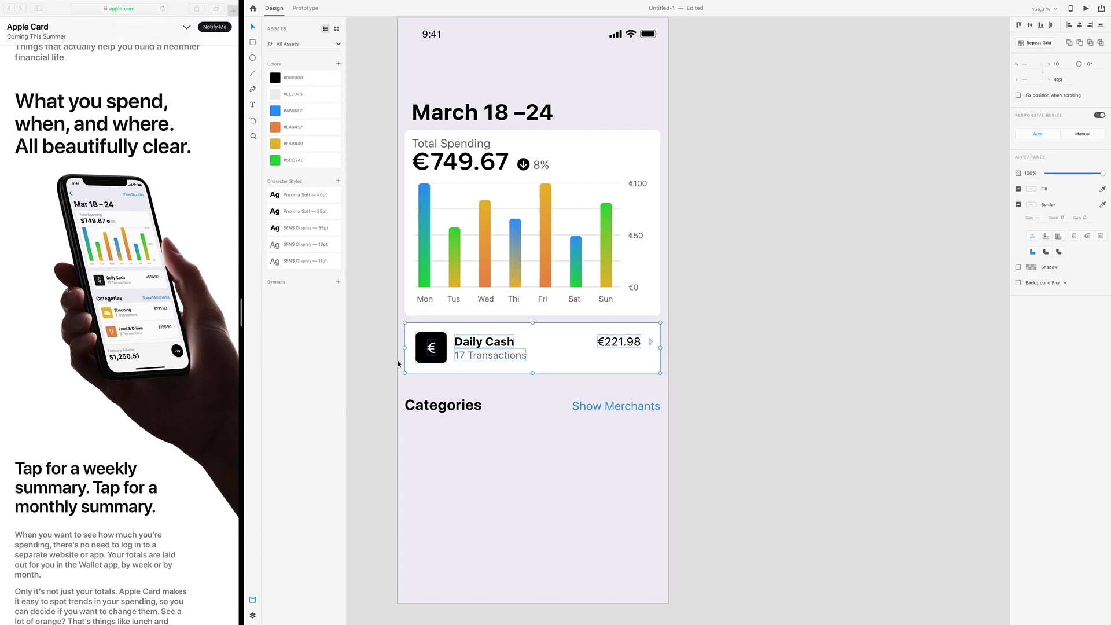
left_click_drag(556, 343, 523, 441)
left_click_drag(537, 489, 540, 616)
left_click(549, 497)
left_click(533, 470)
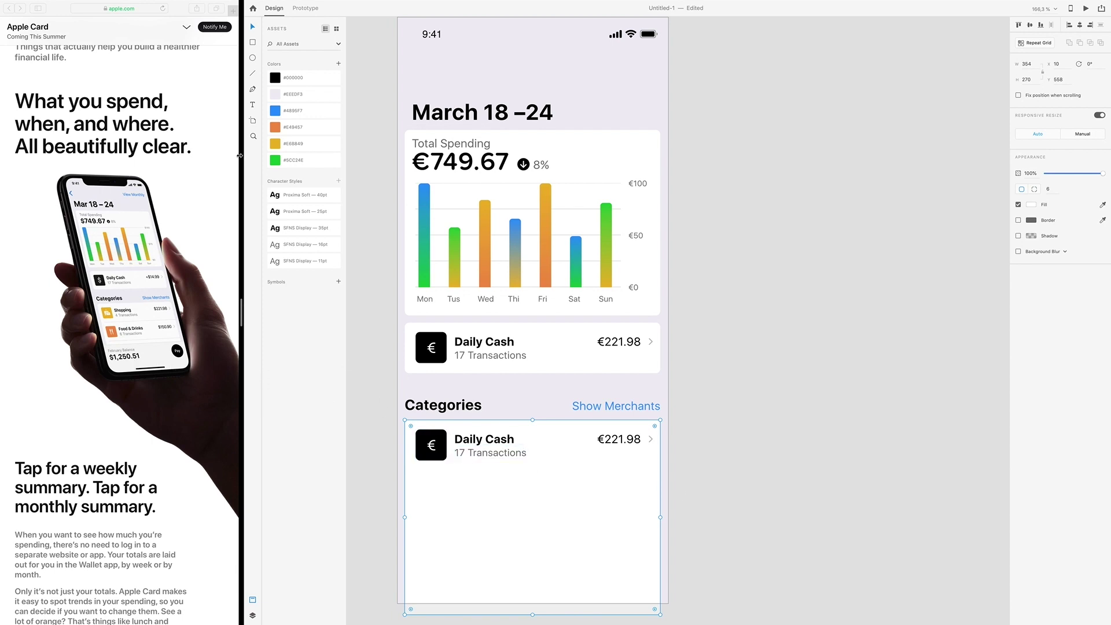
Draw a horizontal separator about 339 wide beneath the copied Daily Cash row, ending at the card's right edge, and color it #DEDEDE.
key("l")
left_click_drag(417, 471, 660, 471)
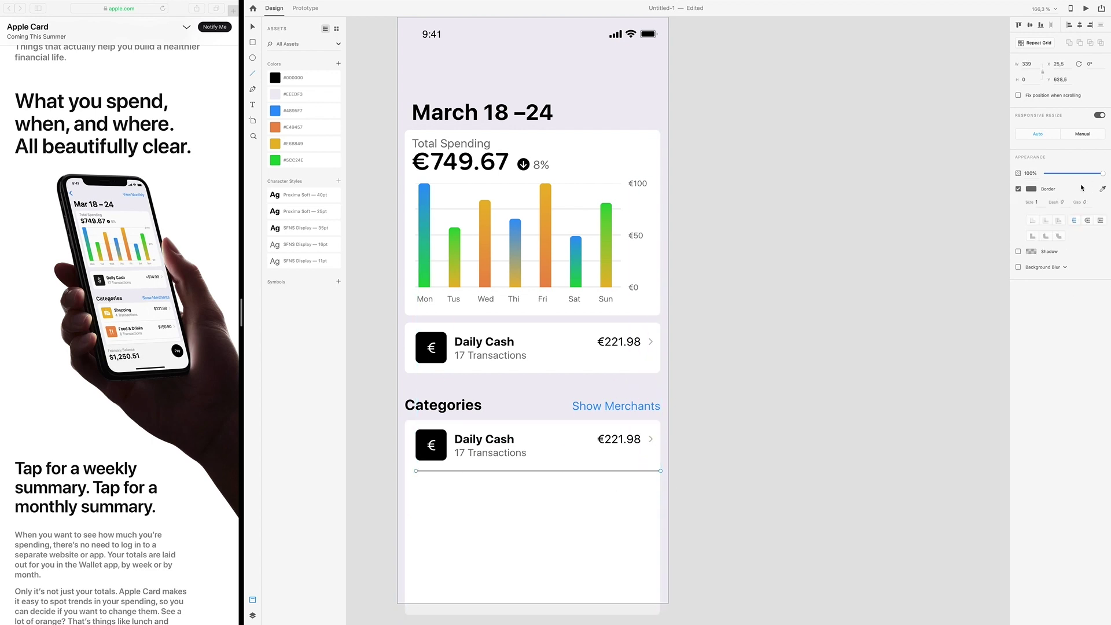
left_click(1031, 189)
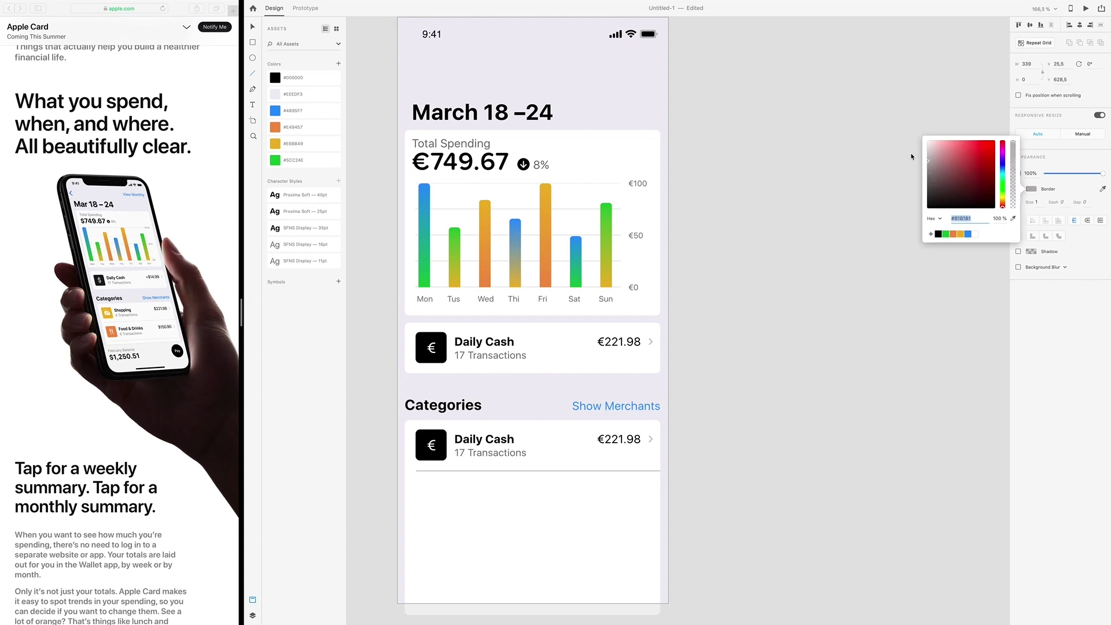
type("DEDEDE")
key("Return")
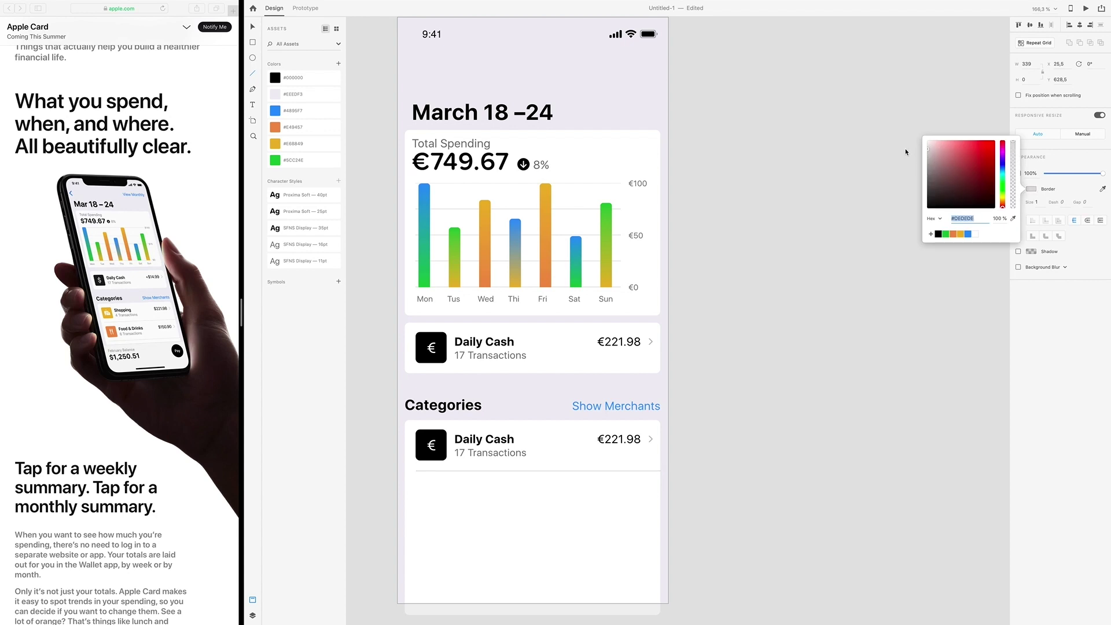
key("v")
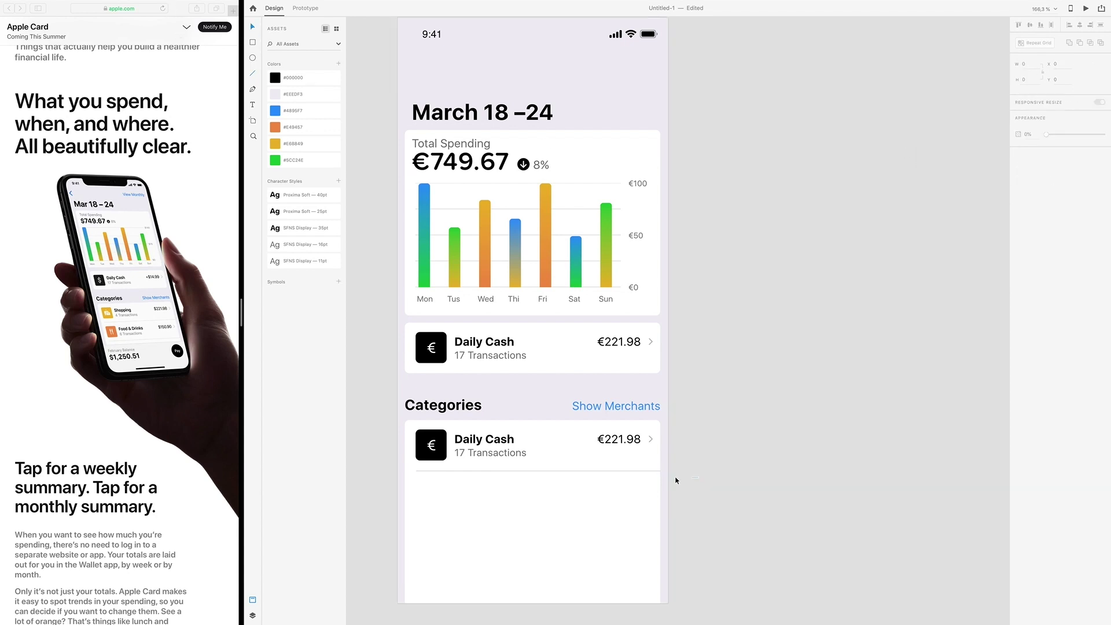
Turn the row contents and separator in the Categories card into a Repeat Grid of three rows, then ungroup the grid.
left_click(452, 460)
double_click(452, 461)
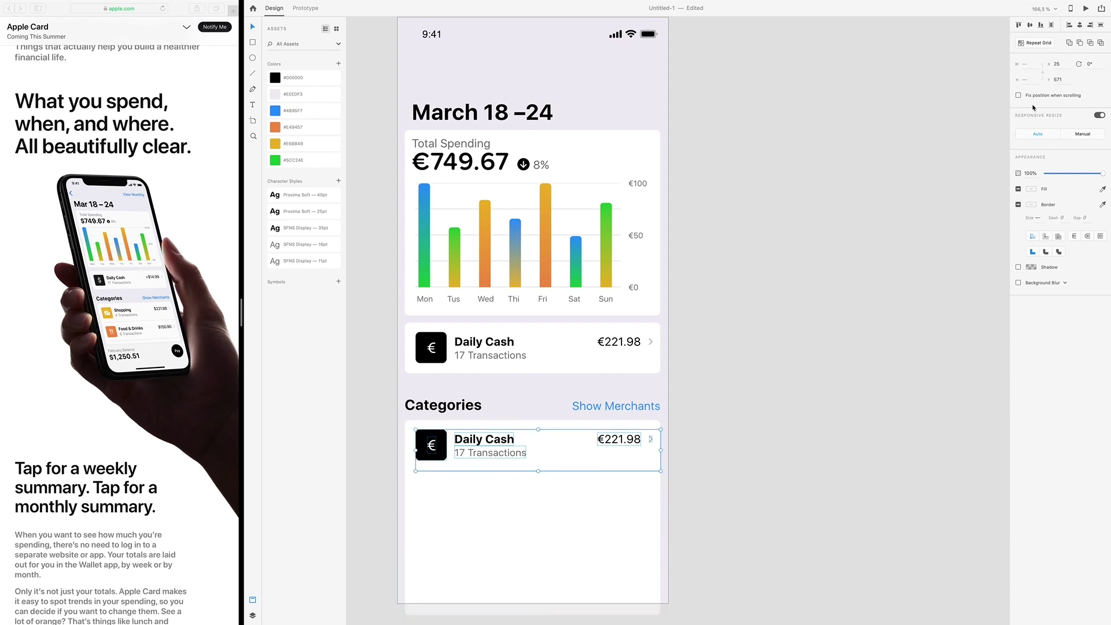
left_click(1036, 43)
left_click_drag(539, 471, 545, 582)
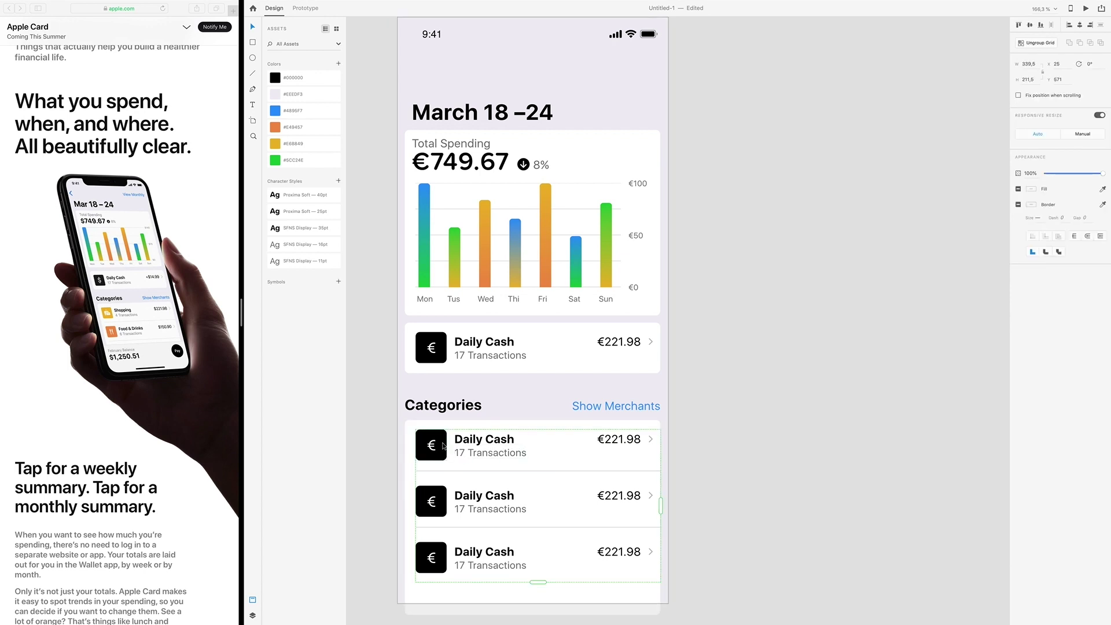
left_click(1035, 43)
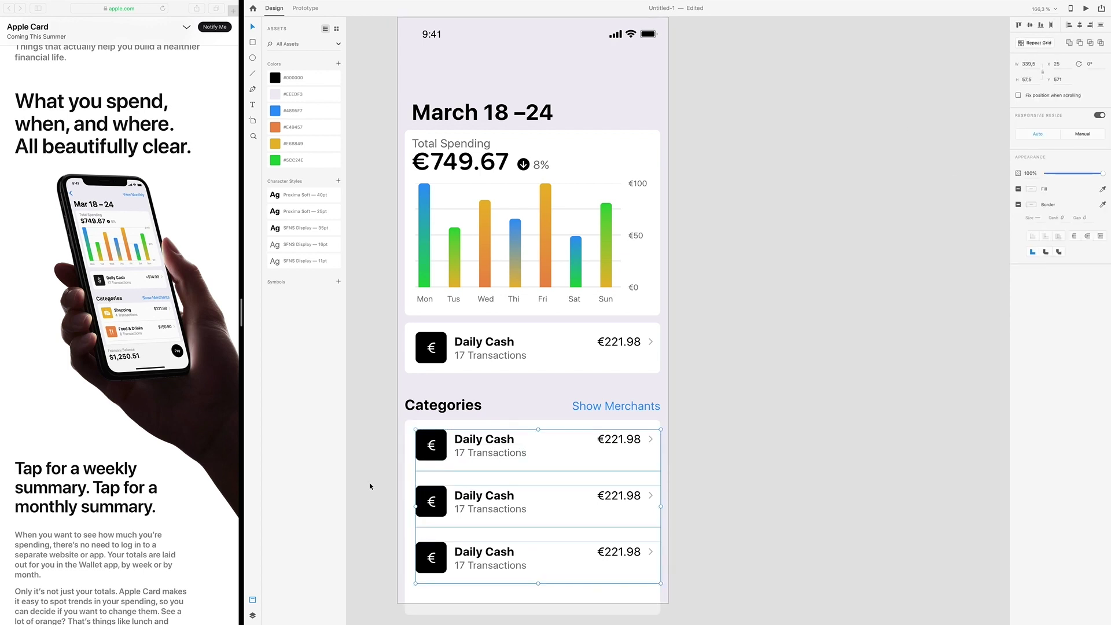
Fill the first Categories row's icon square with the saved yellow swatch and the second row's with the saved orange swatch.
double_click(443, 456)
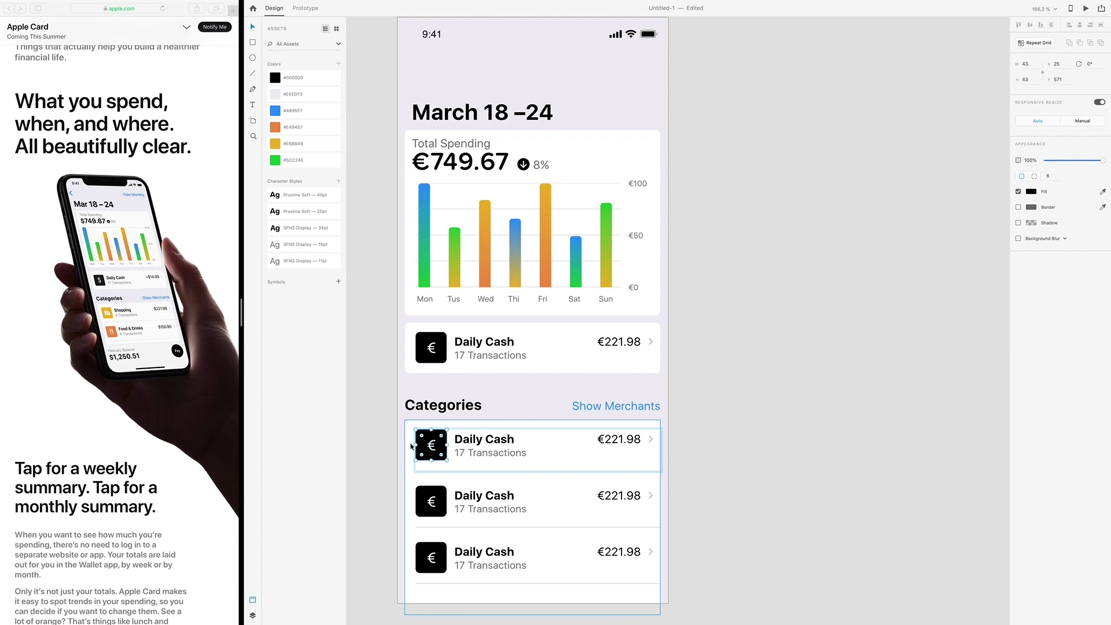
left_click(1031, 192)
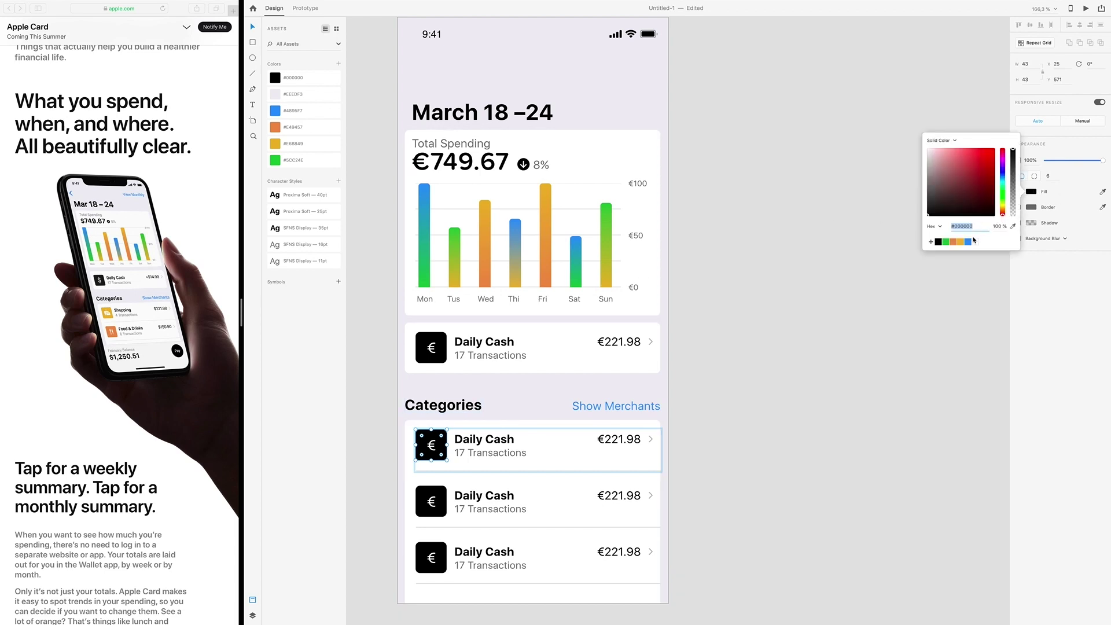
left_click(961, 242)
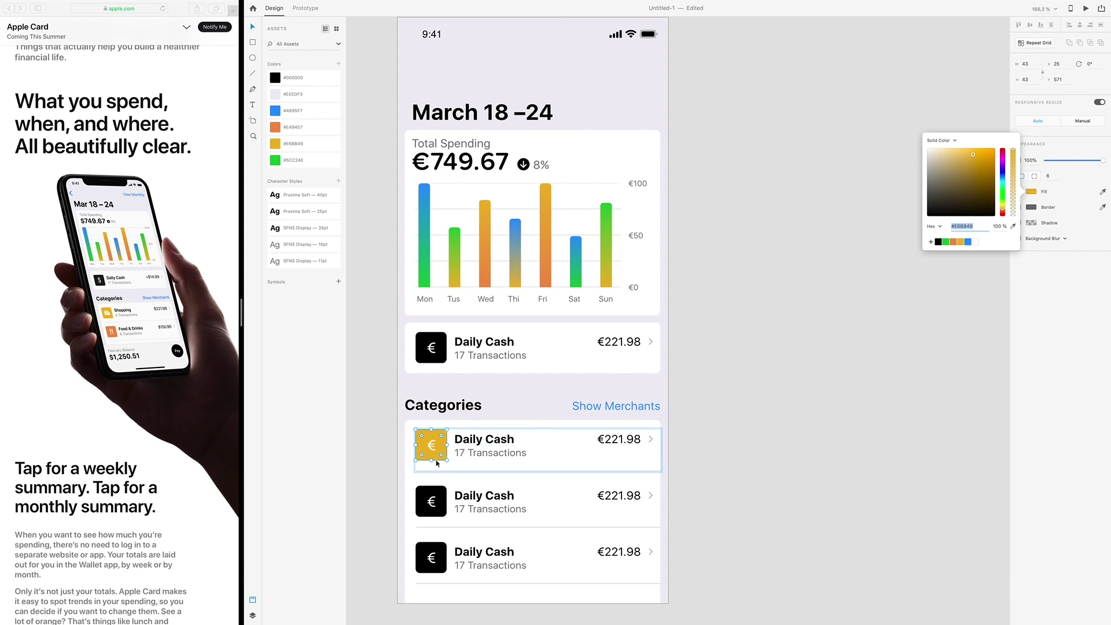
left_click(441, 490)
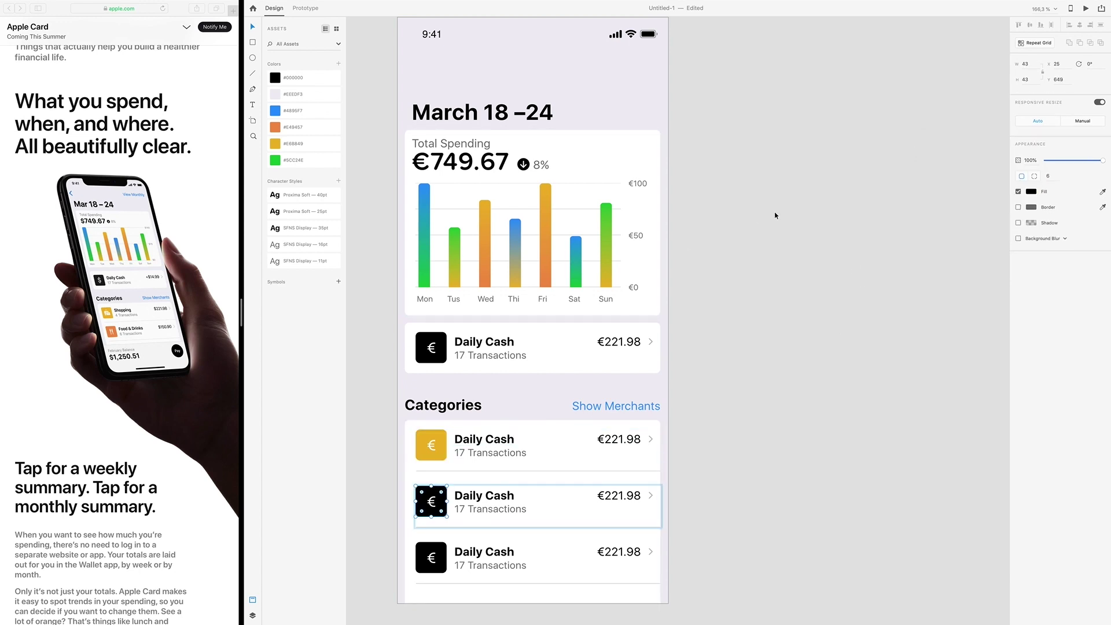
left_click(1031, 192)
left_click(955, 242)
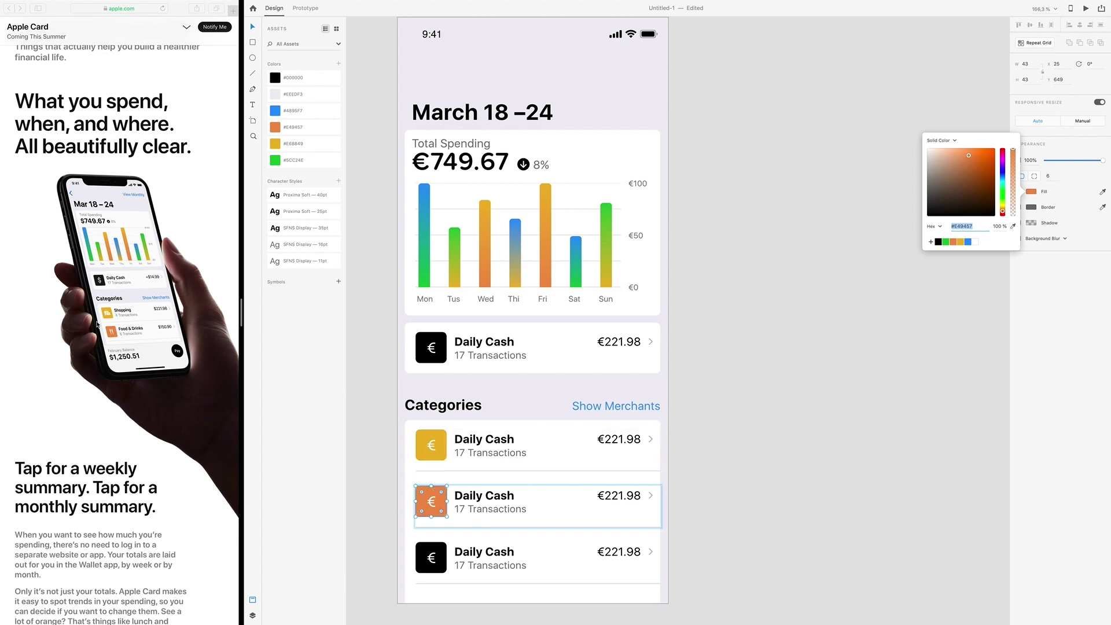
left_click(381, 438)
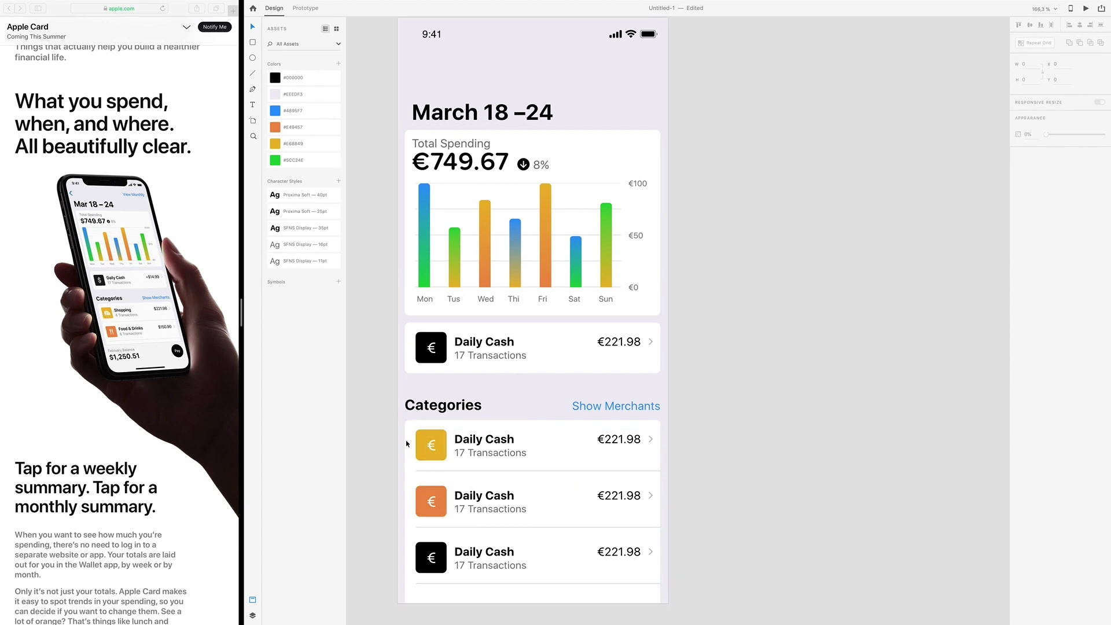
Rename the first Categories row's title to "Shopping".
double_click(468, 439)
double_click(468, 437)
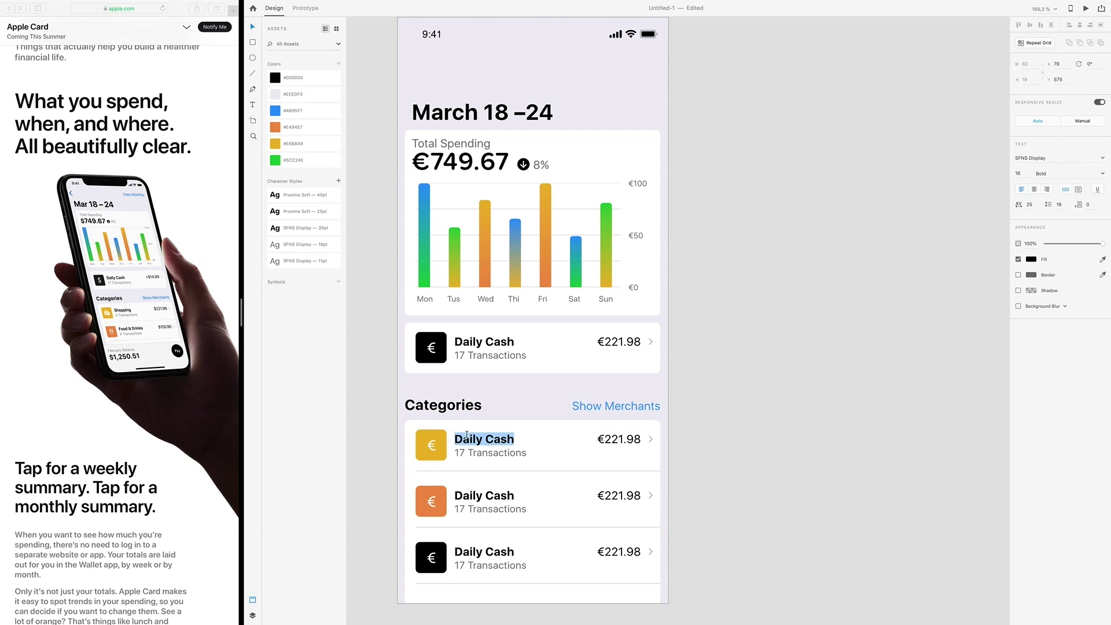
type("Shopping")
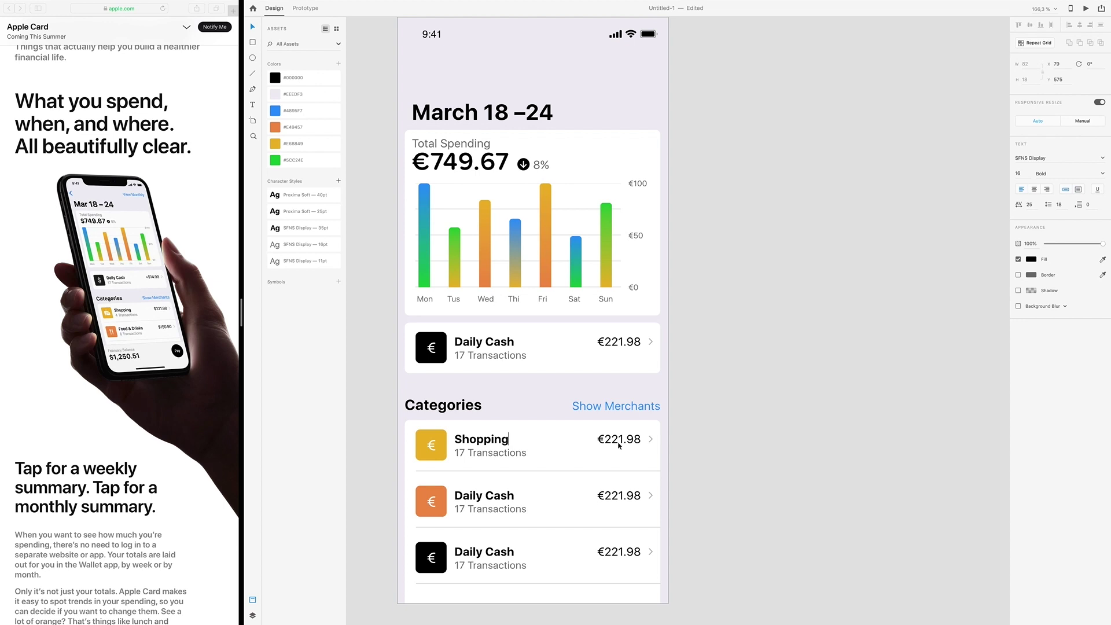
Change the amount in the standalone Daily Cash card above Categories to €14.99.
double_click(614, 342)
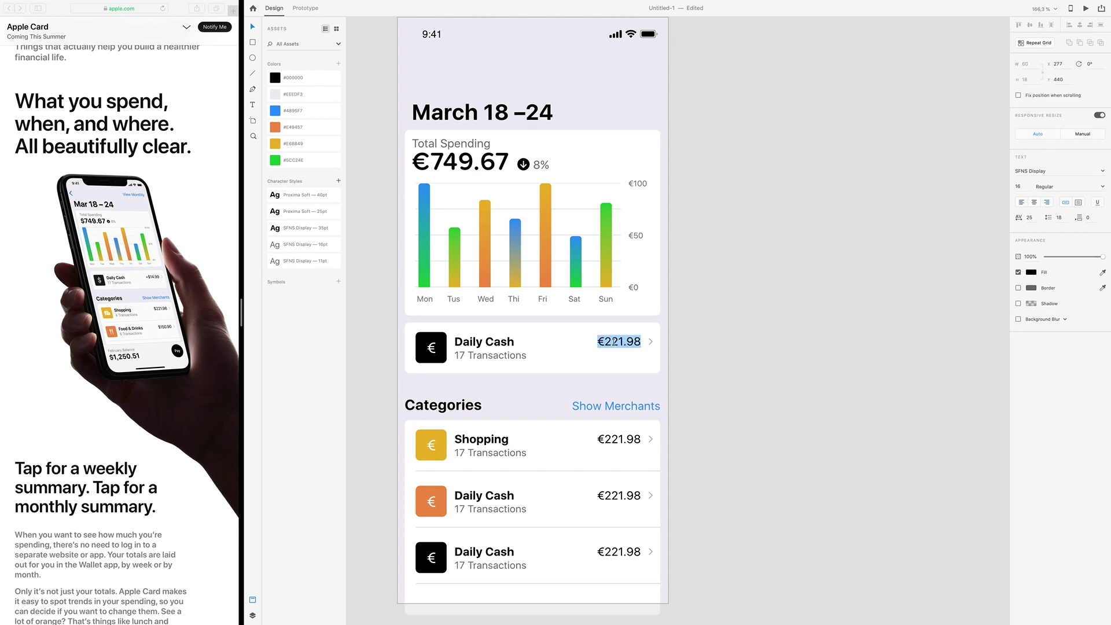
left_click(615, 342)
left_click_drag(604, 341, 622, 342)
type("14")
left_click_drag(639, 341, 635, 342)
type("9")
Change the amount in the second Categories row to €150.90.
left_click(612, 495)
double_click(607, 496)
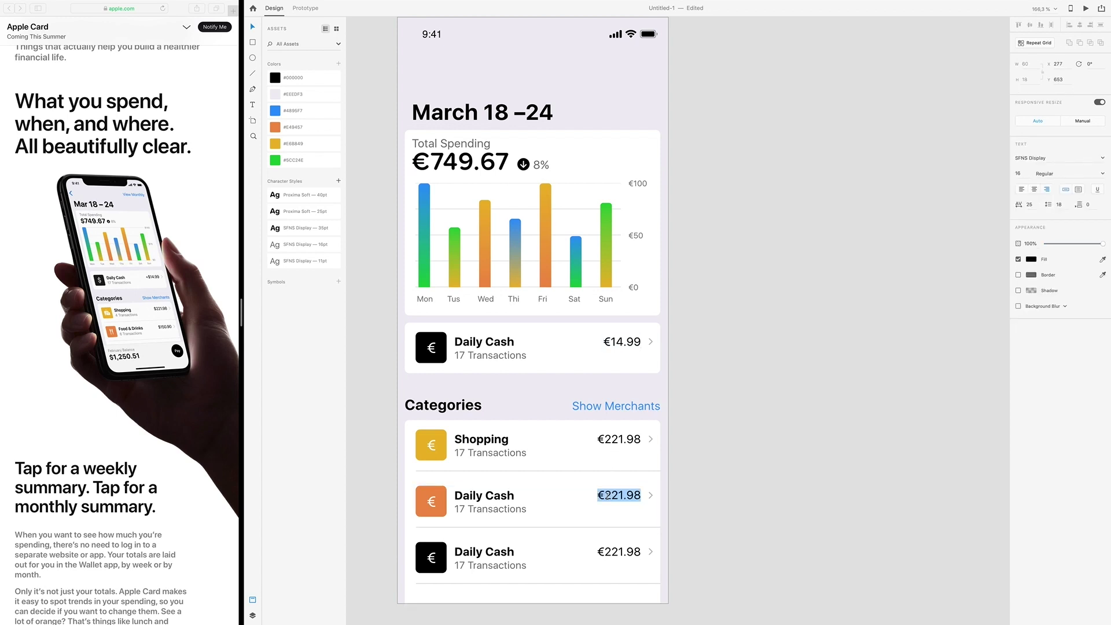
left_click_drag(605, 496, 637, 493)
type("150.90")
Set the Shopping row's subtitle to "4 Transactions" and the second Categories row's subtitle to "6 Transactions".
left_click(483, 457)
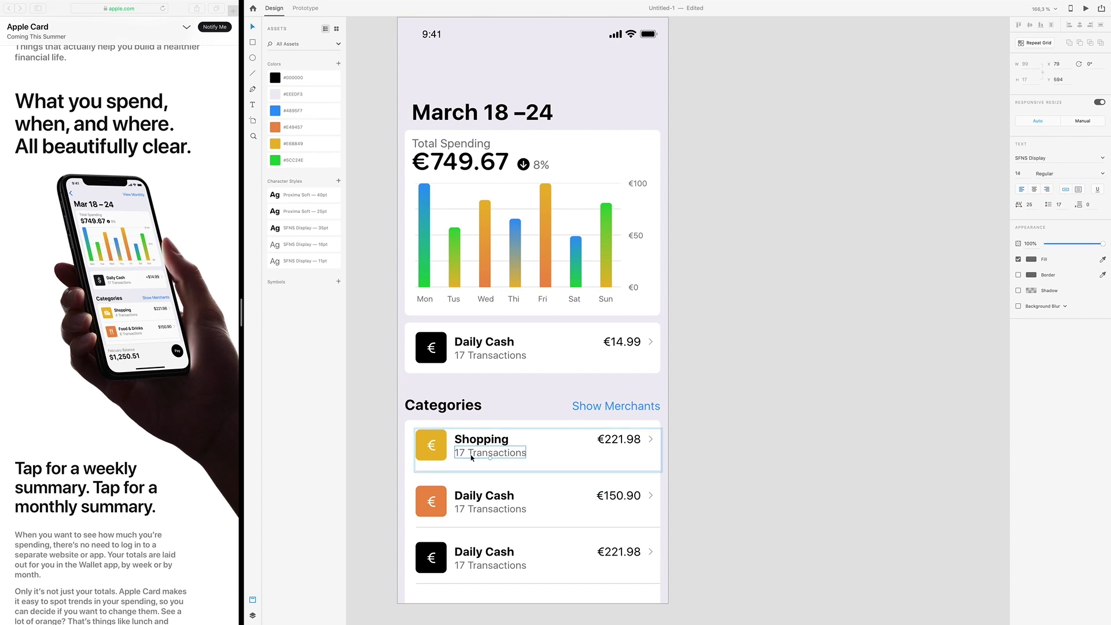
double_click(472, 457)
left_click_drag(466, 452, 454, 451)
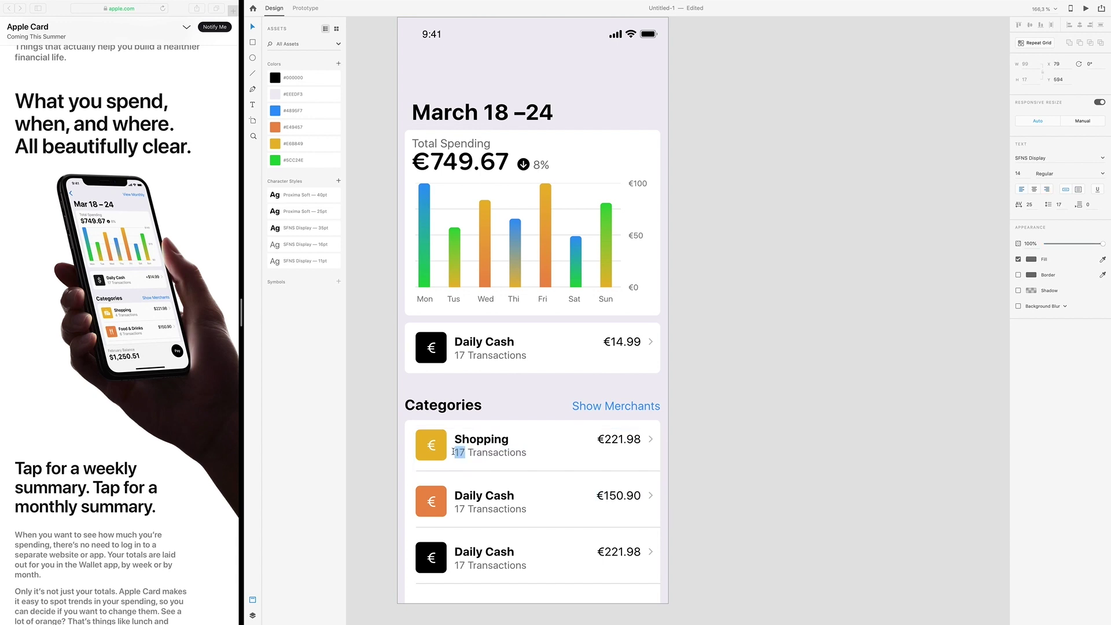
type("4")
left_click(485, 511)
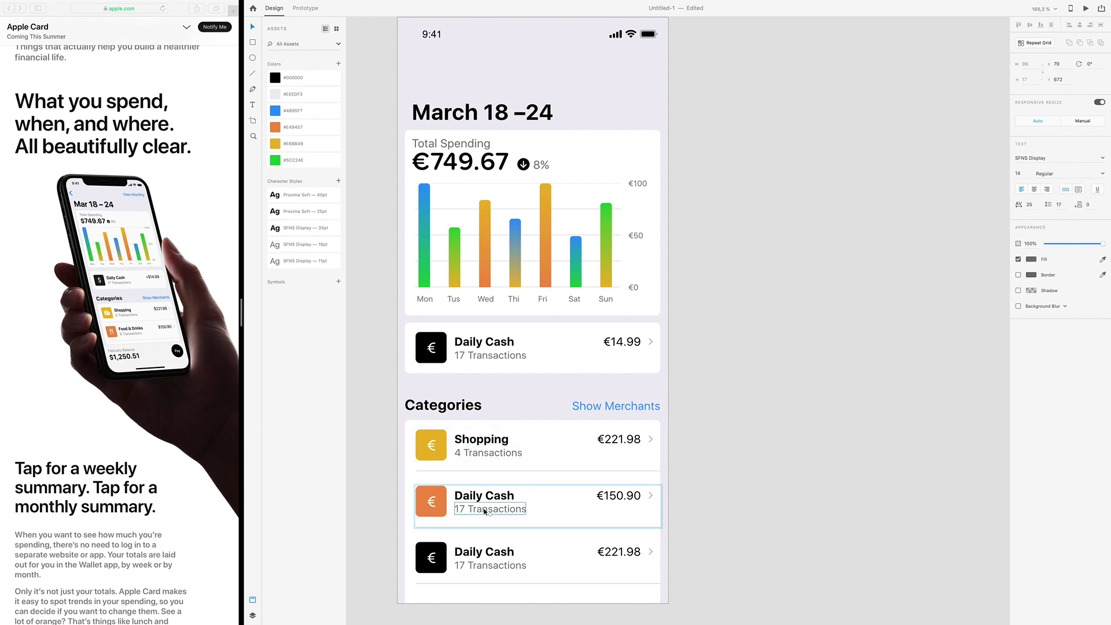
double_click(463, 511)
left_click_drag(467, 510, 443, 508)
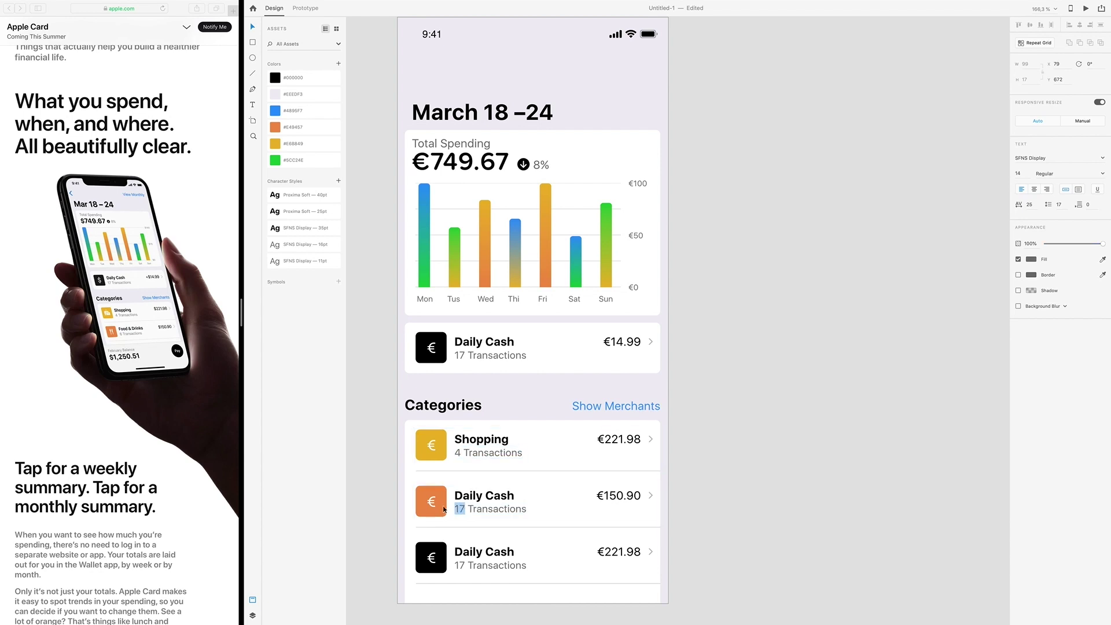
type("6")
Rename the second Categories row's title to "Food & Drinks".
double_click(482, 495)
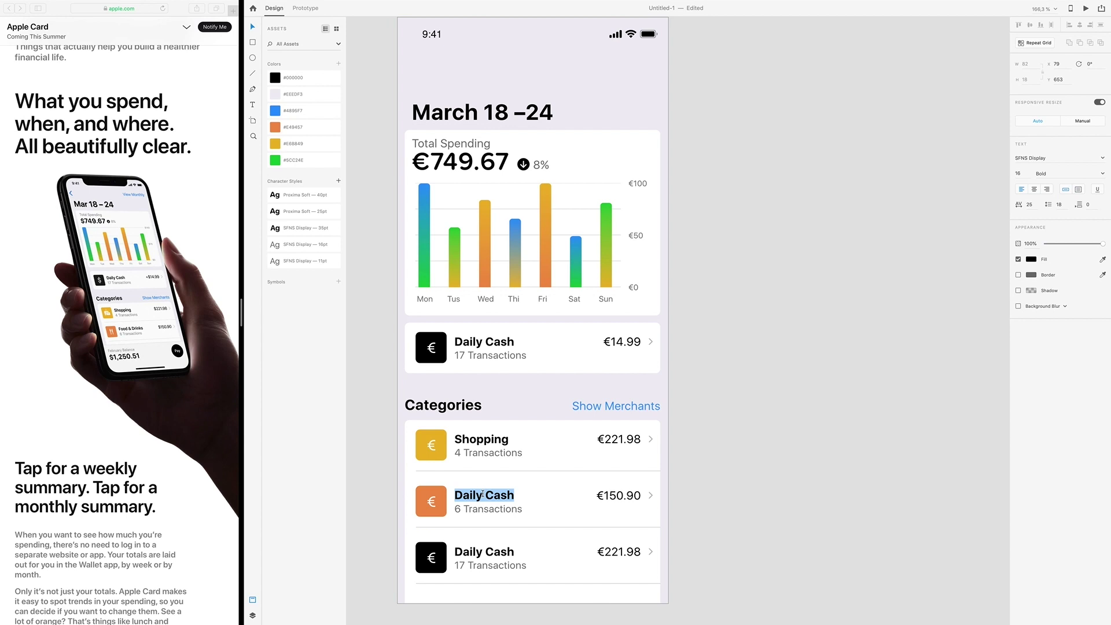
type("Foo")
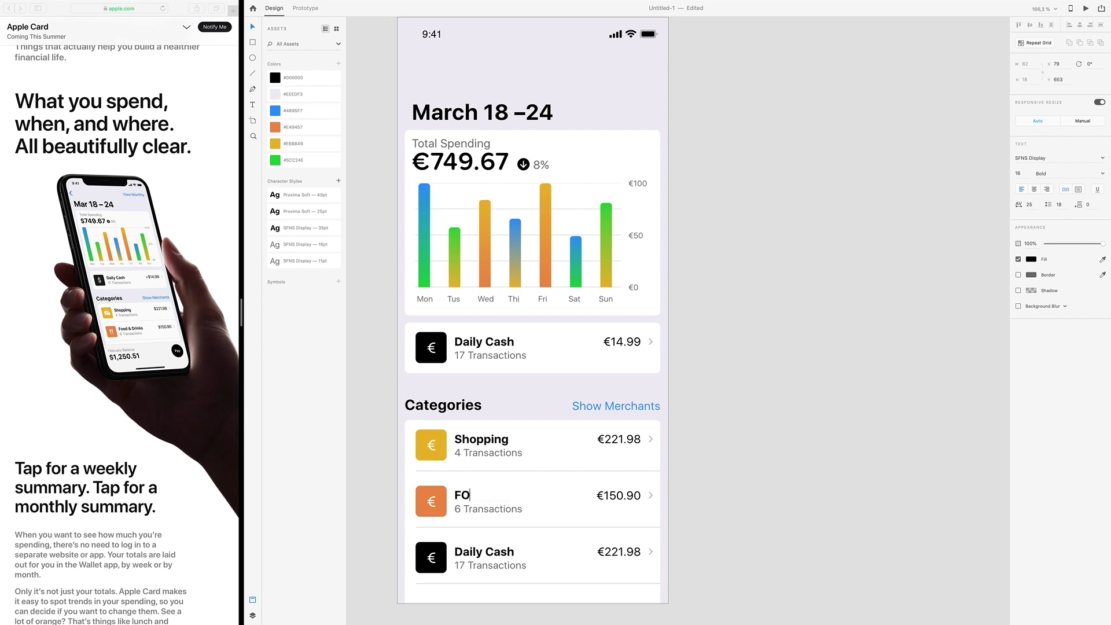
type("d & Drinks")
key("Escape")
scroll(384, 489, "down", 2)
scroll(385, 490, "up", 2)
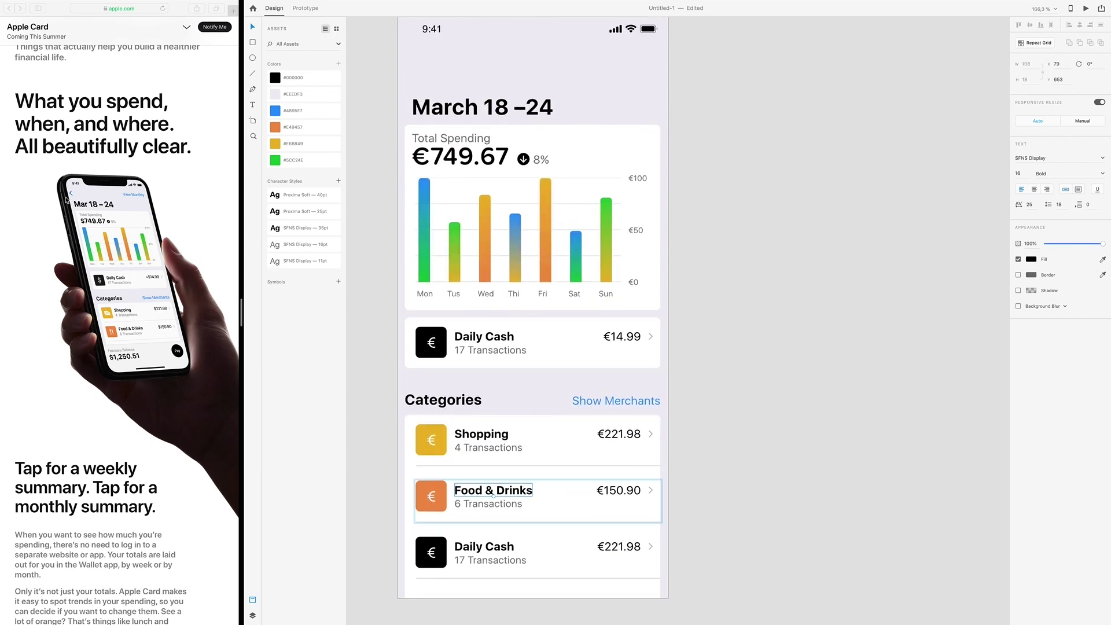
Place a copy of the "Show Merchants" link below the status bar at Y 54, keeping its horizontal alignment.
left_click(617, 399)
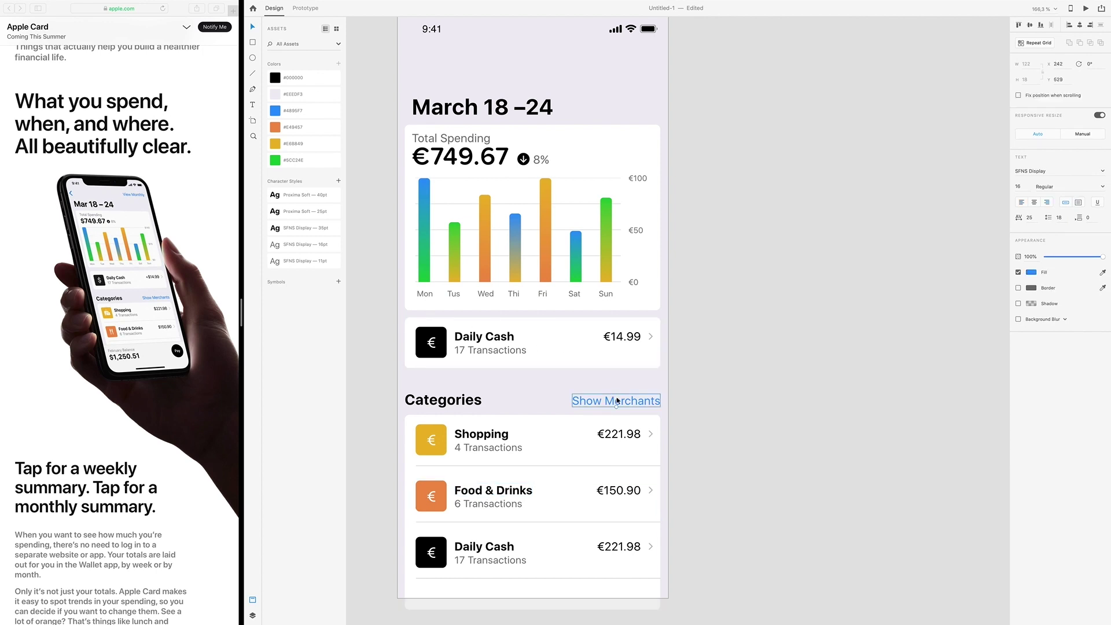
left_click_drag(617, 398, 624, 59)
scroll(618, 94, "up", 1)
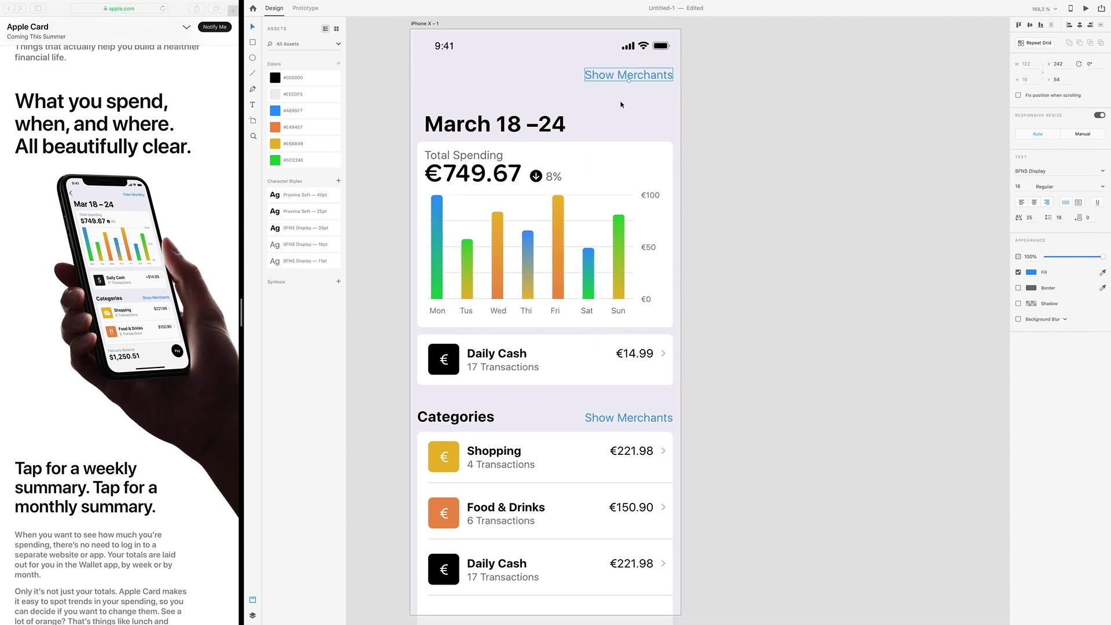
Create a back arrow above the date heading from a copy of the Daily Cash chevron, rotated 180°, with a saved-blue border of size 2.
double_click(663, 355)
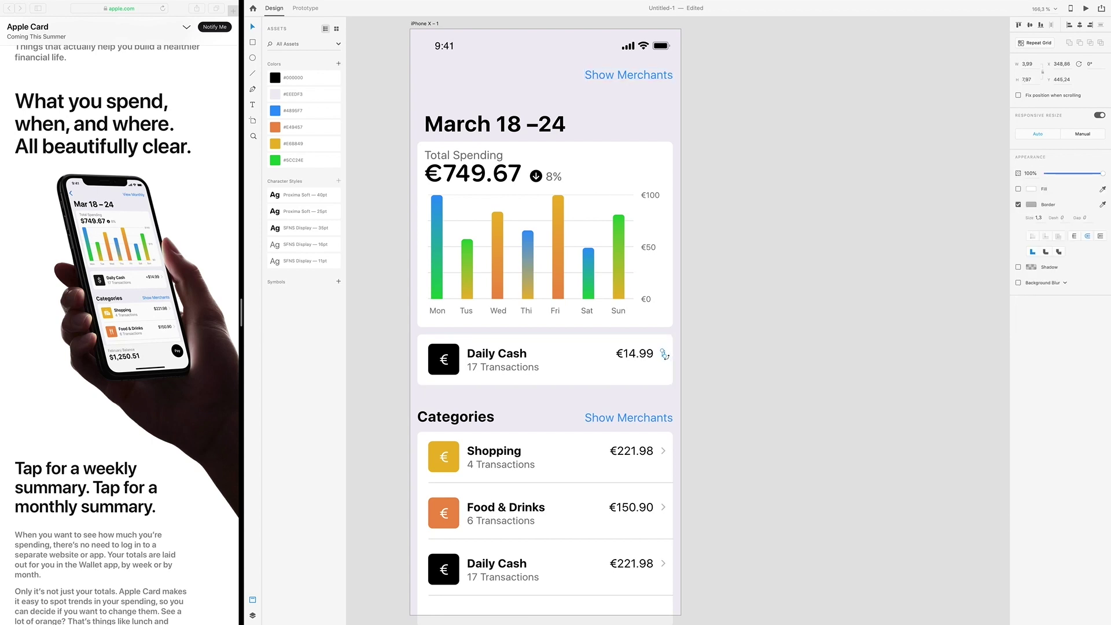
left_click_drag(665, 355, 434, 69)
left_click(1032, 204)
left_click(971, 252)
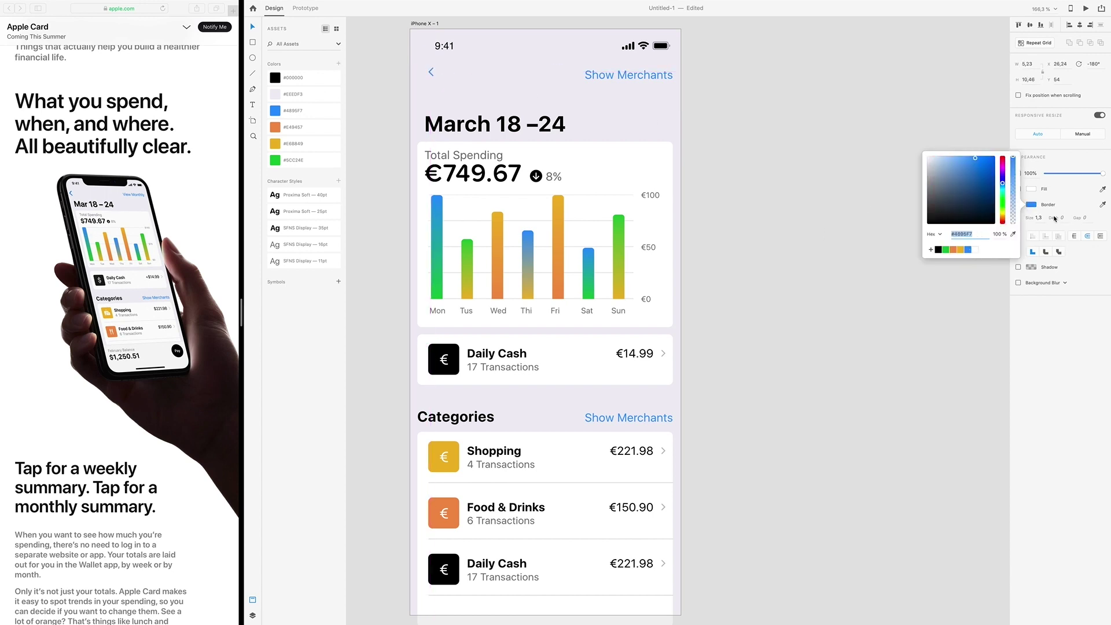
left_click(1026, 219)
type("2")
key("Return")
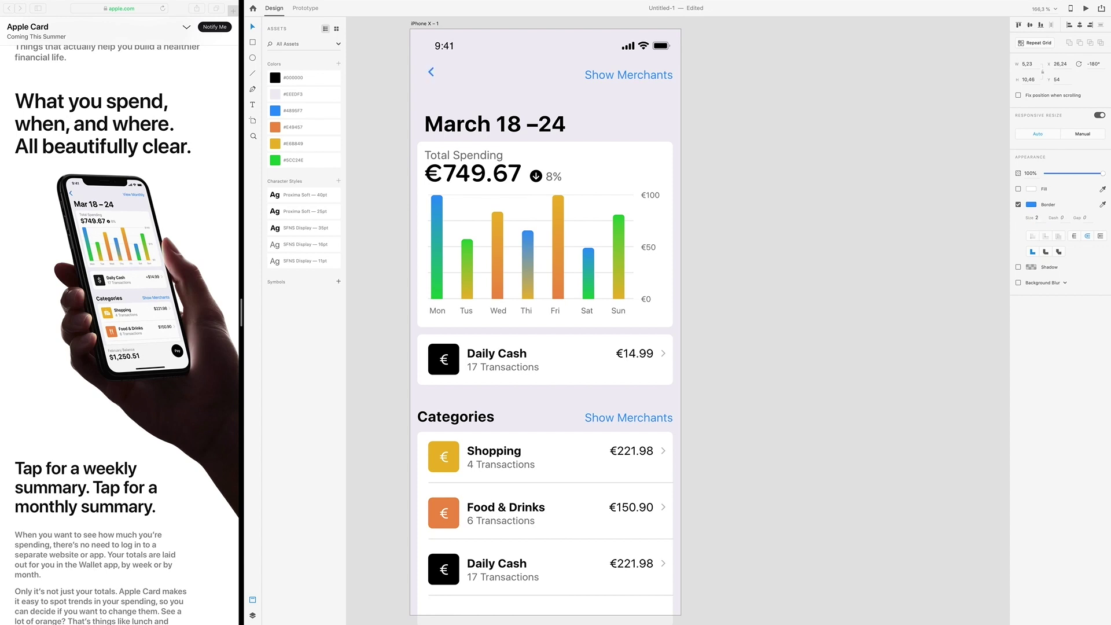
Align the March 18 –24 heading at X 10 and the back arrow with the left edge of the cards.
left_click(438, 79)
left_click_drag(434, 76, 429, 80)
left_click_drag(460, 133, 452, 135)
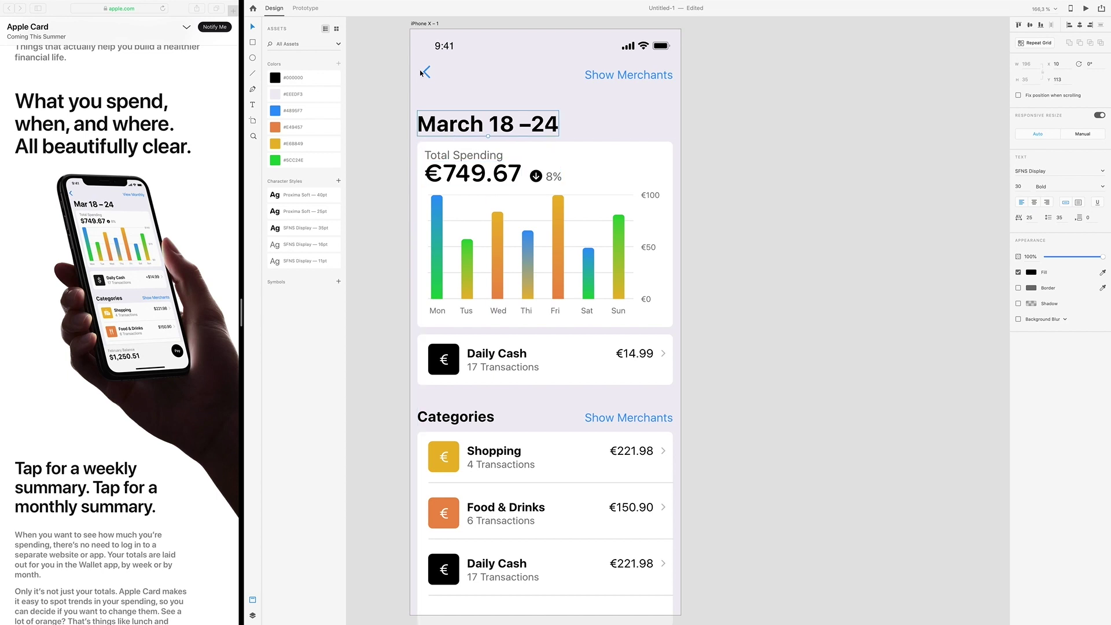
key("Escape")
left_click_drag(429, 77, 421, 77)
left_click(380, 112)
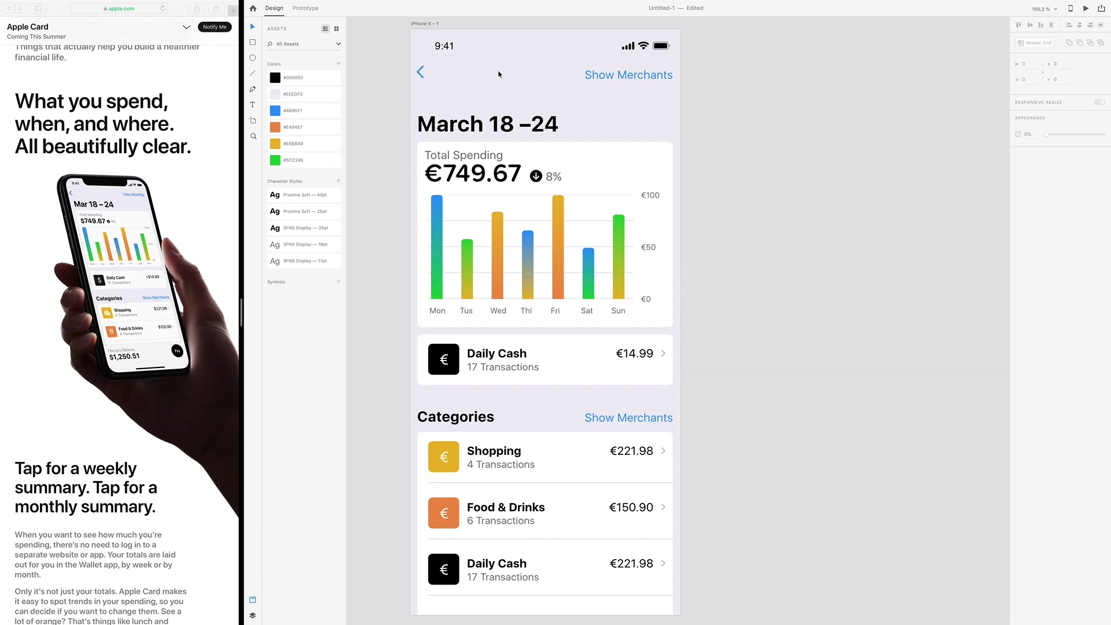
Draw a borderless 375 × 97 rectangle across the artboard's bottom and fill it with the light gray sampled from the reference phone's bottom bar.
scroll(508, 142, "down", 3)
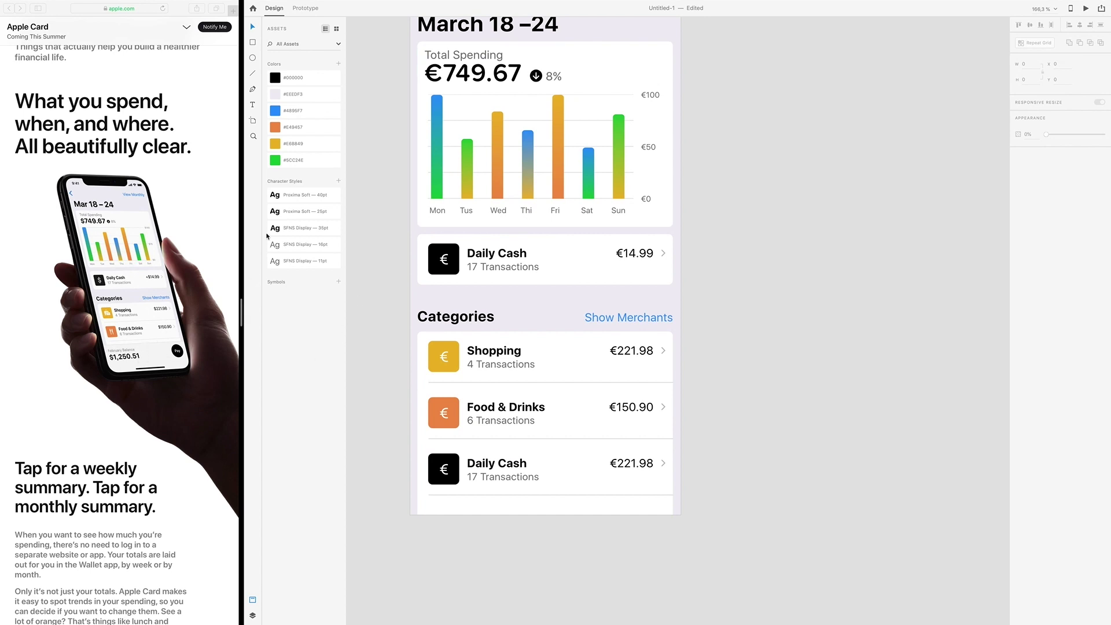
left_click(253, 43)
left_click_drag(410, 445, 682, 515)
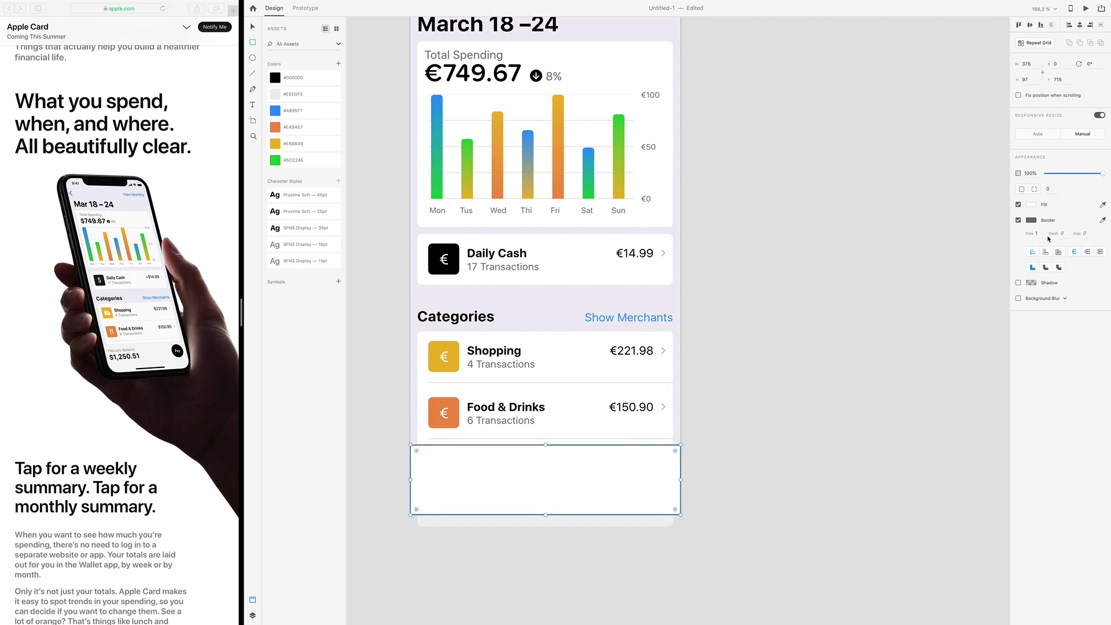
left_click(1019, 220)
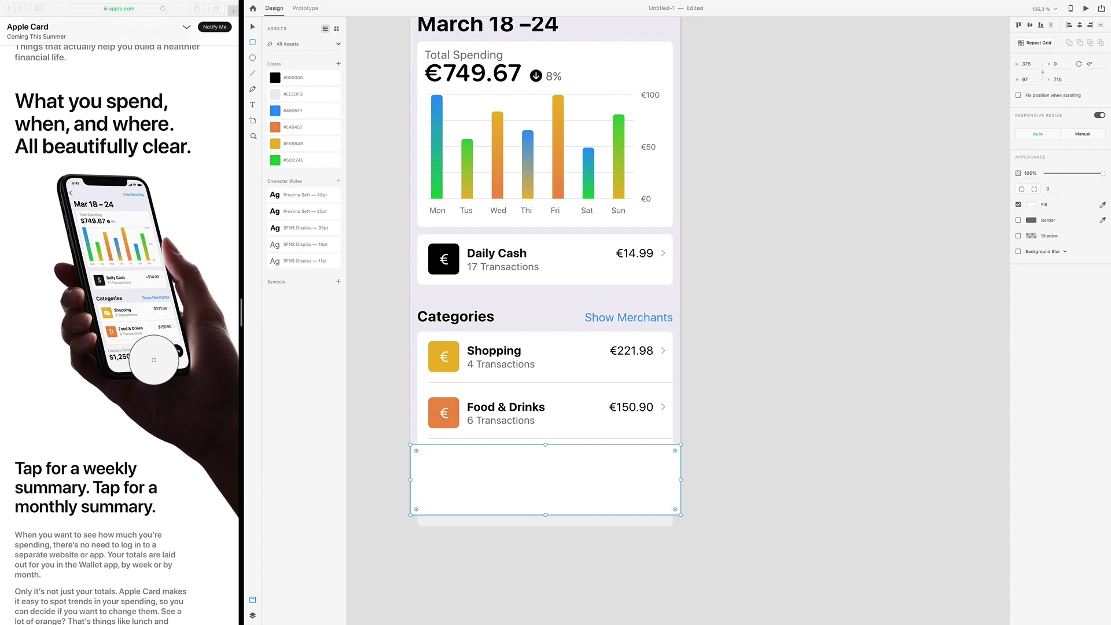
left_click(155, 359)
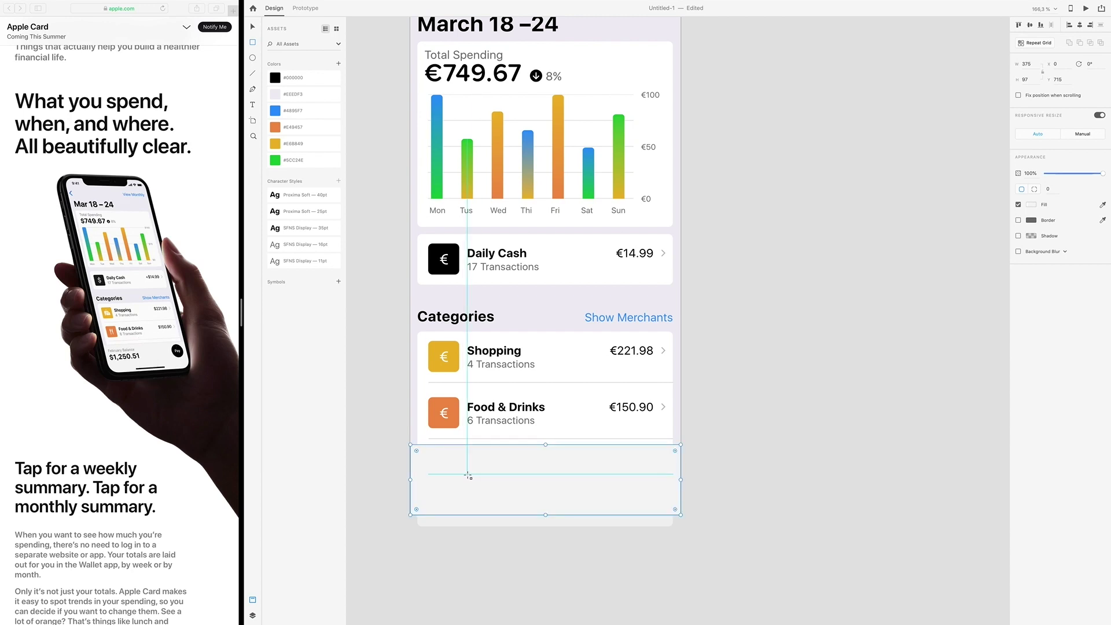
Draw a light gray horizontal line 375 wide and place it along the top edge of the bottom bar.
left_click(253, 74)
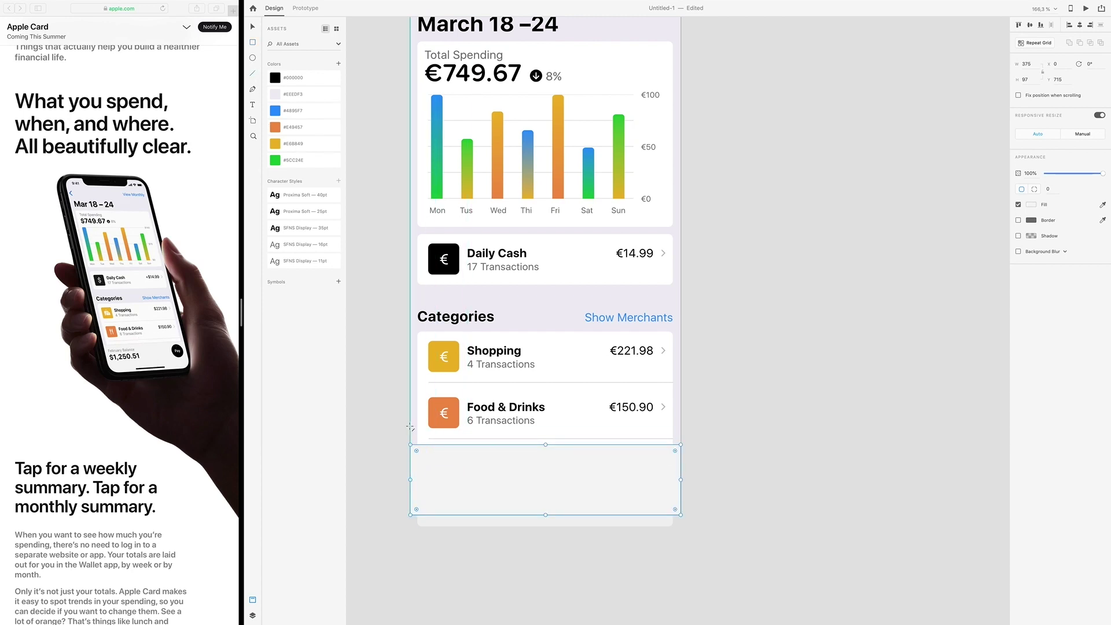
left_click_drag(410, 426, 682, 442)
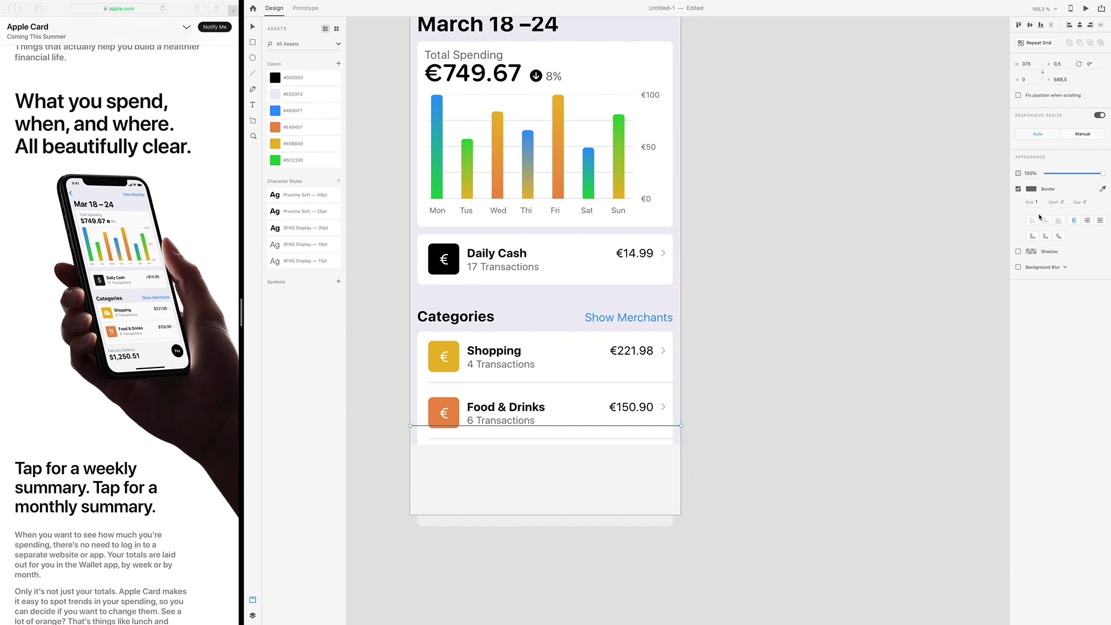
left_click(1032, 189)
left_click_drag(920, 166, 916, 154)
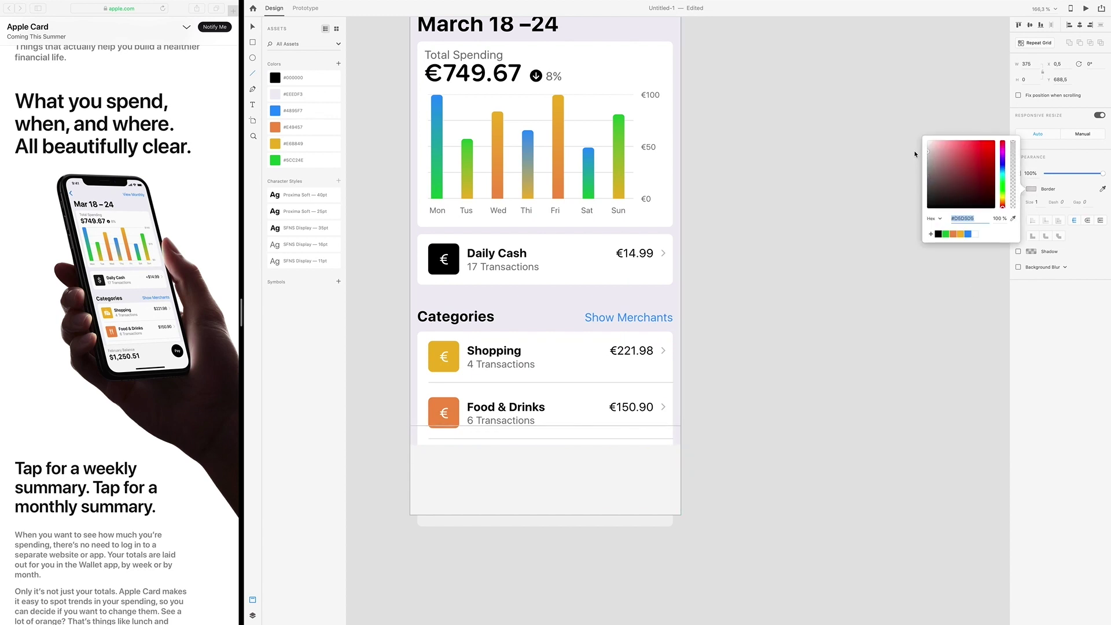
left_click(253, 28)
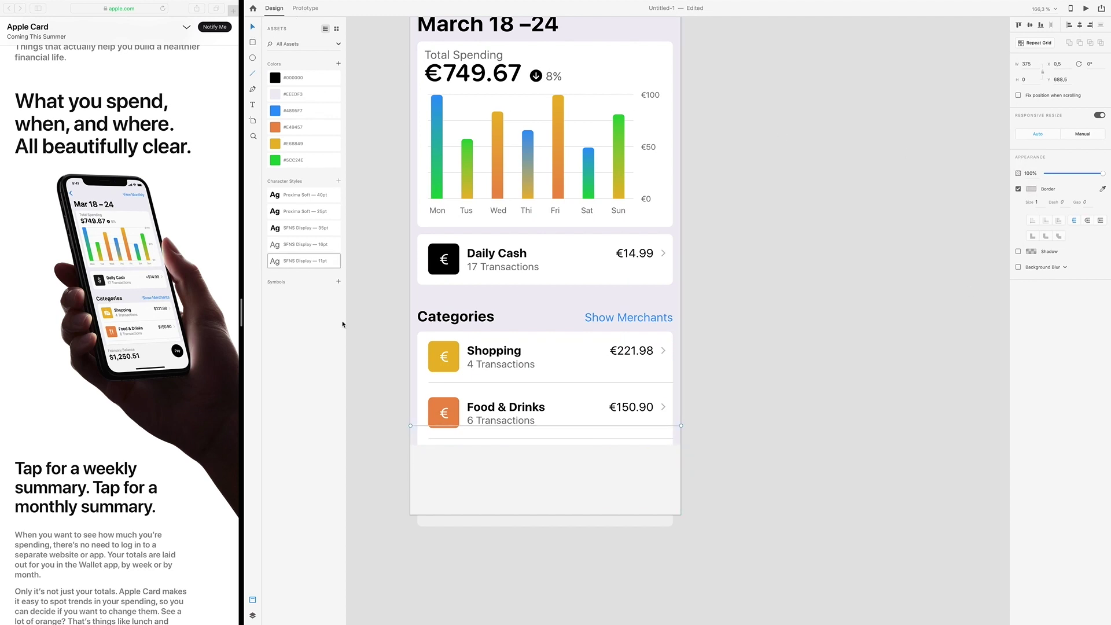
left_click_drag(639, 427, 640, 445)
left_click(753, 476)
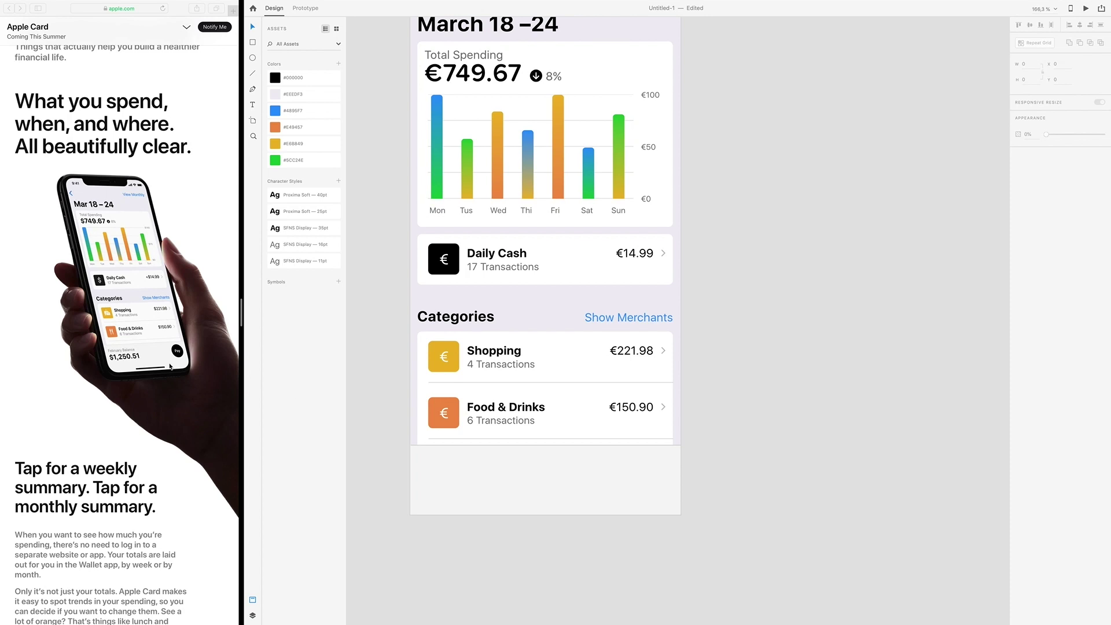
Copy the Total Spending label and its amount into the bottom bar at X 20, Y 725.
left_click(468, 80)
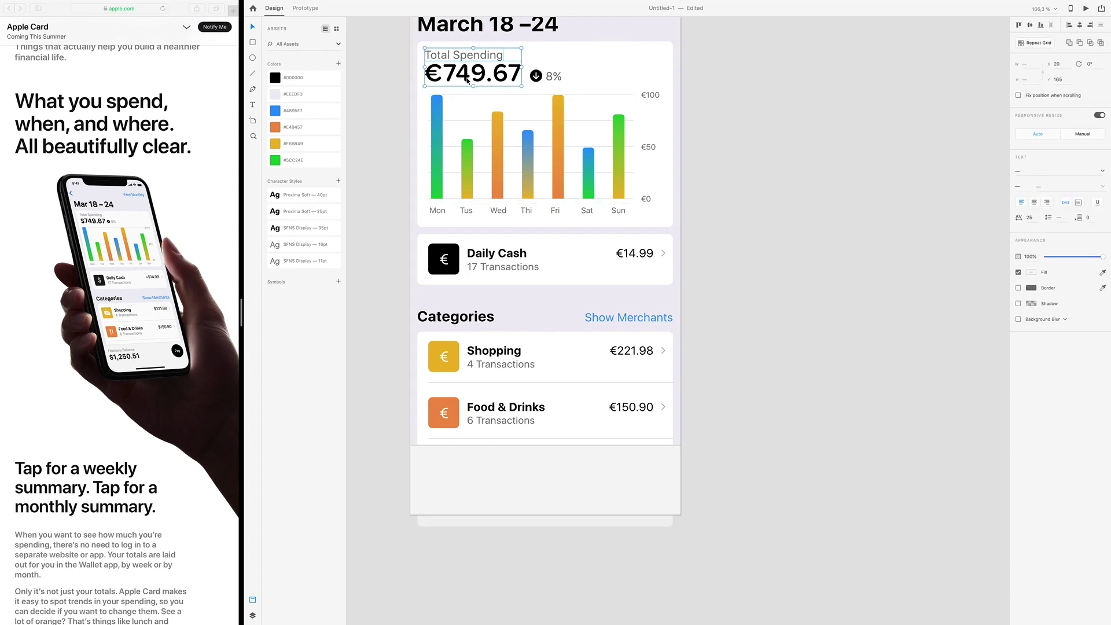
left_click_drag(468, 82, 491, 482)
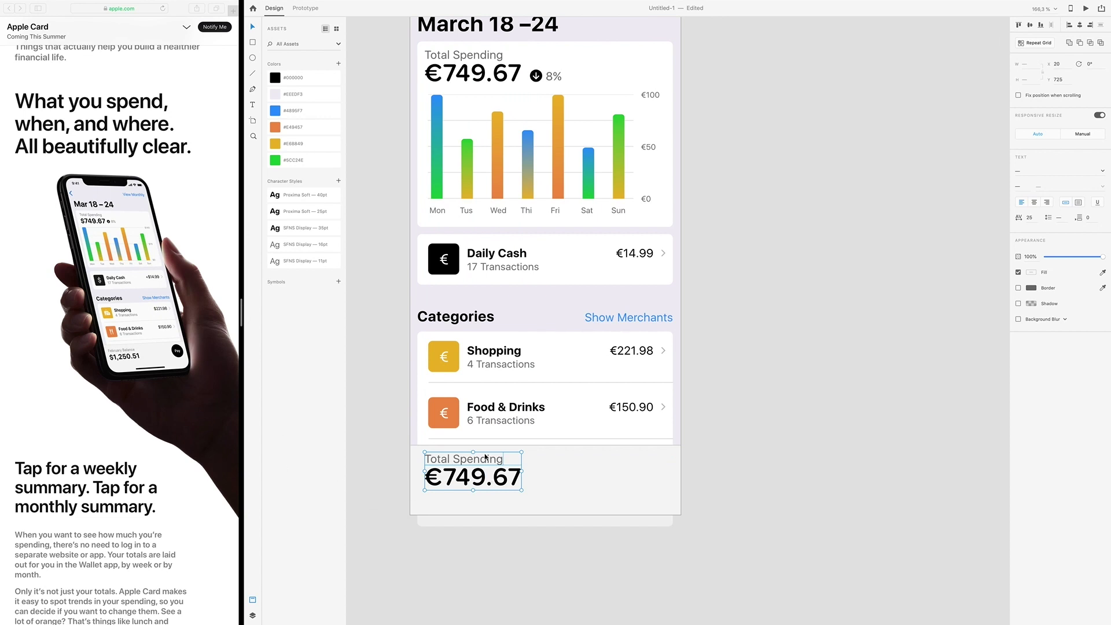
Set the bottom bar's copied label to font size 14 and change its text to February Balance.
double_click(492, 460)
left_click(1020, 186)
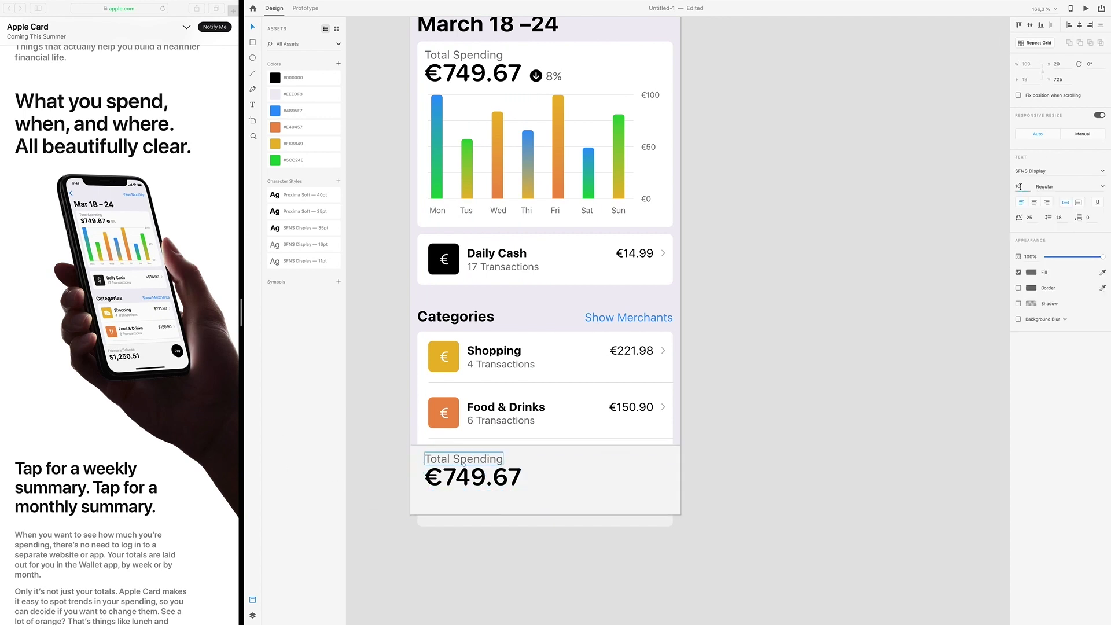
type("14")
key("Return")
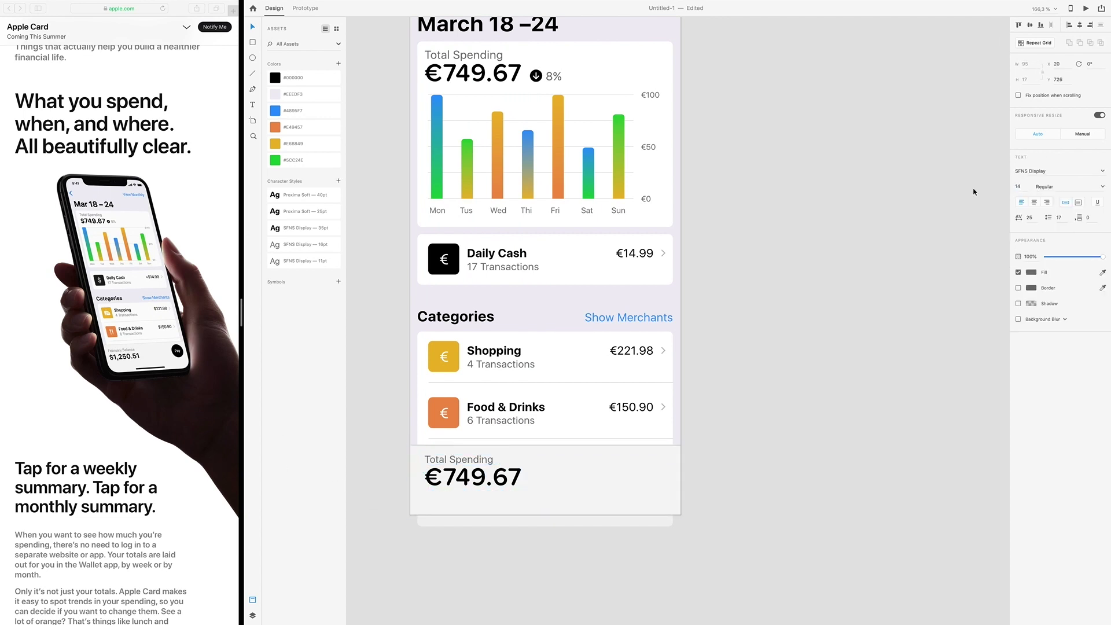
double_click(459, 460)
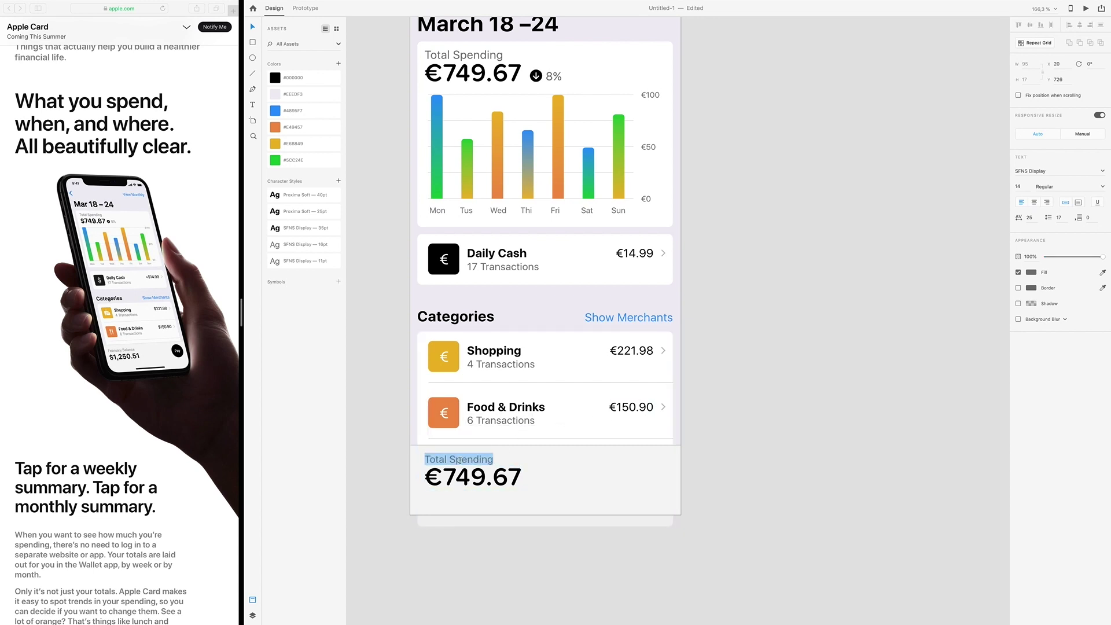
type("Fab")
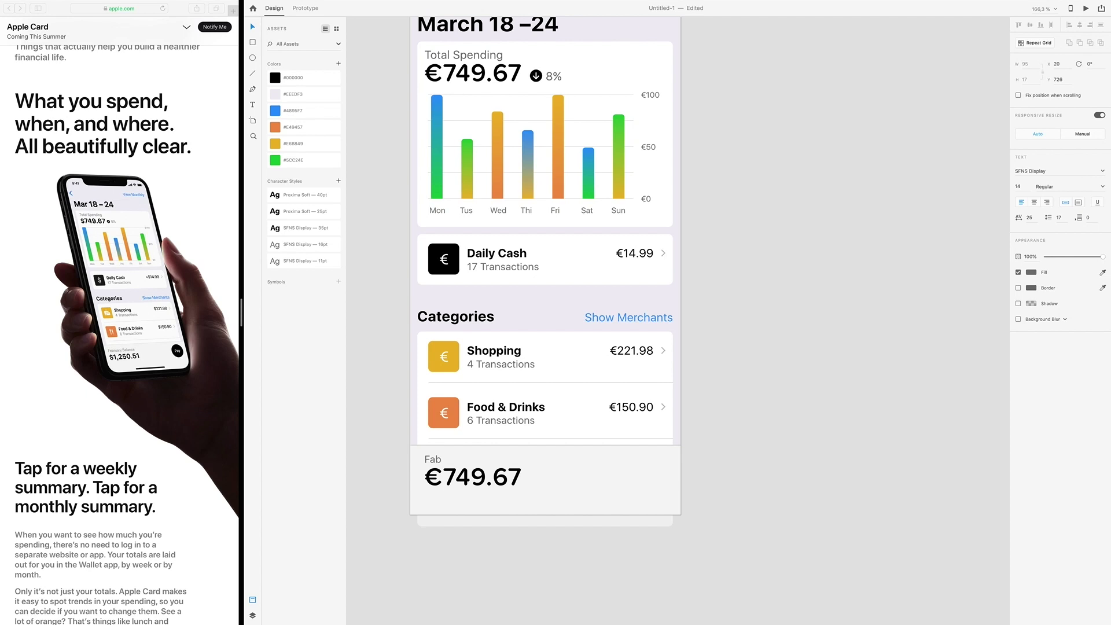
type("ruary Balance")
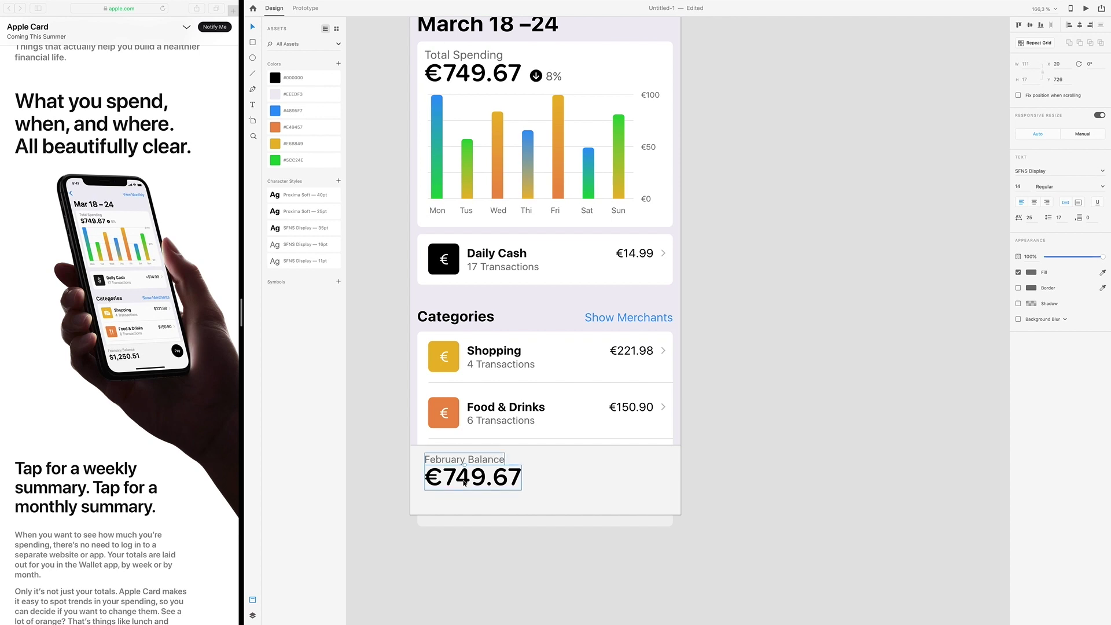
Change the amount under the February Balance label to €1,250.51.
double_click(466, 482)
left_click(466, 481)
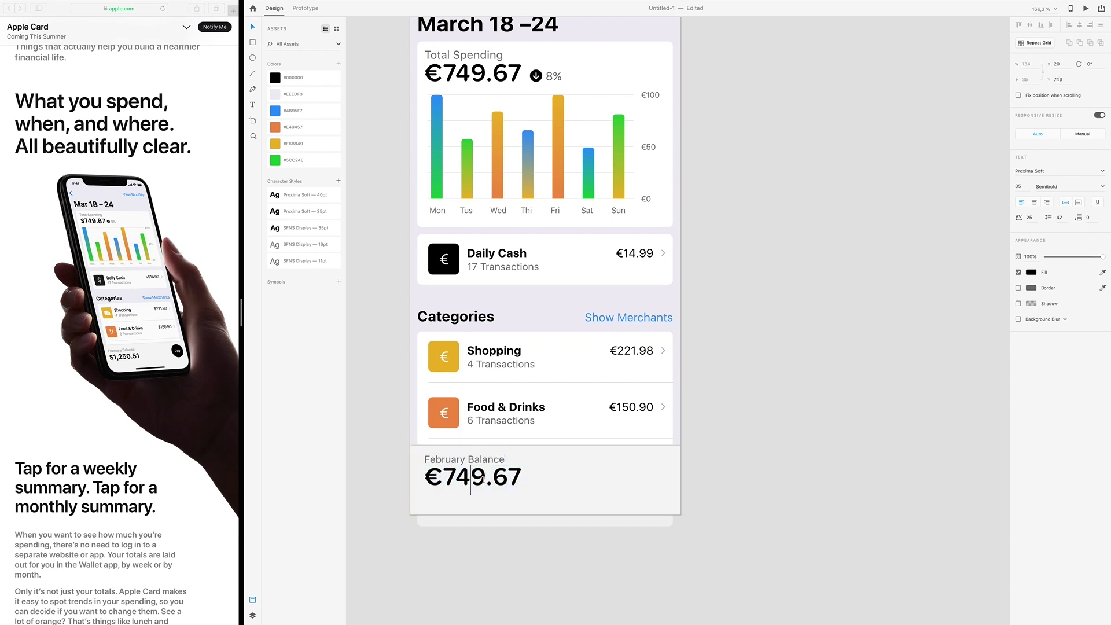
left_click_drag(486, 480, 445, 477)
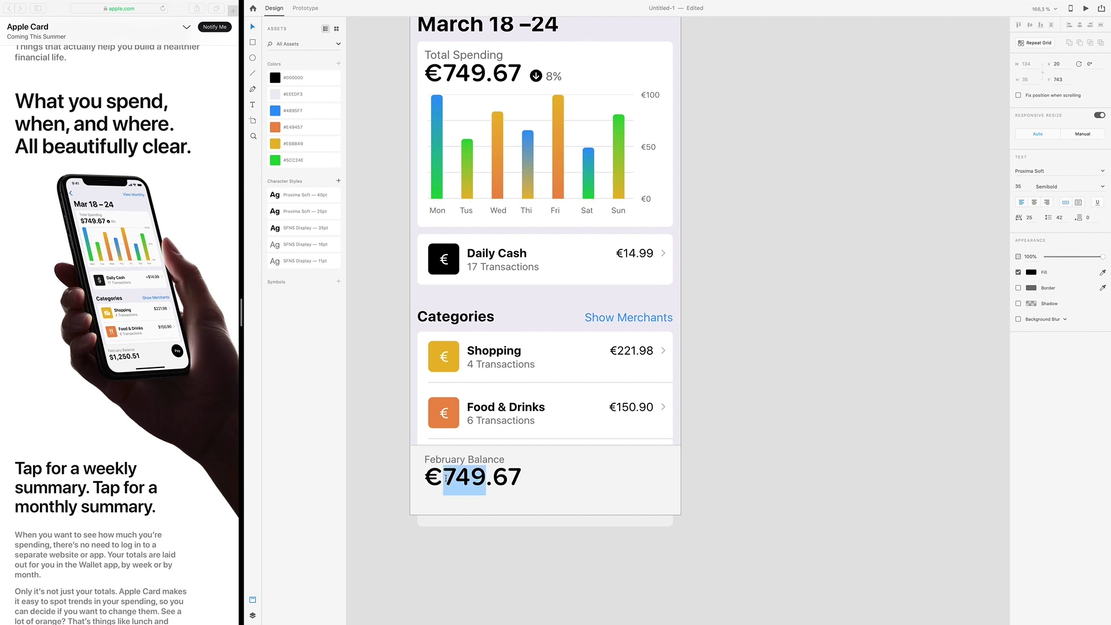
type("1,2")
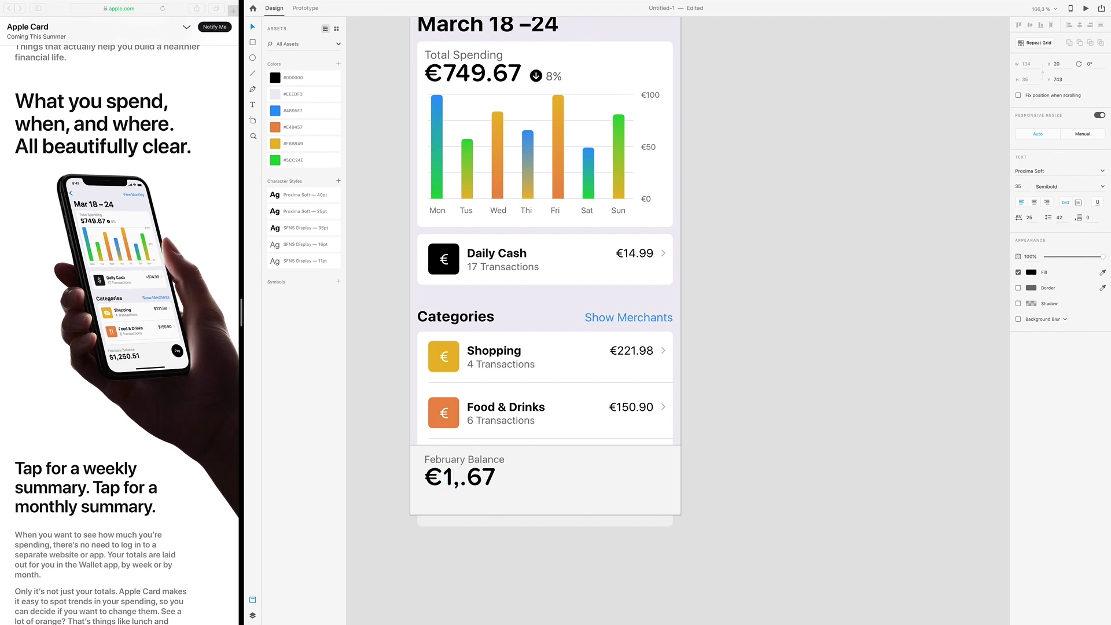
type("50")
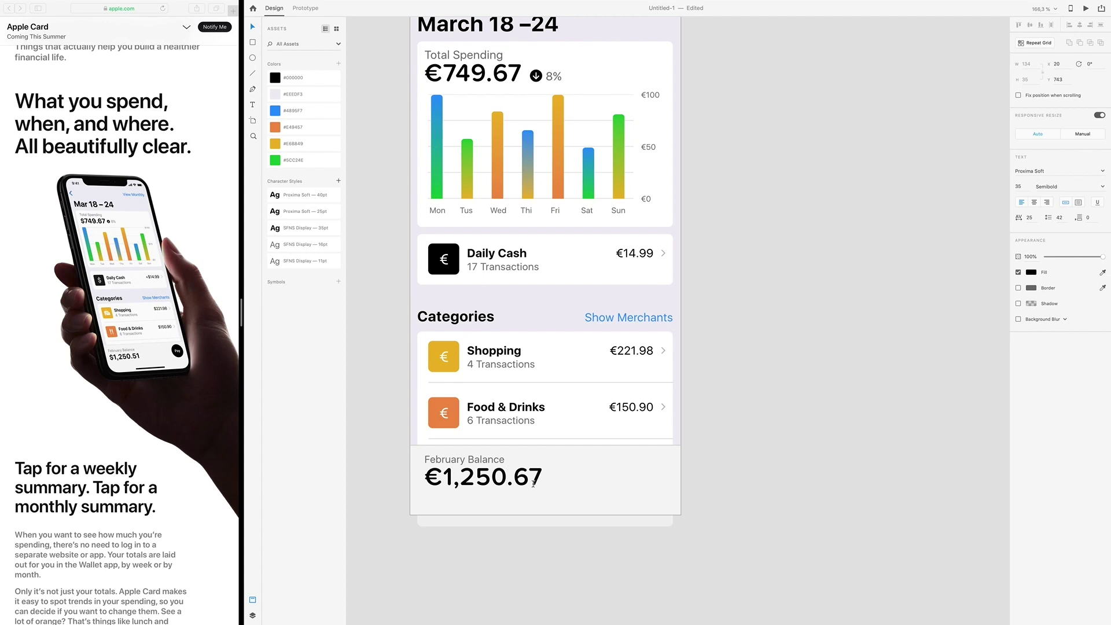
left_click_drag(515, 479, 544, 481)
type("51")
key("Escape")
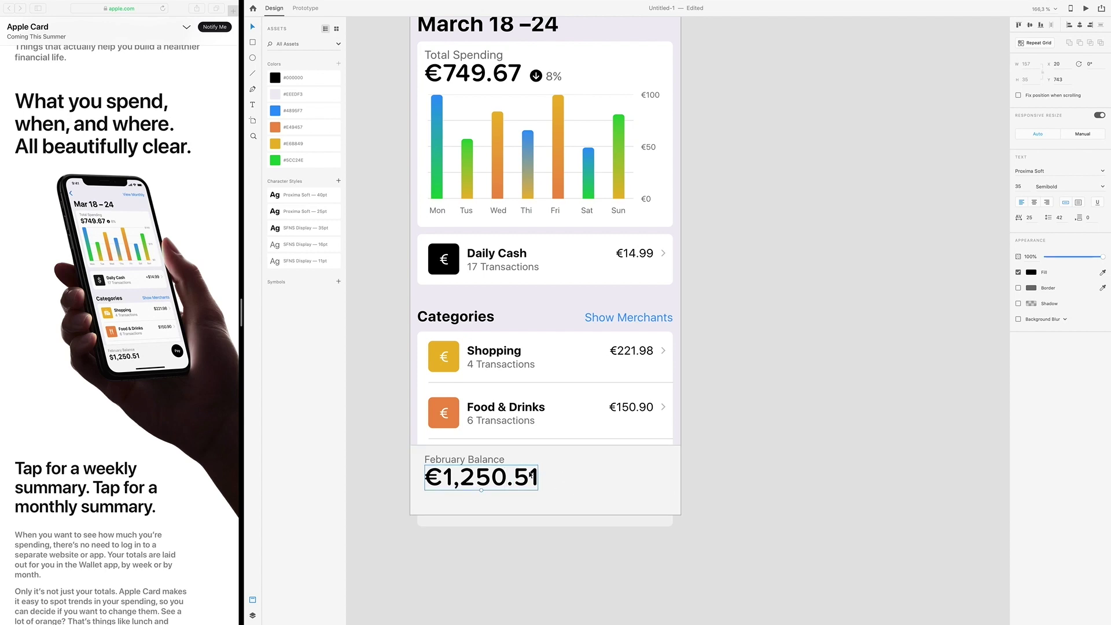
Reduce the February balance amount's font size to 30.
left_click(1025, 189)
type("25")
key("Return")
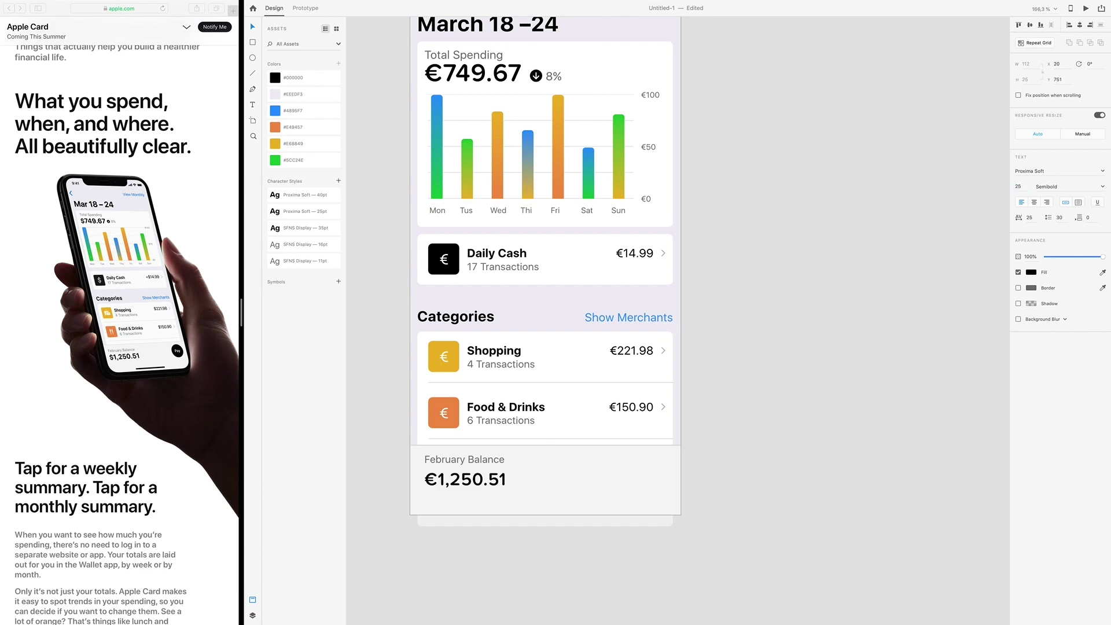
left_click(1020, 186)
type("30")
key("Return")
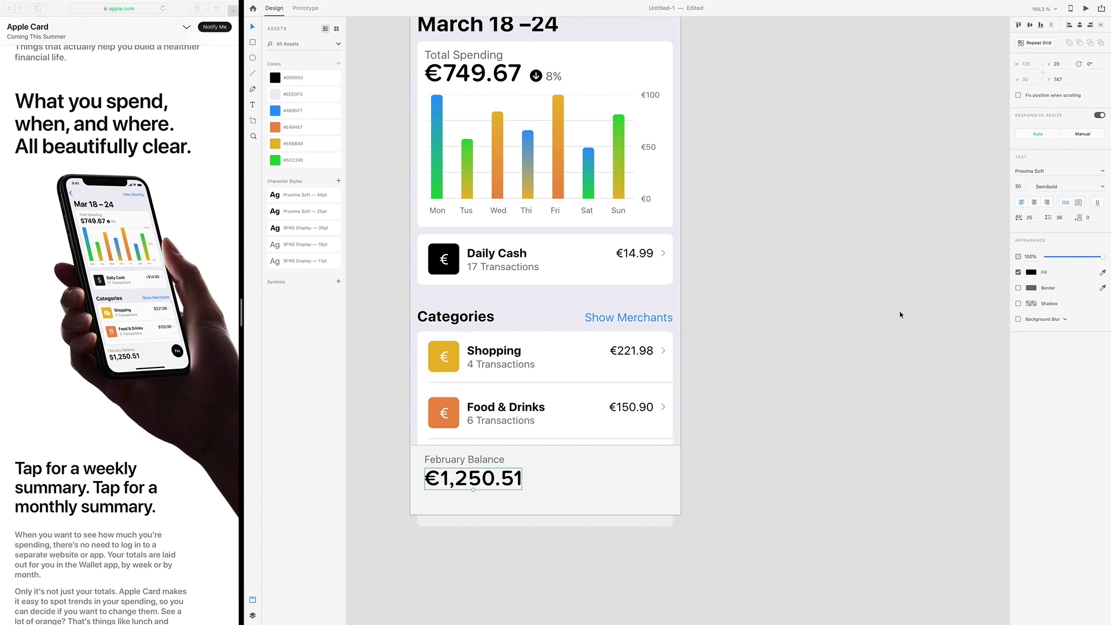
left_click(764, 415)
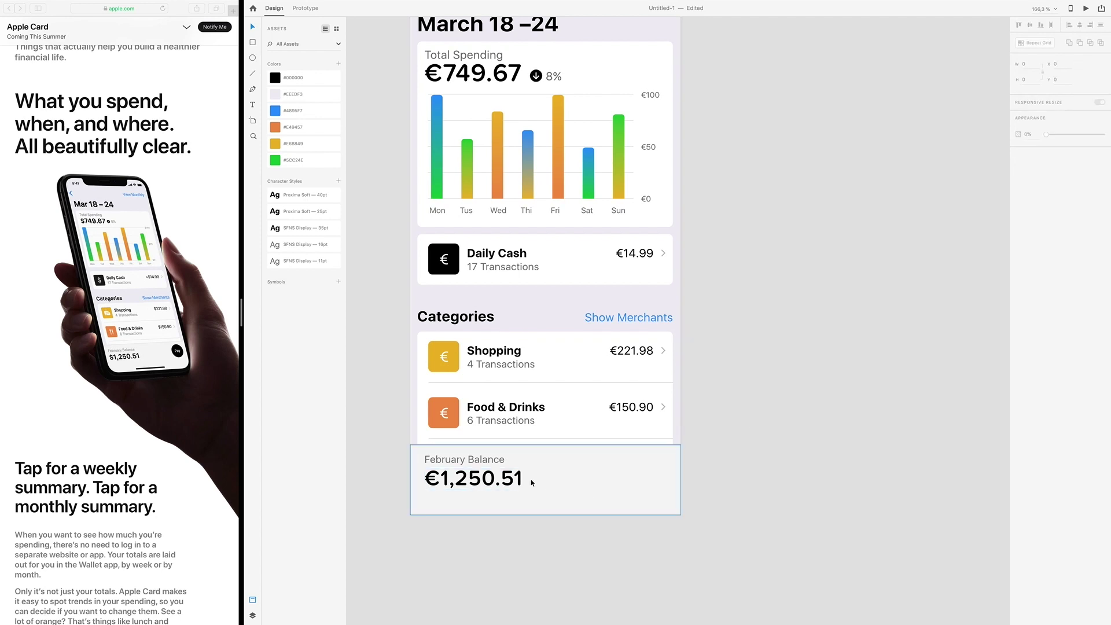
Draw a 42 × 42 circle at the bottom bar's right end, level with the balance text, and make it borderless with a black fill.
left_click(253, 58)
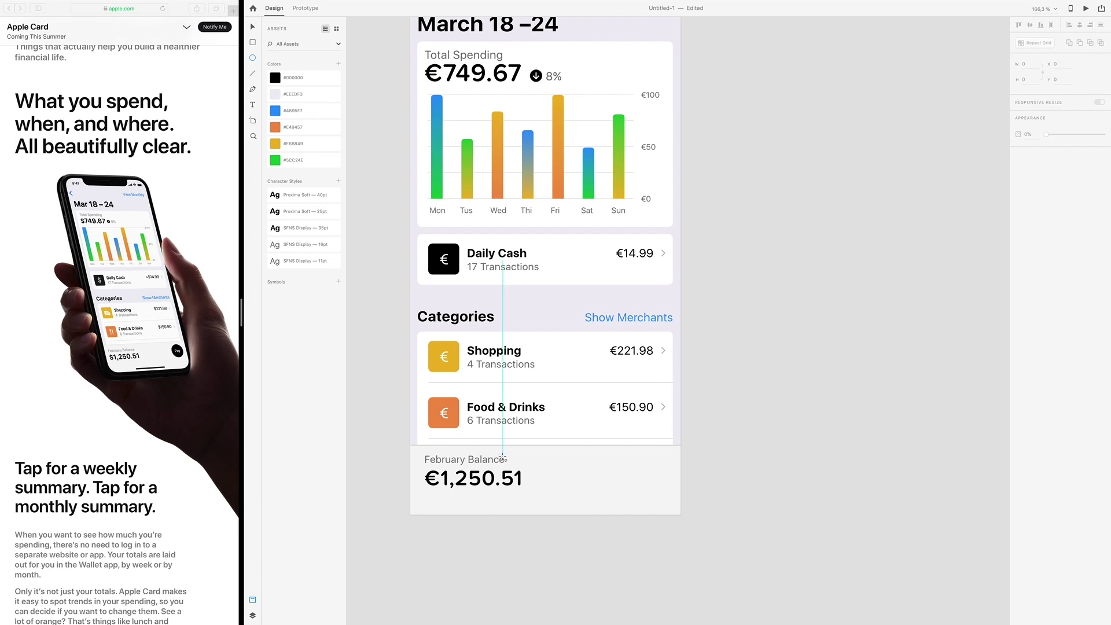
mouse_move(503, 456)
left_mouse_down()
mouse_move(531, 488)
mouse_move(669, 487)
left_mouse_up()
left_click(252, 27)
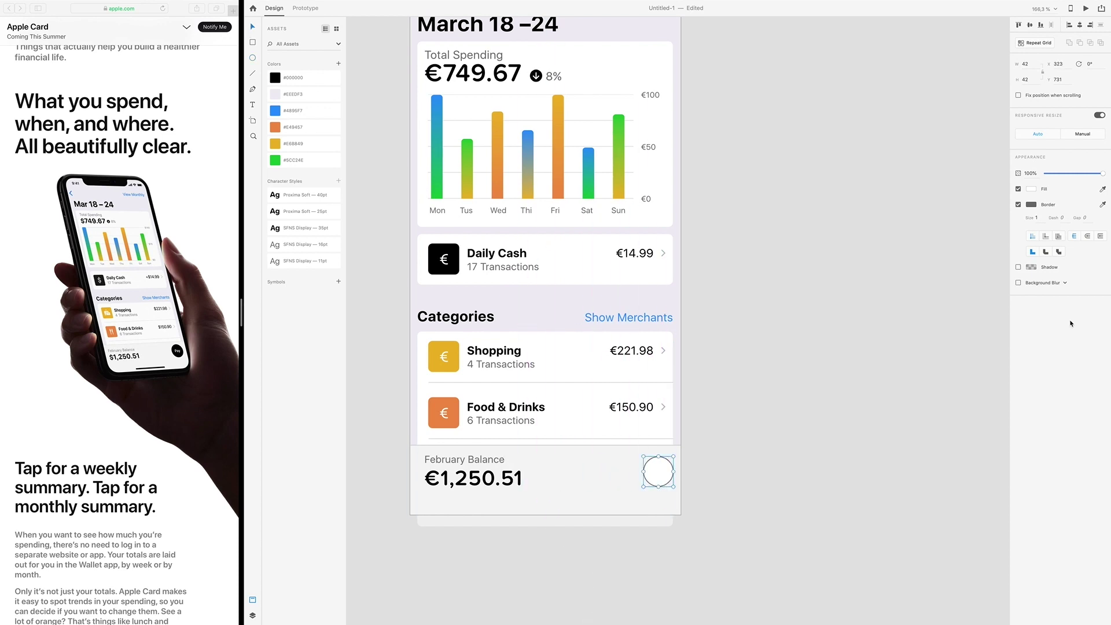
left_click(1019, 204)
left_click(1031, 189)
left_click_drag(930, 150, 899, 248)
Add a center-aligned Pay label over the black circle in SFNS Display Bold.
left_click(255, 112)
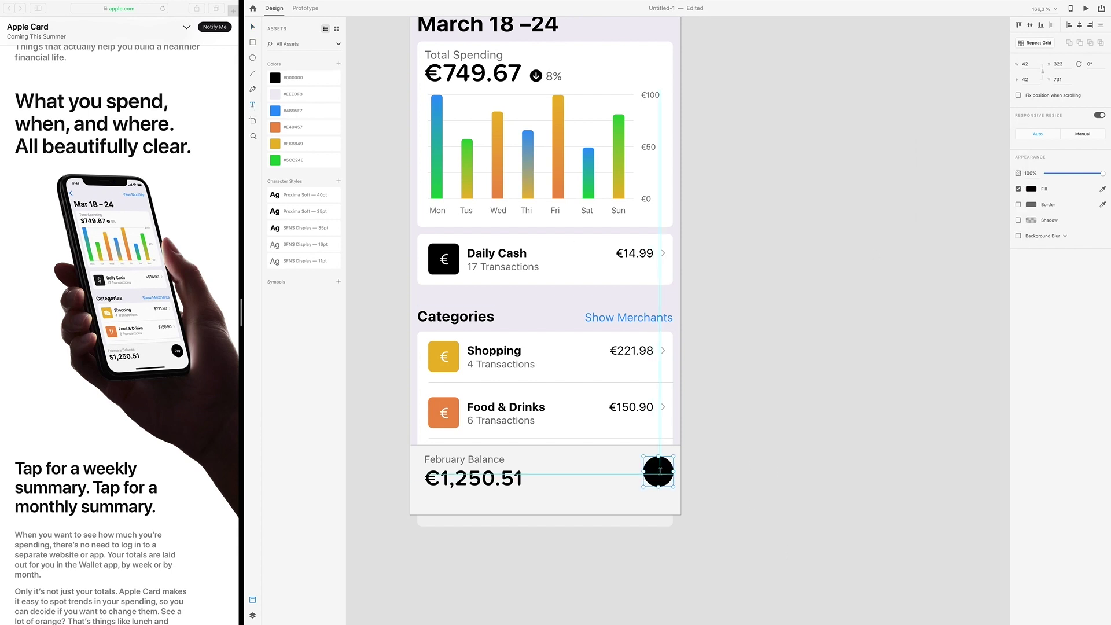
left_click(658, 472)
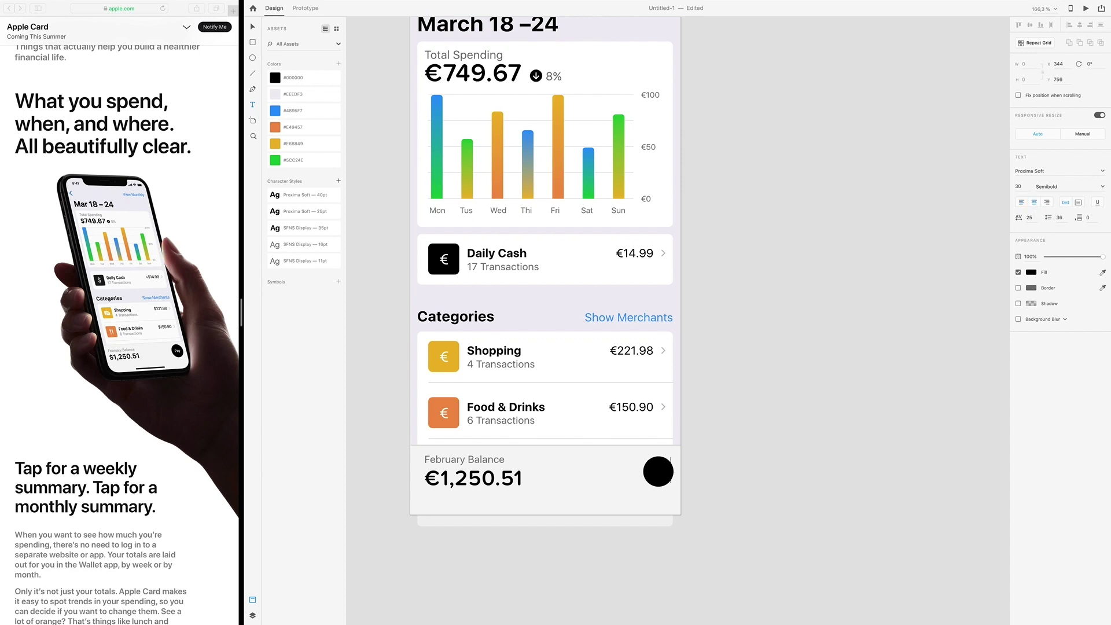
left_click(1035, 203)
key("Return")
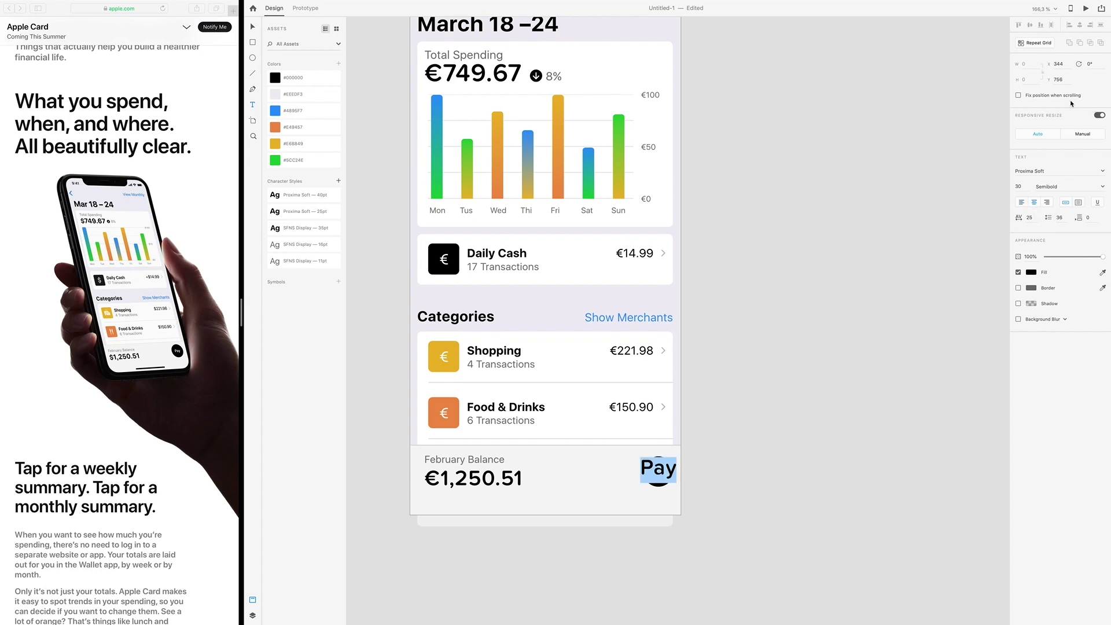
left_click(1049, 171)
type("SFNS Display")
key("Return")
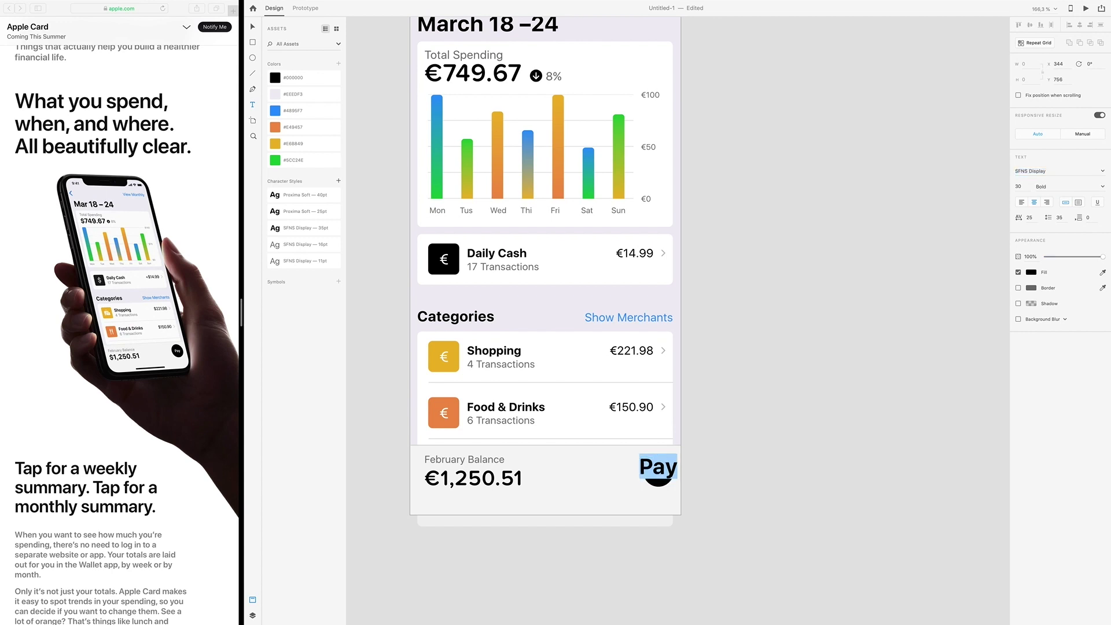
Set the Pay label's font size to 14 and its fill to white (#FFFFFF).
left_click(1025, 186)
type("16")
key("Return")
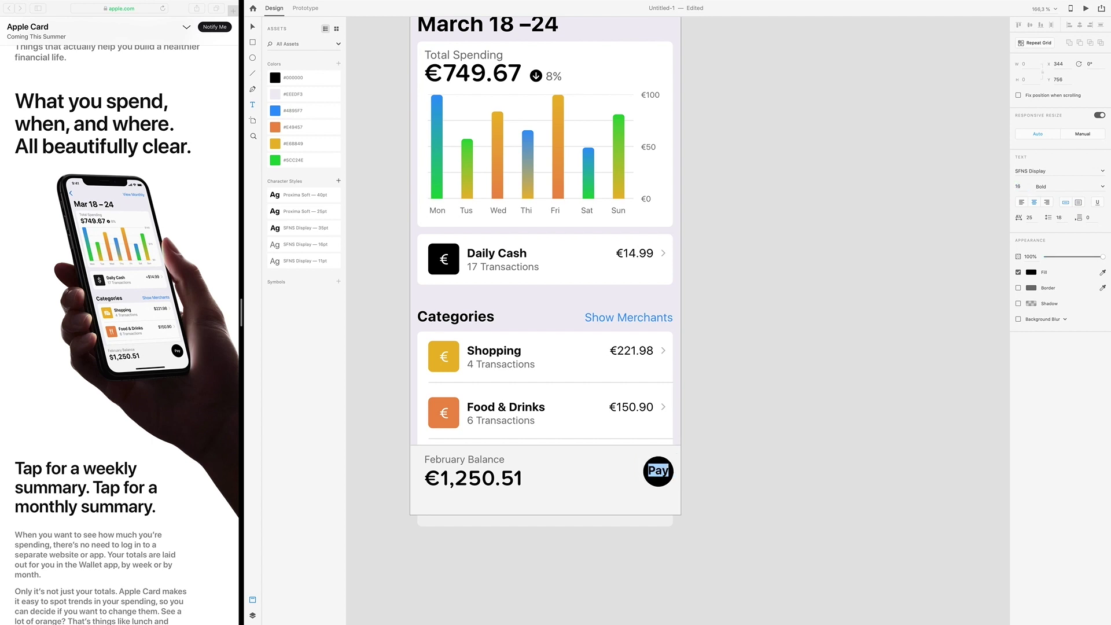
left_click(1007, 187)
type("14")
key("Return")
left_click(1031, 272)
left_click(975, 317)
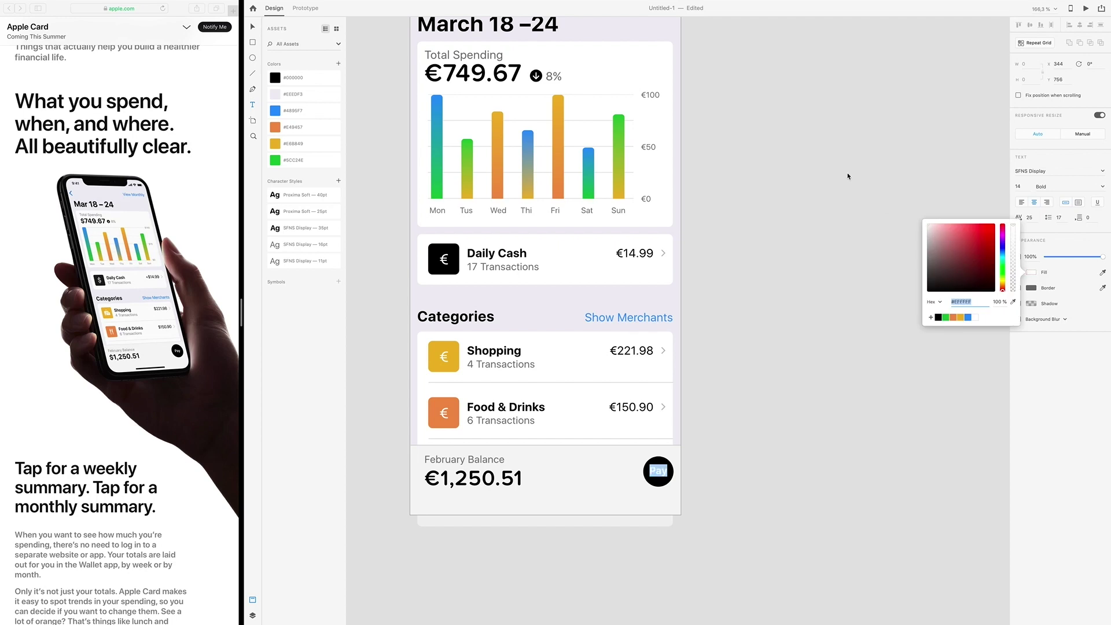
Center the Pay label within the black circle and check the whole artboard.
left_click(252, 27)
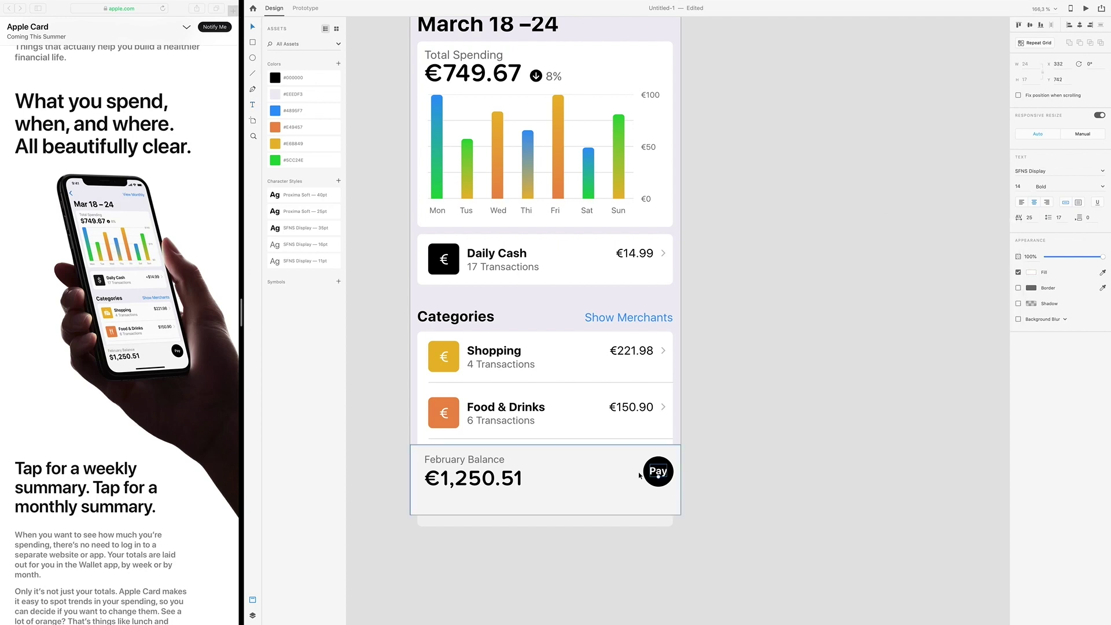
left_click_drag(664, 476, 664, 475)
left_click(689, 467)
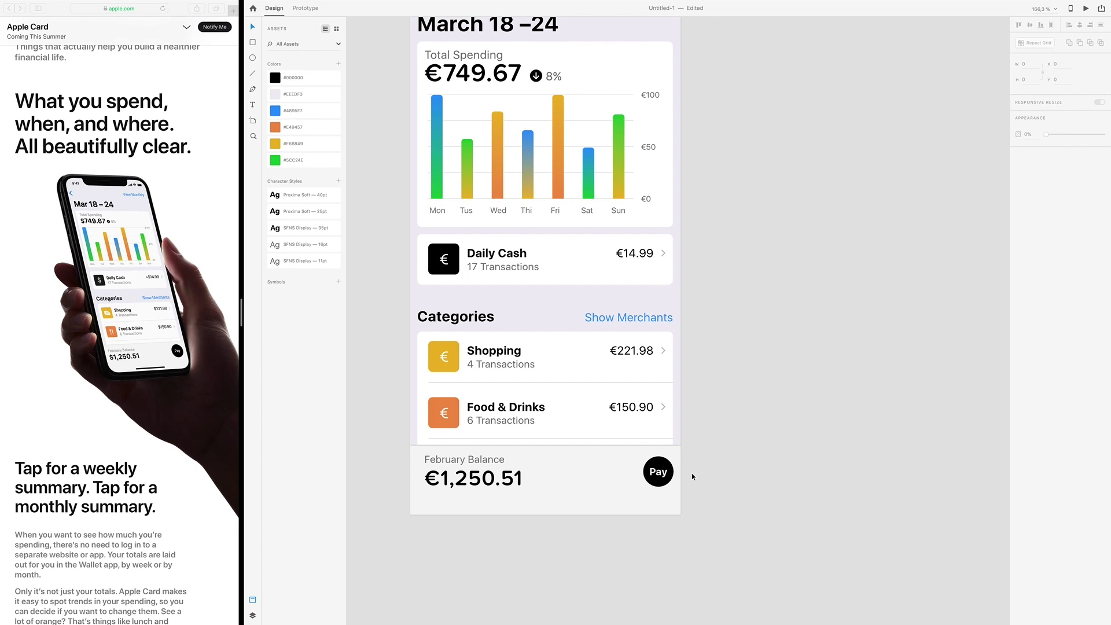
key("z")
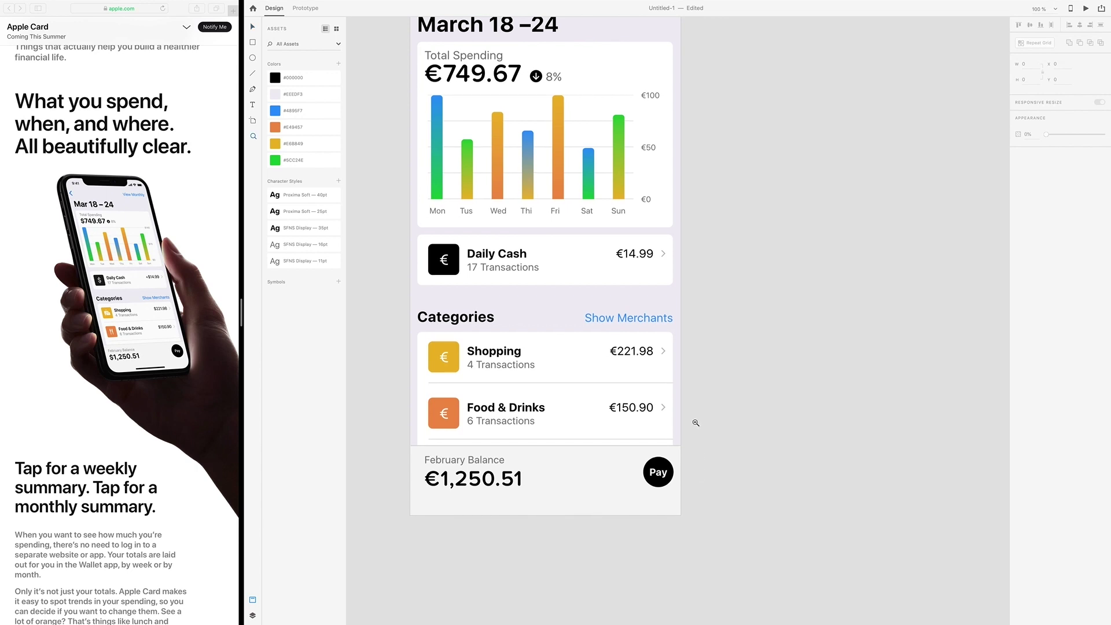
left_click(695, 425, "alt")
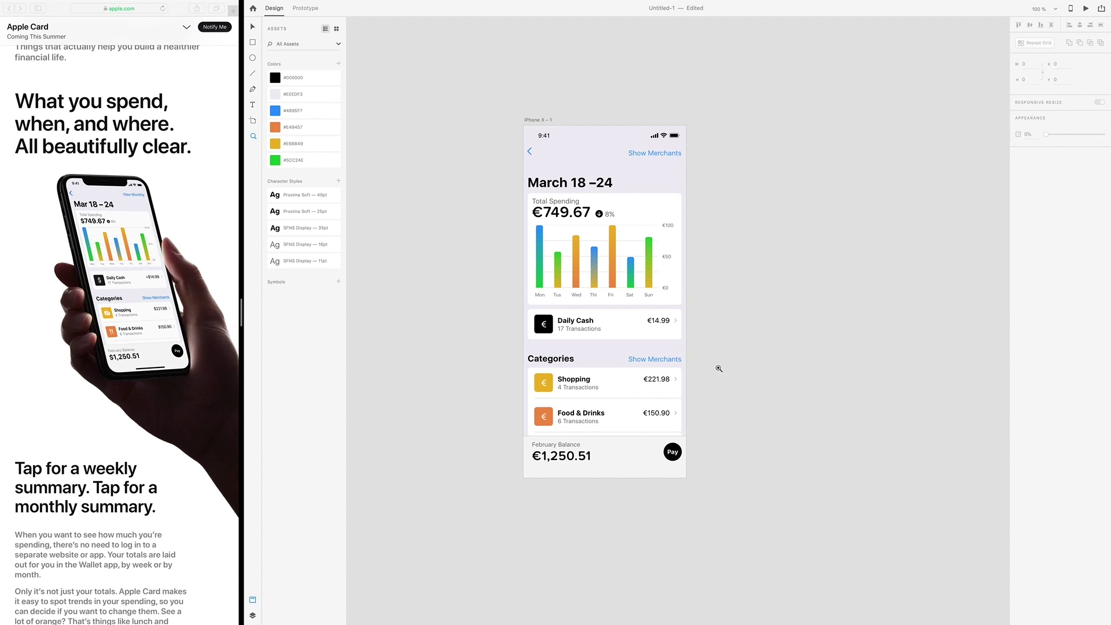